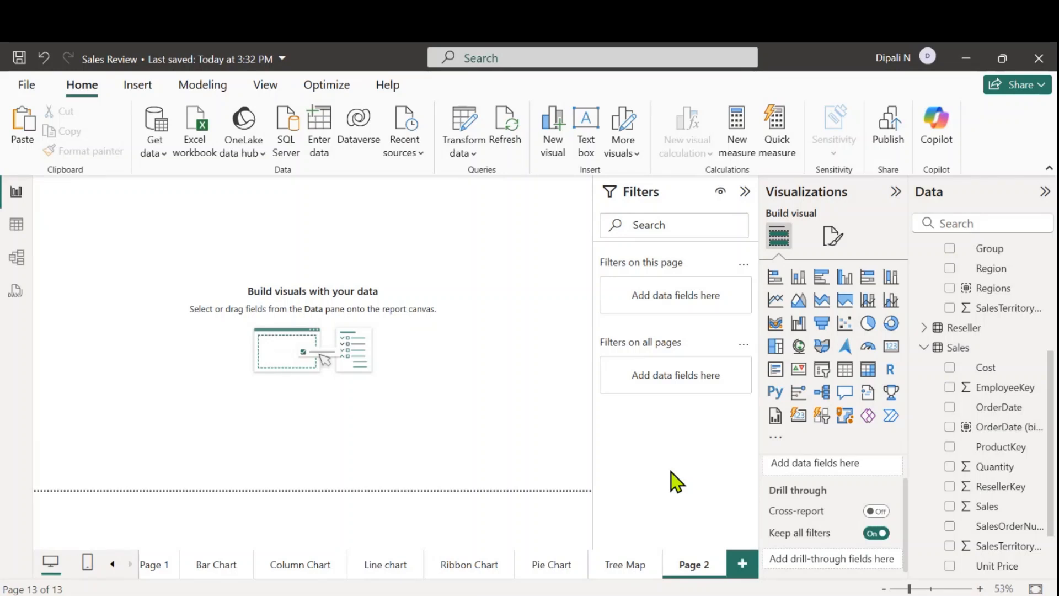
Collapse the filters pane and rename the report page Page 2 as Waterfall chart
click(745, 192)
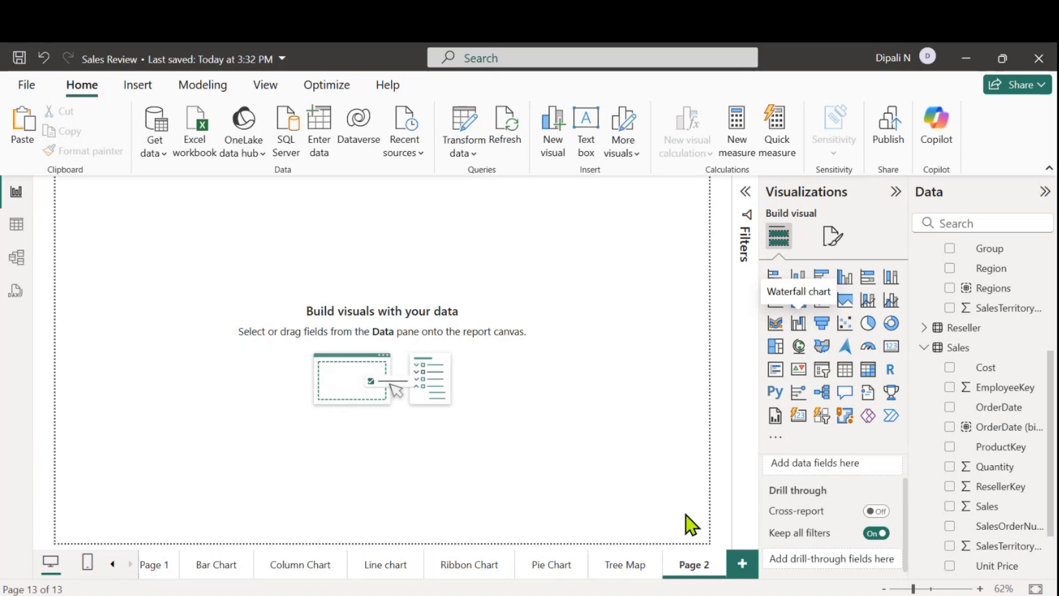
double_click(697, 568)
key(BackSpace)
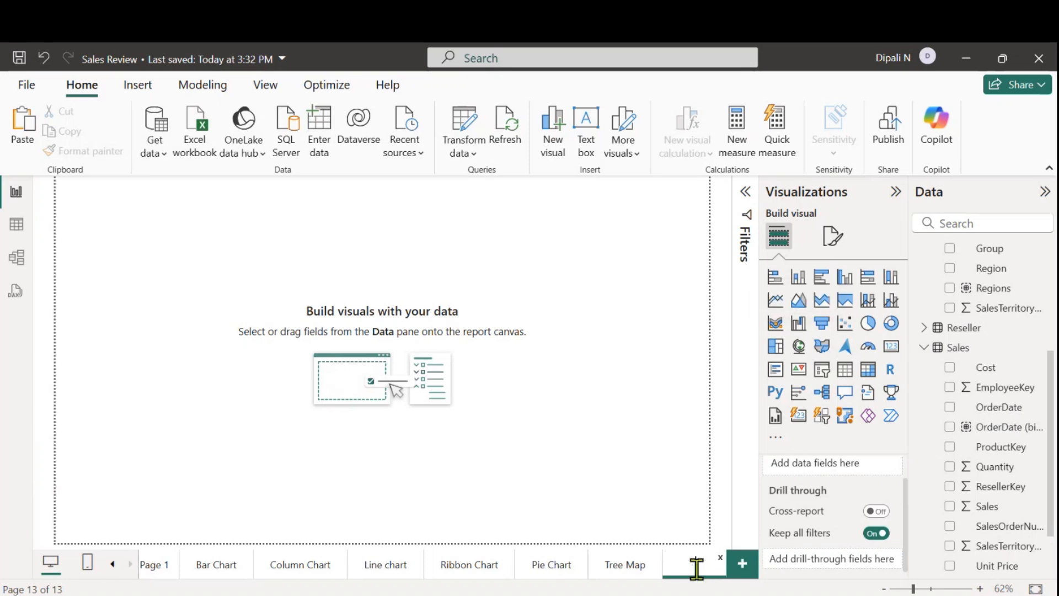
text(Waterfall)
text( chart)
click(799, 277)
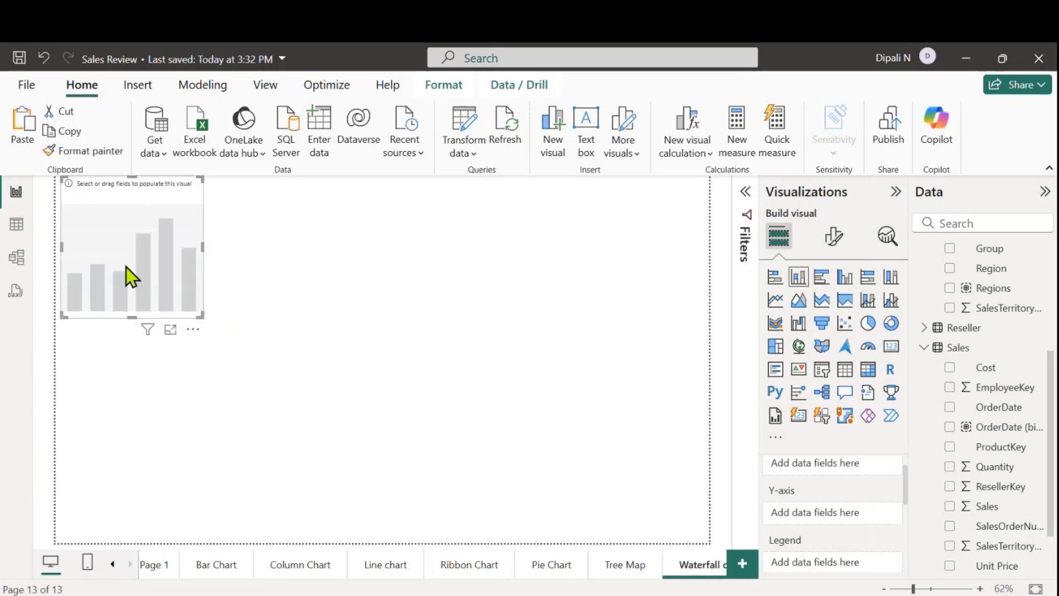
drag(120, 268, 212, 295)
click(245, 195)
mouse_move(303, 252)
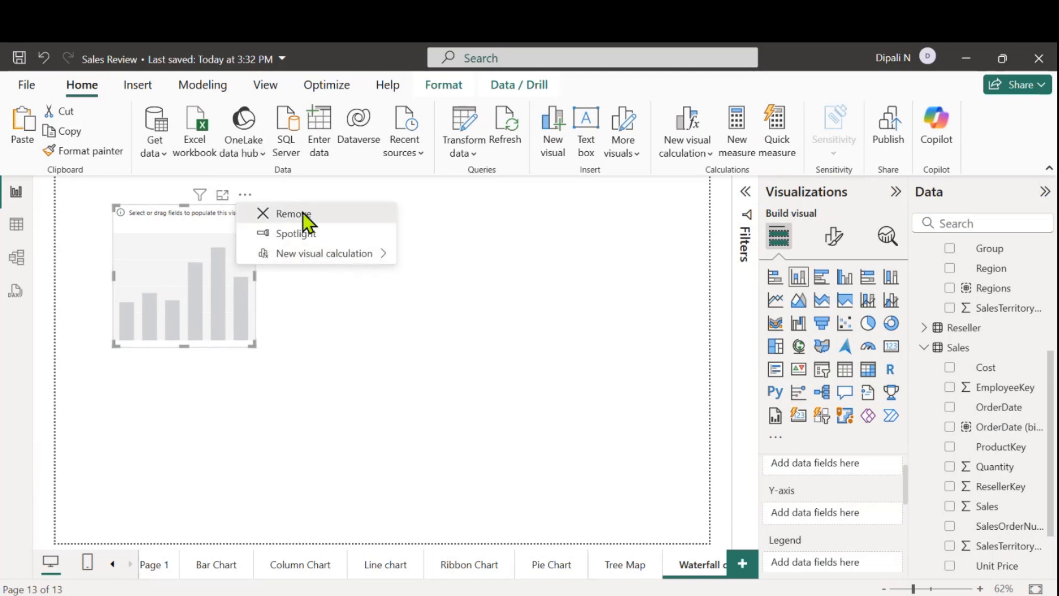
click(303, 213)
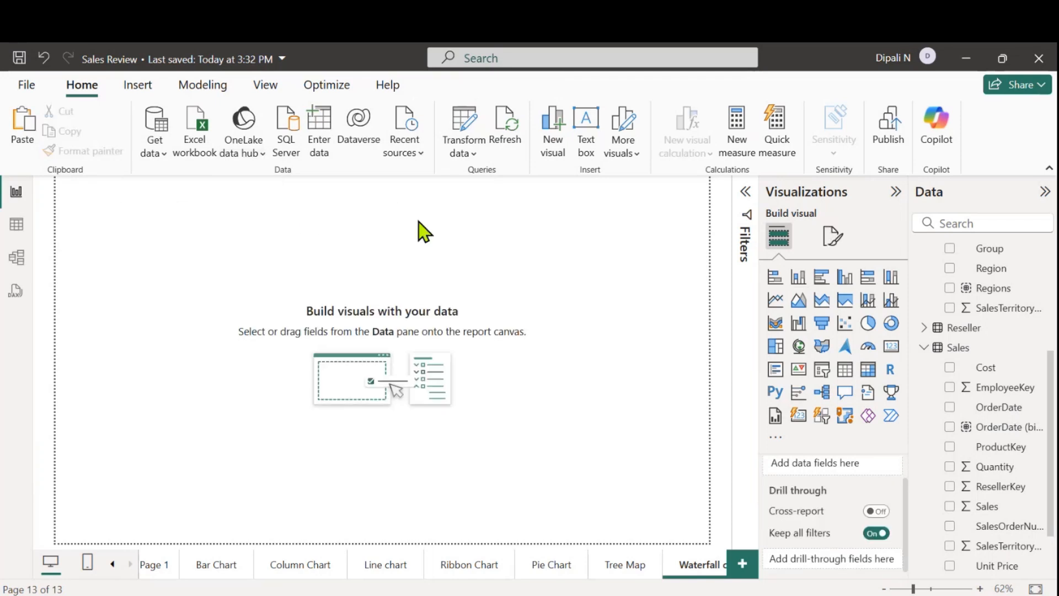
Create a column chart on the blank page from the Sales field of the Sales table
click(923, 348)
scroll(979, 363, up, 2)
click(924, 251)
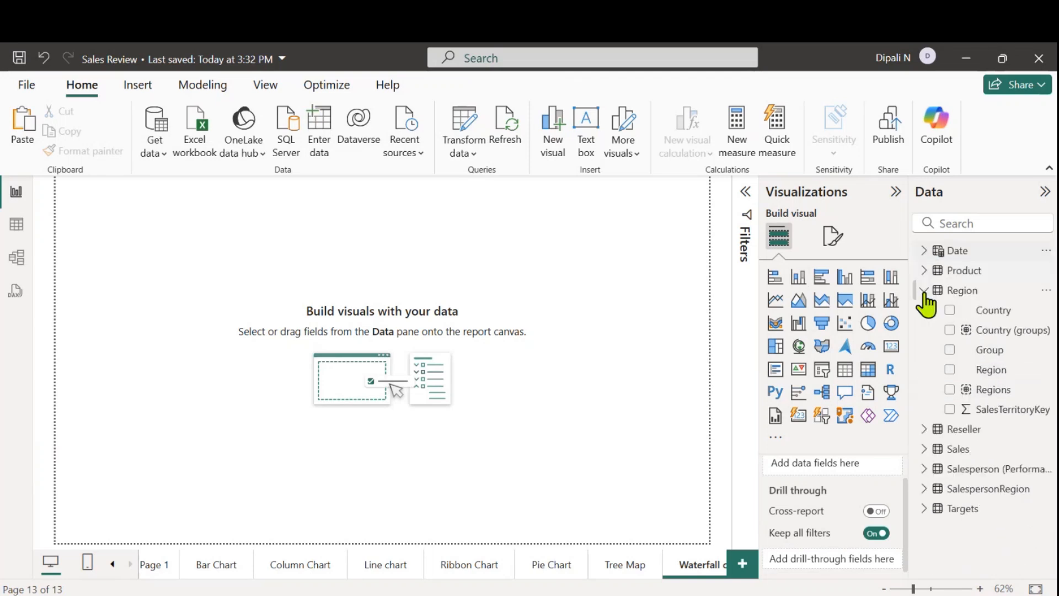
click(924, 290)
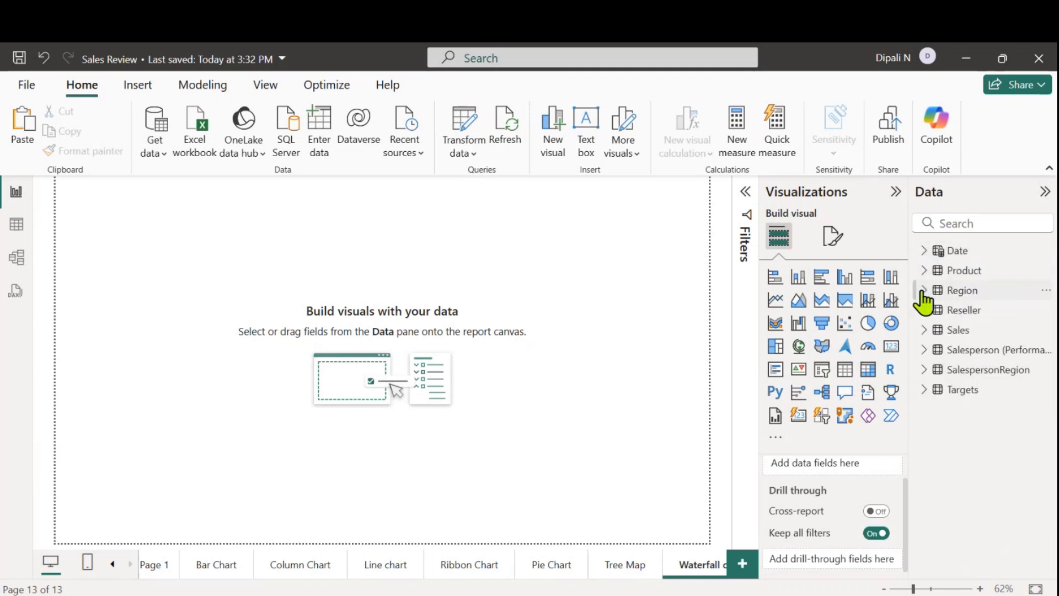
click(925, 331)
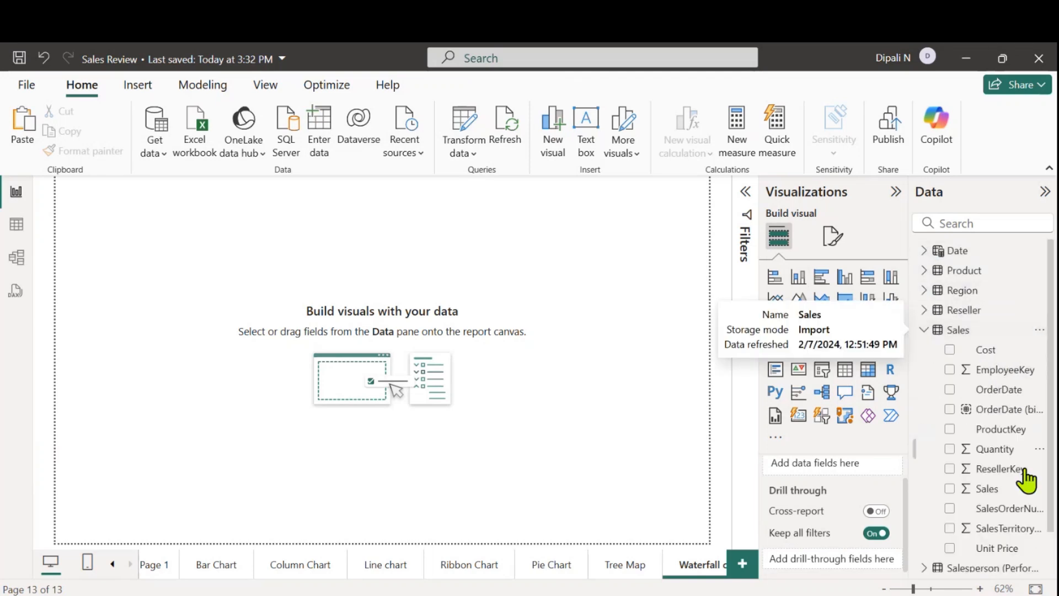
click(949, 489)
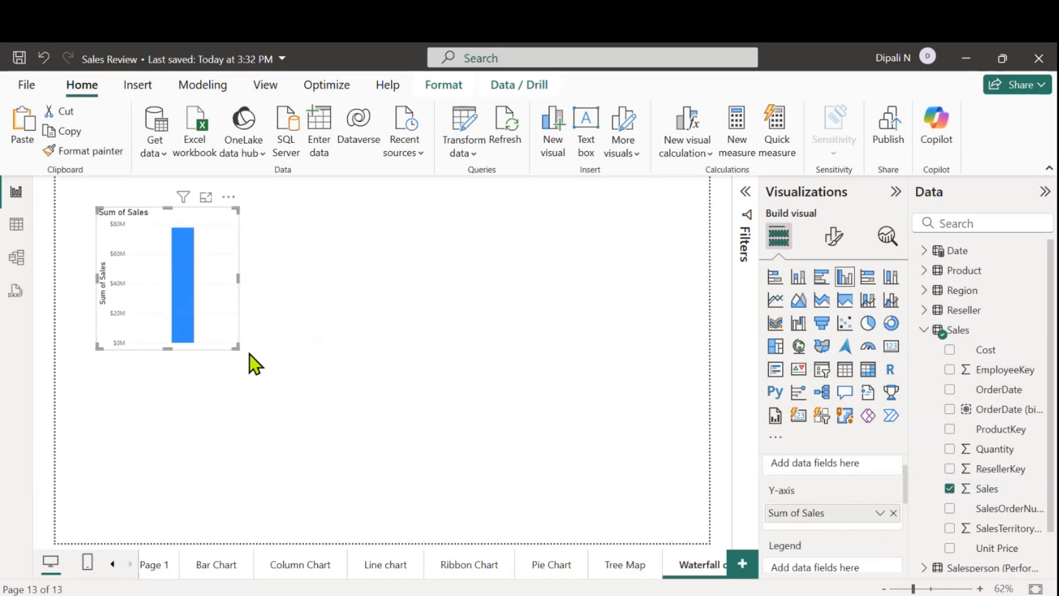
Enlarge the Sum of Sales column chart to fill most of the page and inspect its bar's value
drag(239, 344, 519, 455)
drag(422, 382, 482, 379)
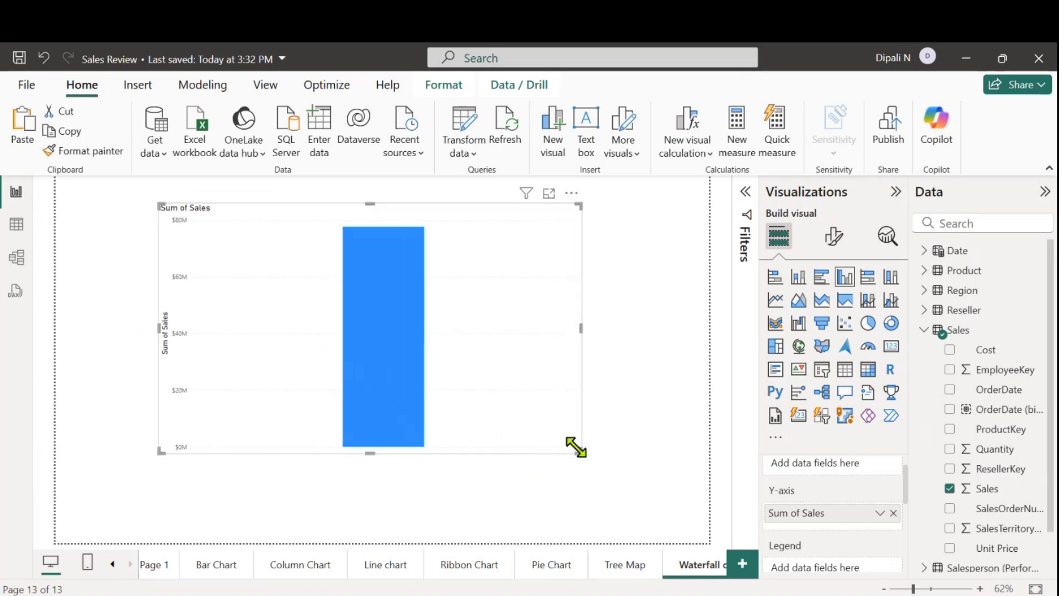
drag(574, 445, 650, 501)
mouse_move(403, 364)
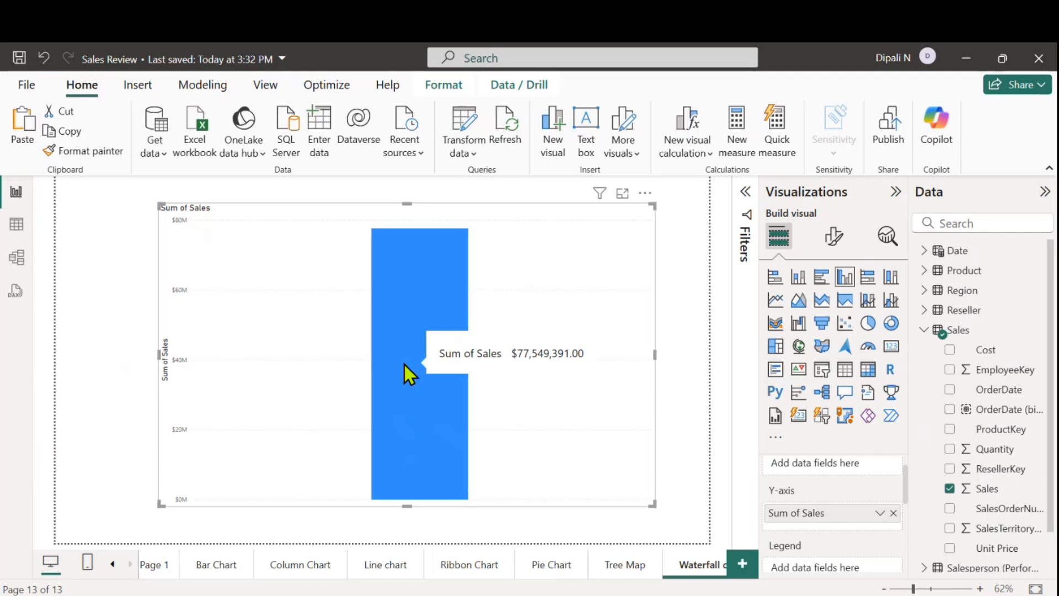
Filter the column chart by Year to FY2019, inspect the bar, and remove the Year filter
click(746, 192)
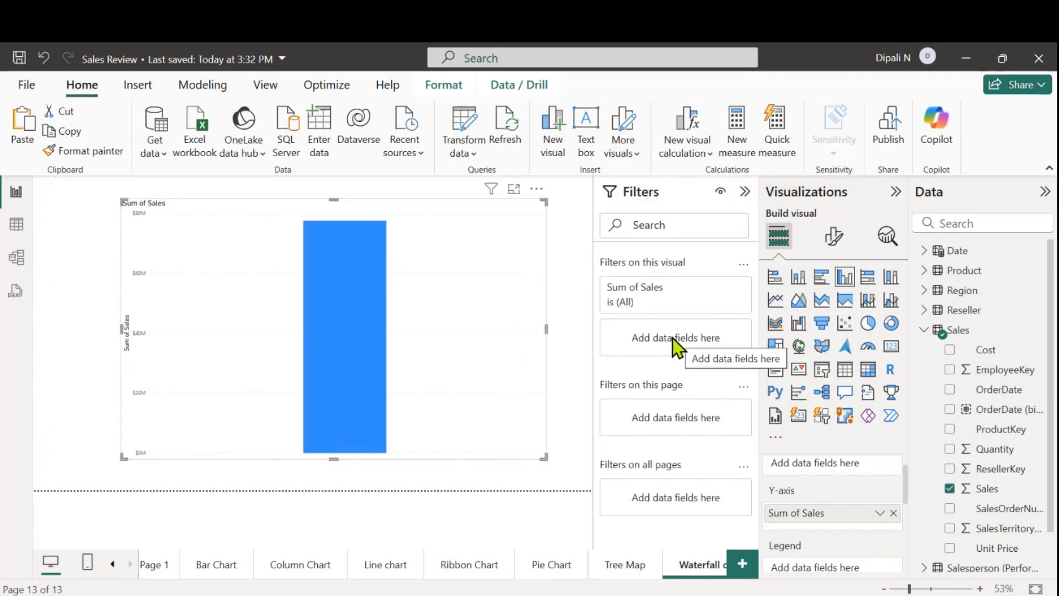
click(926, 331)
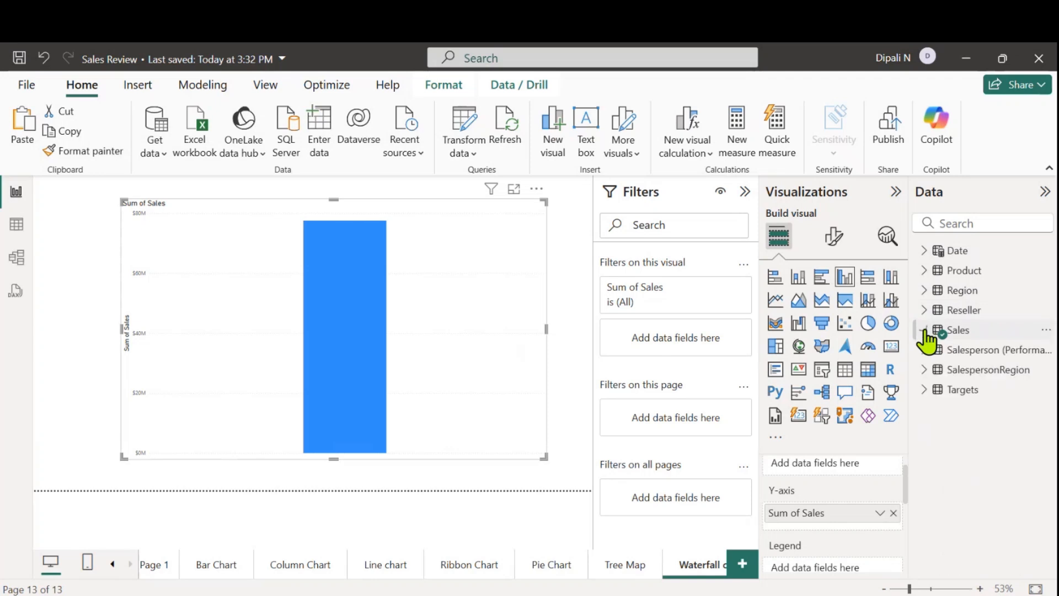
click(926, 252)
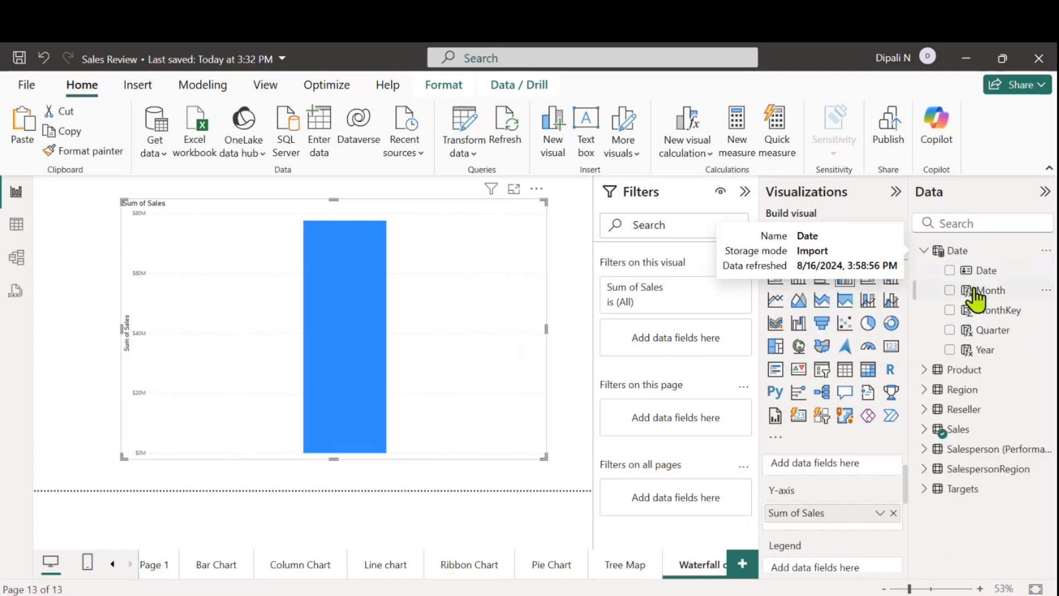
drag(997, 351, 717, 347)
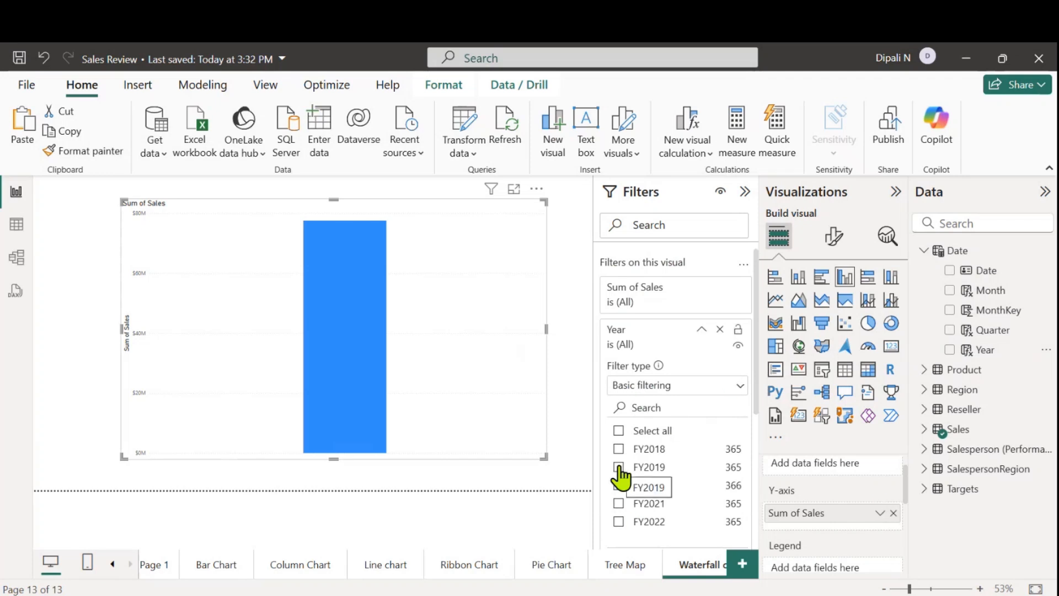
click(618, 468)
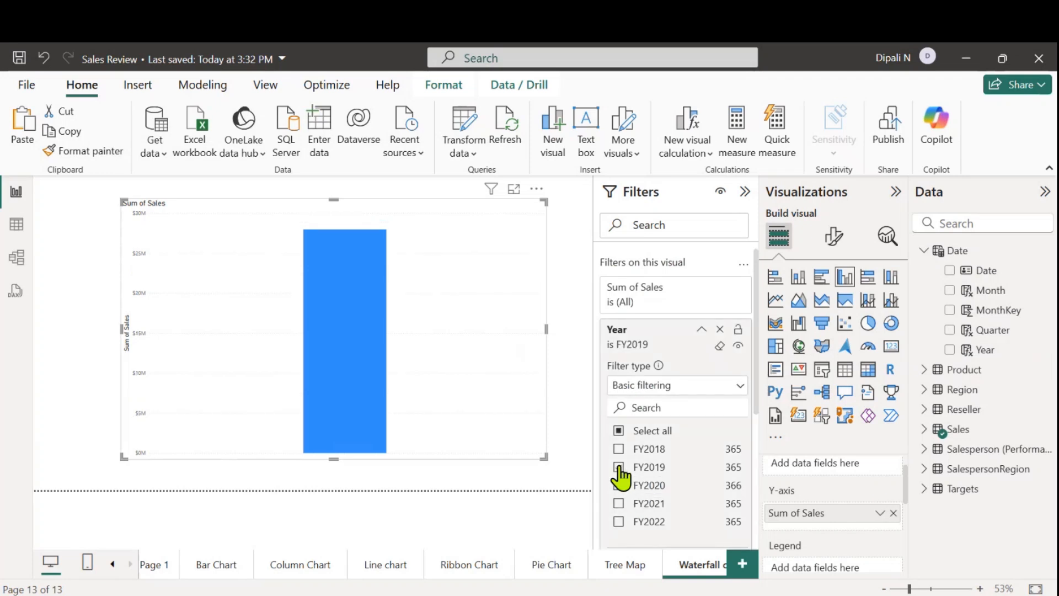
mouse_move(318, 354)
click(720, 331)
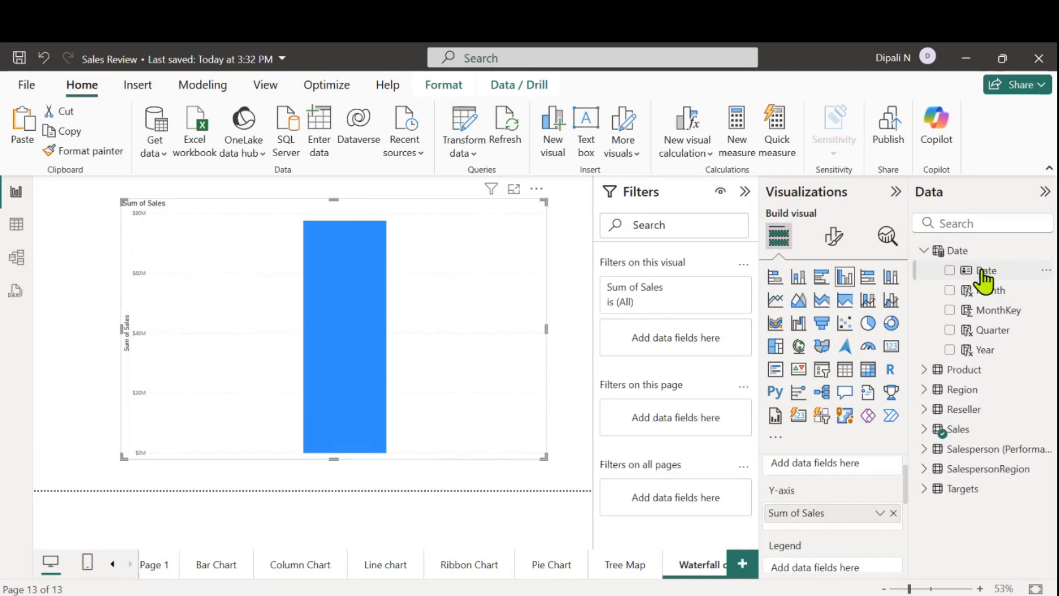
Add Date as a filter on the column chart, using advanced filtering with the condition is on or before
drag(976, 270, 689, 339)
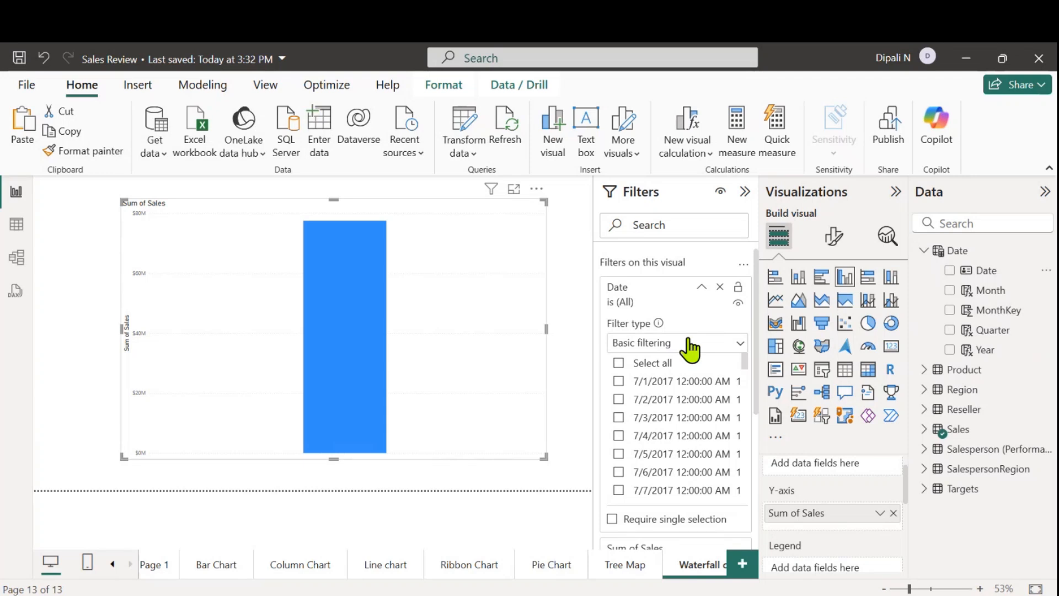
click(740, 345)
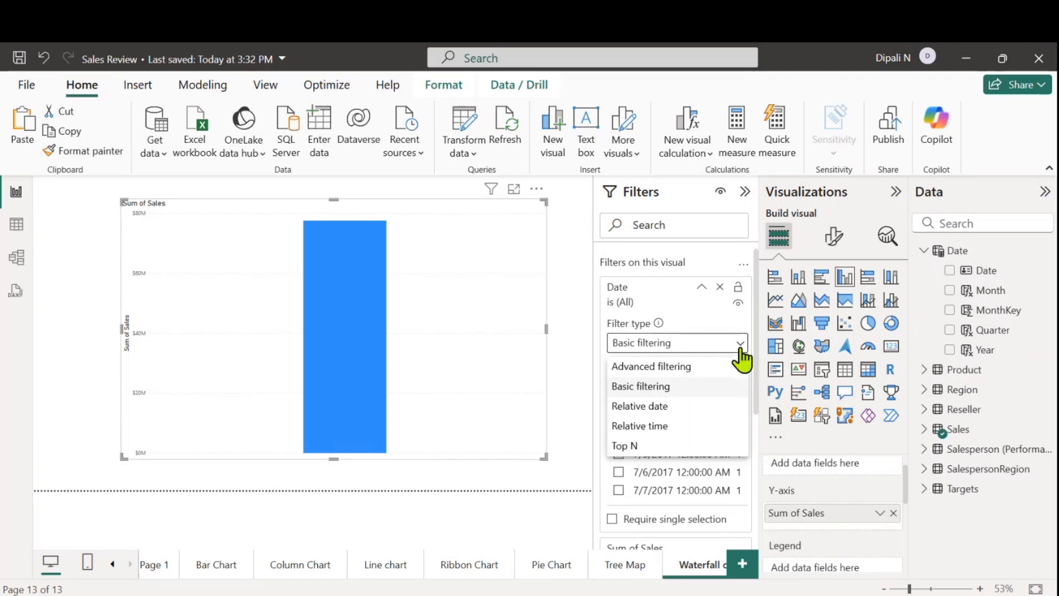
click(644, 367)
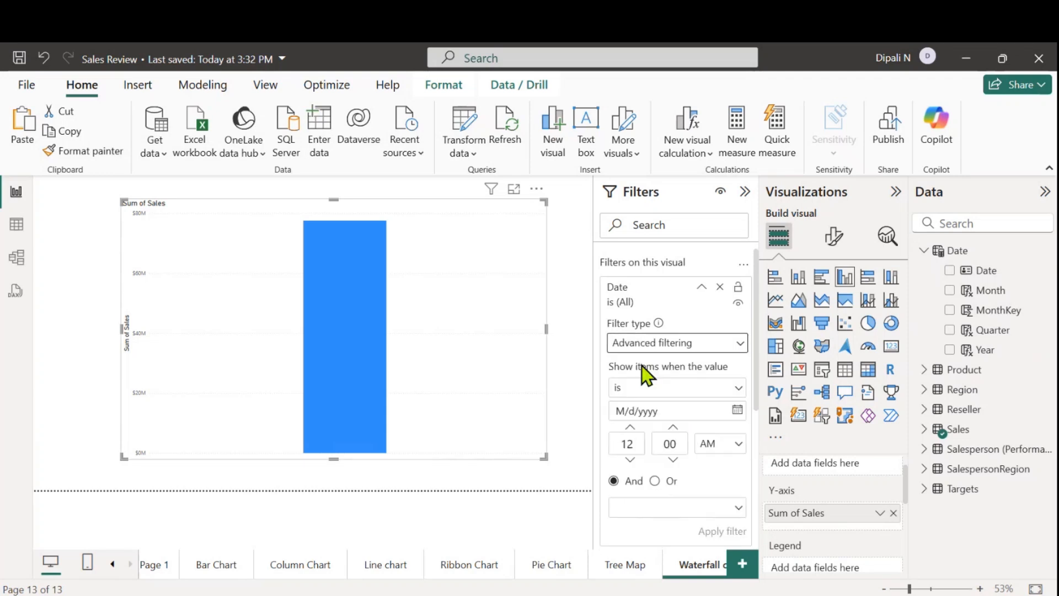
click(738, 388)
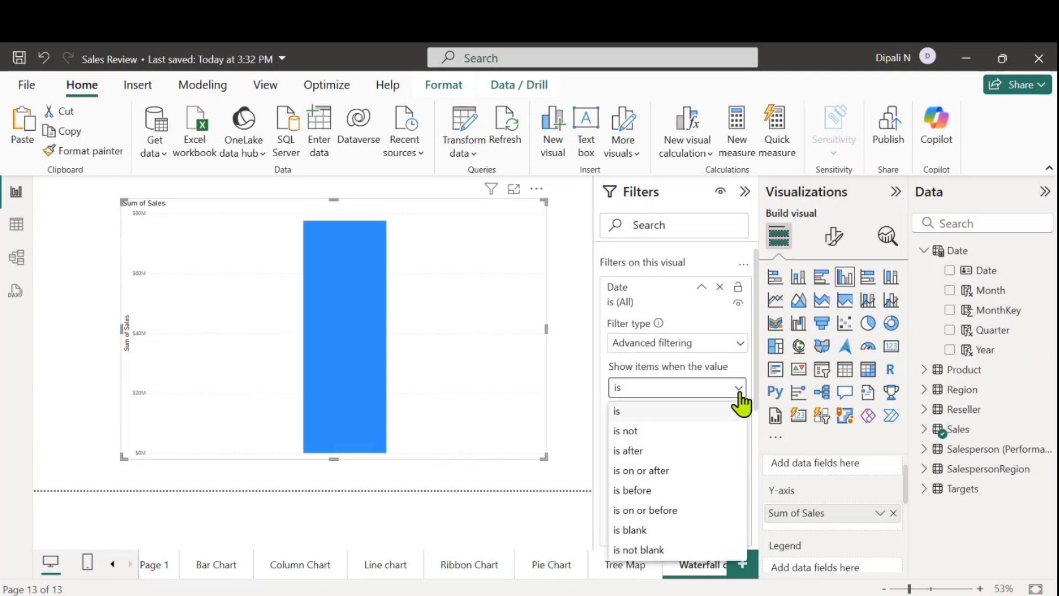
click(642, 511)
Set the Date filter's value to 7/1/2019, apply it, and inspect the chart's bar
click(626, 412)
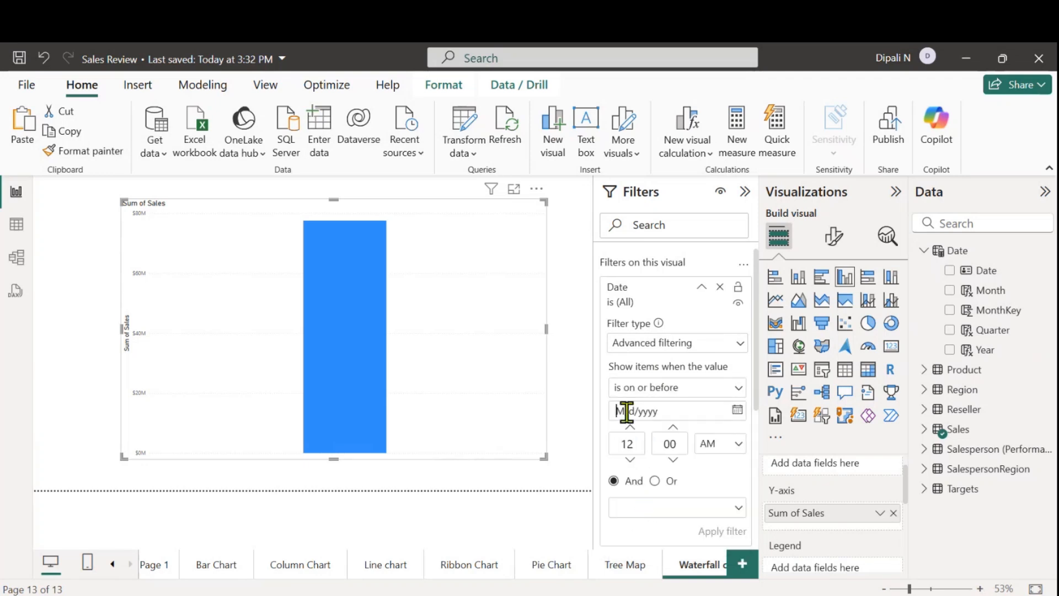
text(7)
text(/1)
text(/1)
text(0)
key(BackSpace)
key(BackSpace)
text(1/2019)
click(719, 532)
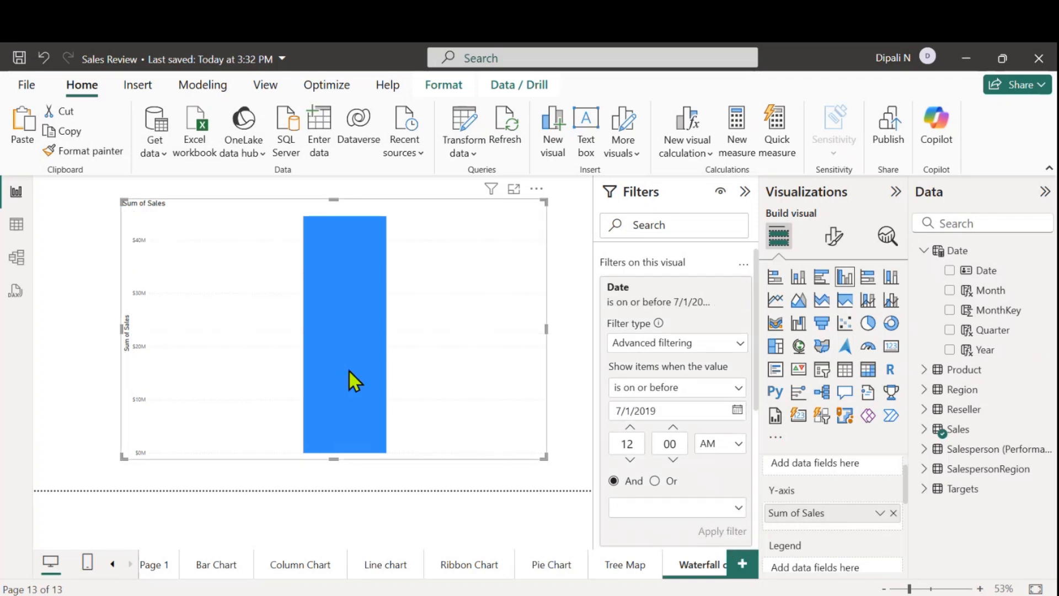
mouse_move(349, 371)
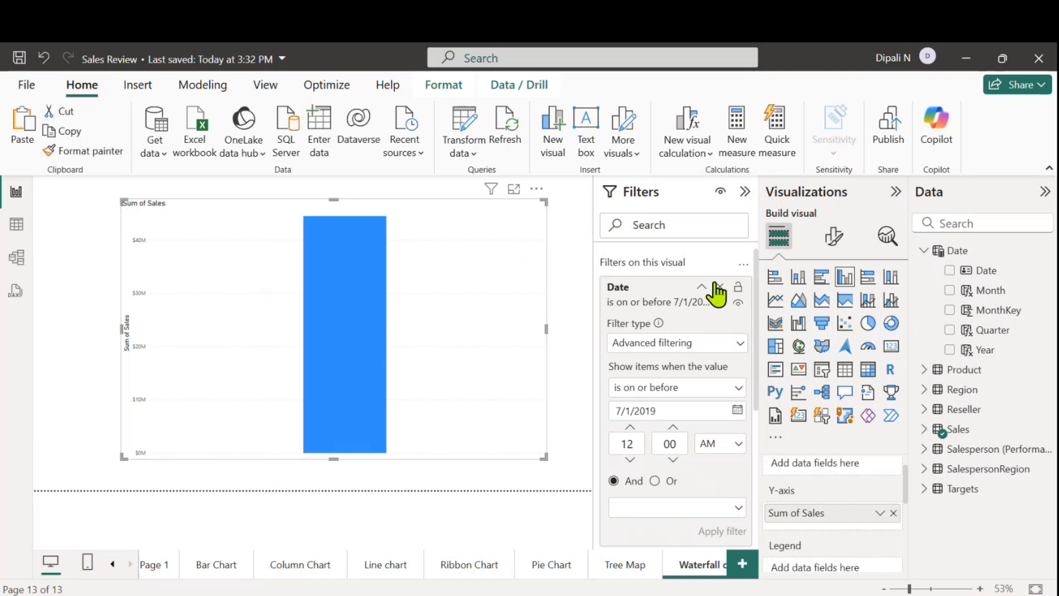
Remove the Date filter, collapse the filters pane, and delete the Sum of Sales column chart
click(720, 287)
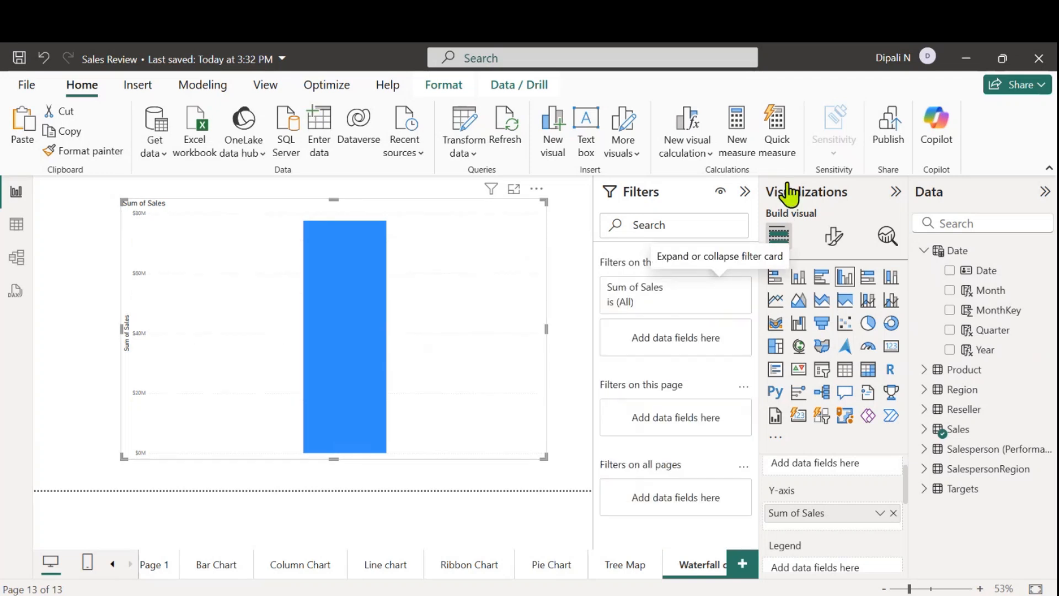
click(745, 192)
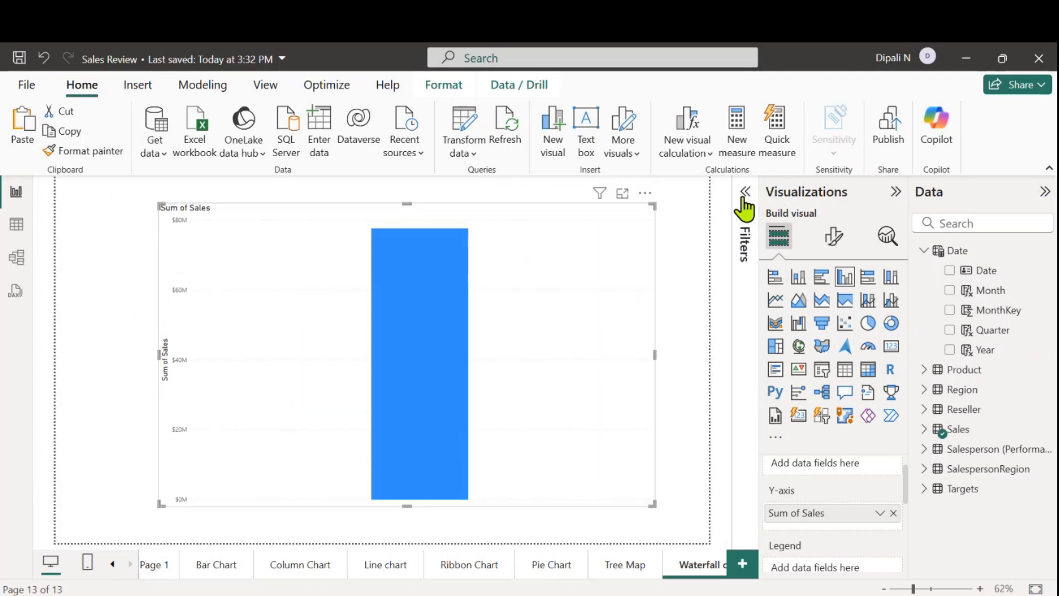
click(645, 193)
click(684, 255)
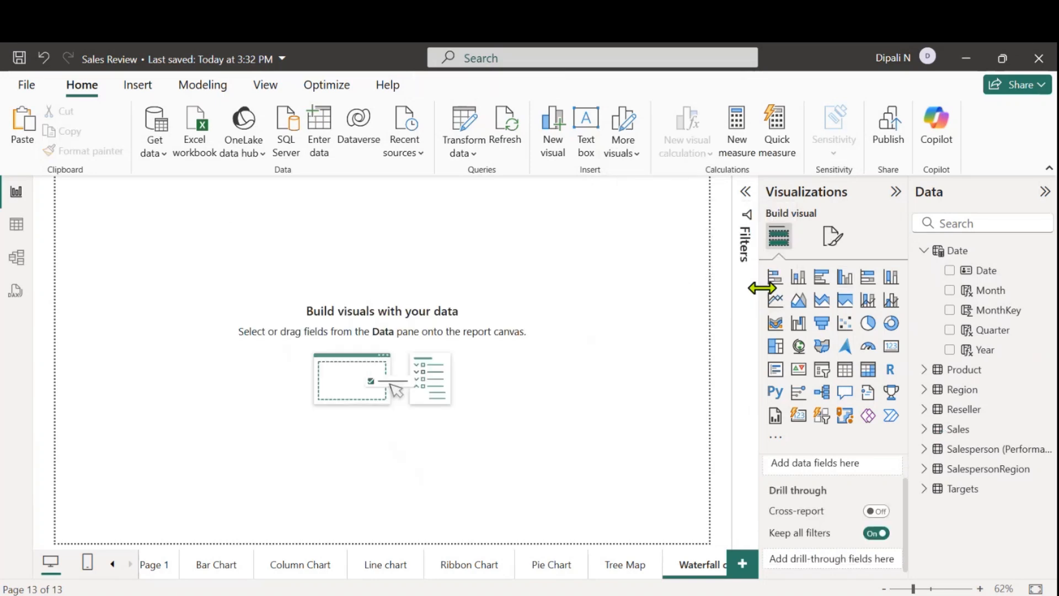
Insert a waterfall chart and enlarge it to cover nearly the whole page
click(798, 325)
drag(161, 257, 180, 273)
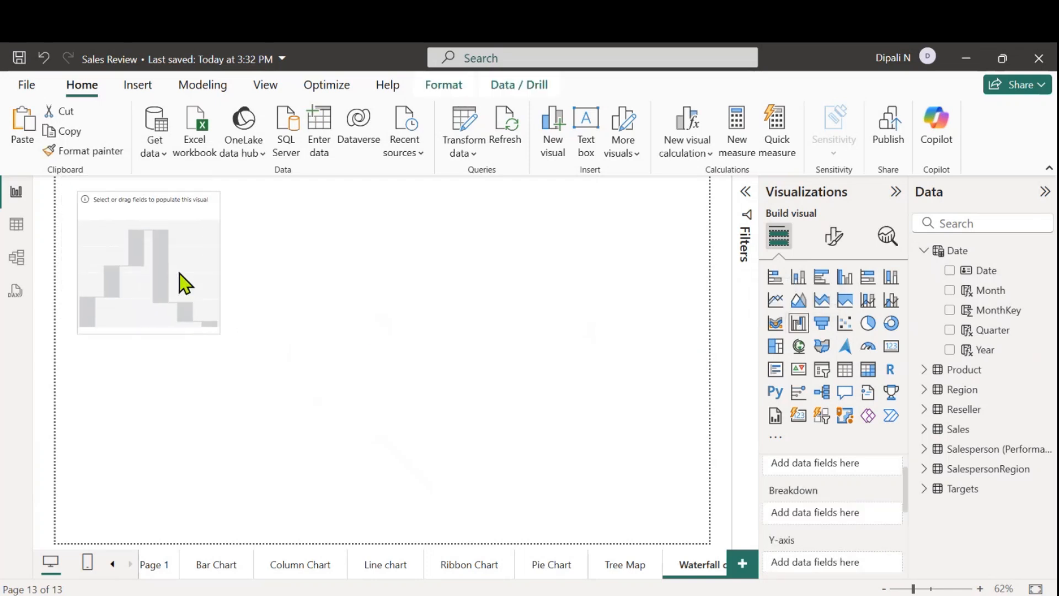
drag(215, 332, 682, 515)
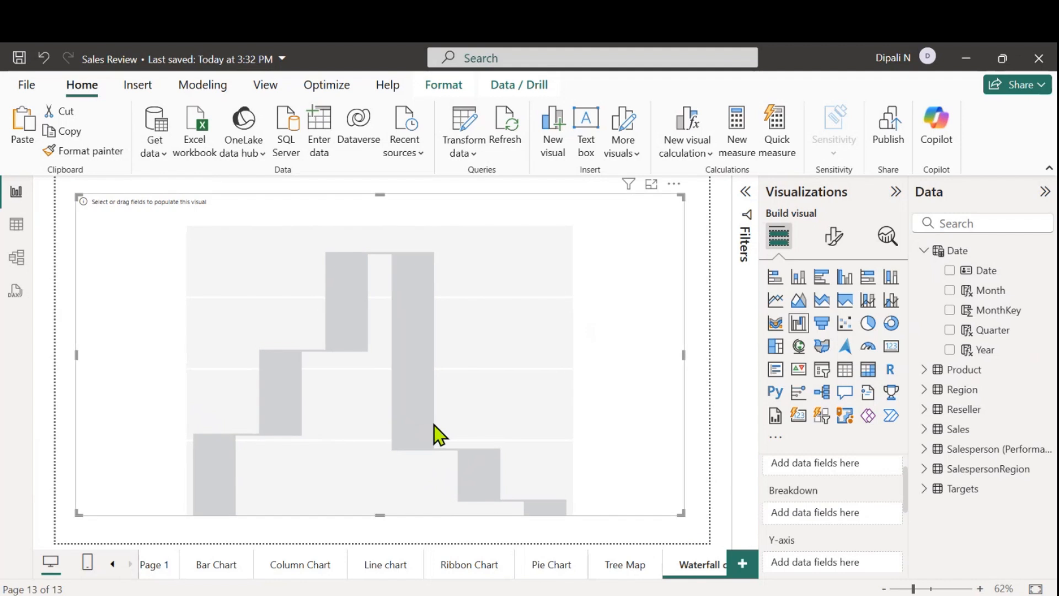
drag(437, 428, 432, 422)
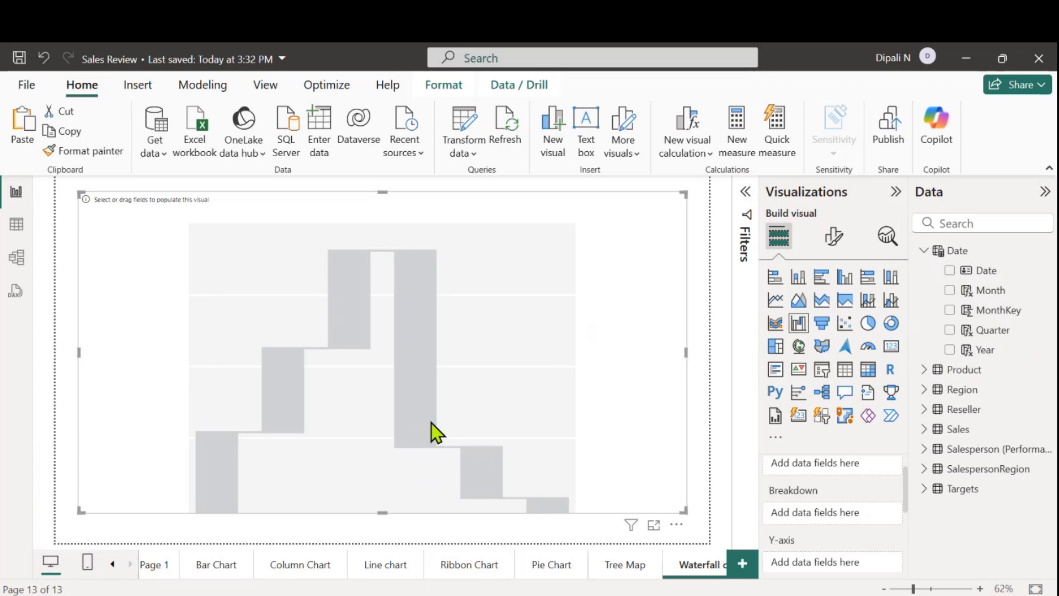
Assign Year from the Date table to the waterfall chart's Category and Sales from the Sales table to its Y-axis
scroll(825, 493, up, 1)
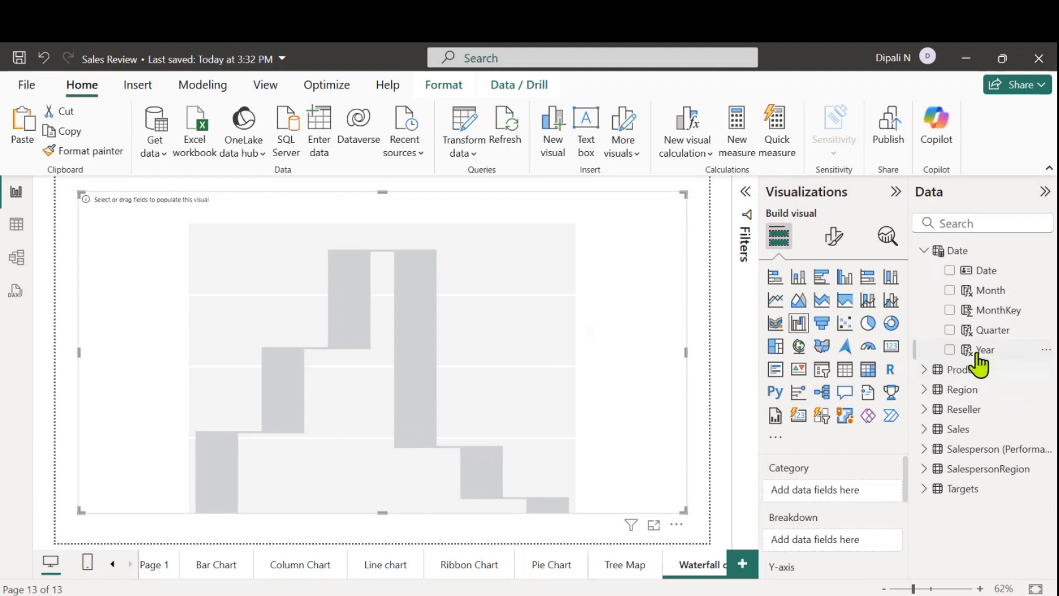
drag(980, 351, 832, 491)
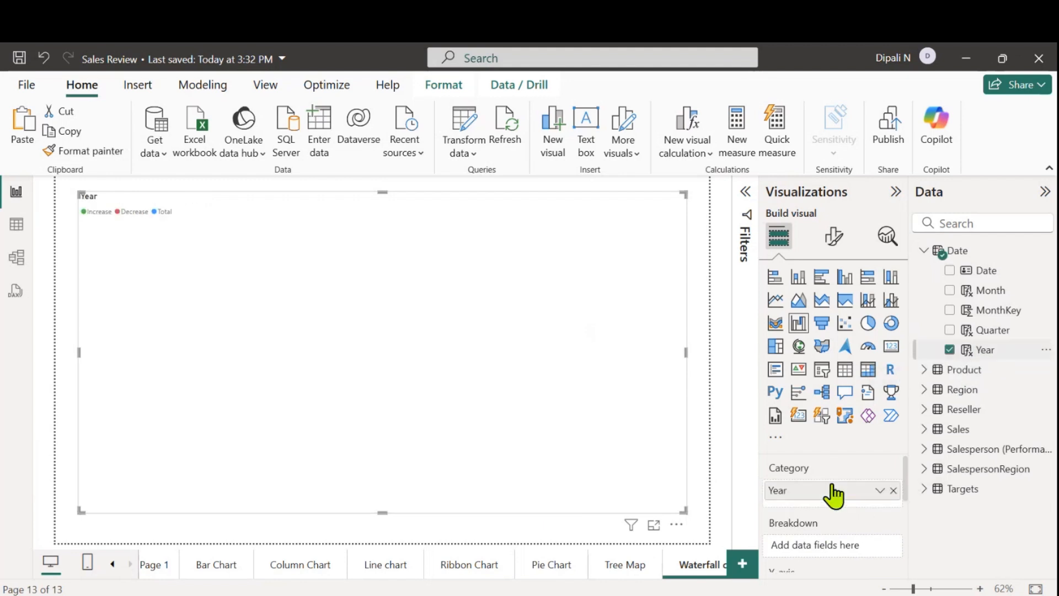
scroll(825, 503, down, 3)
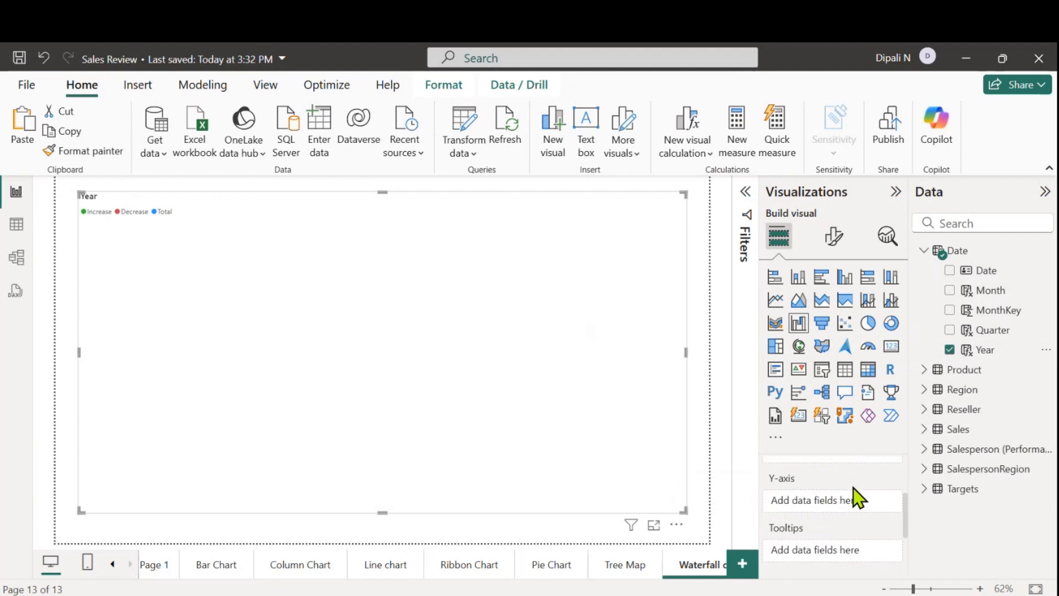
click(923, 430)
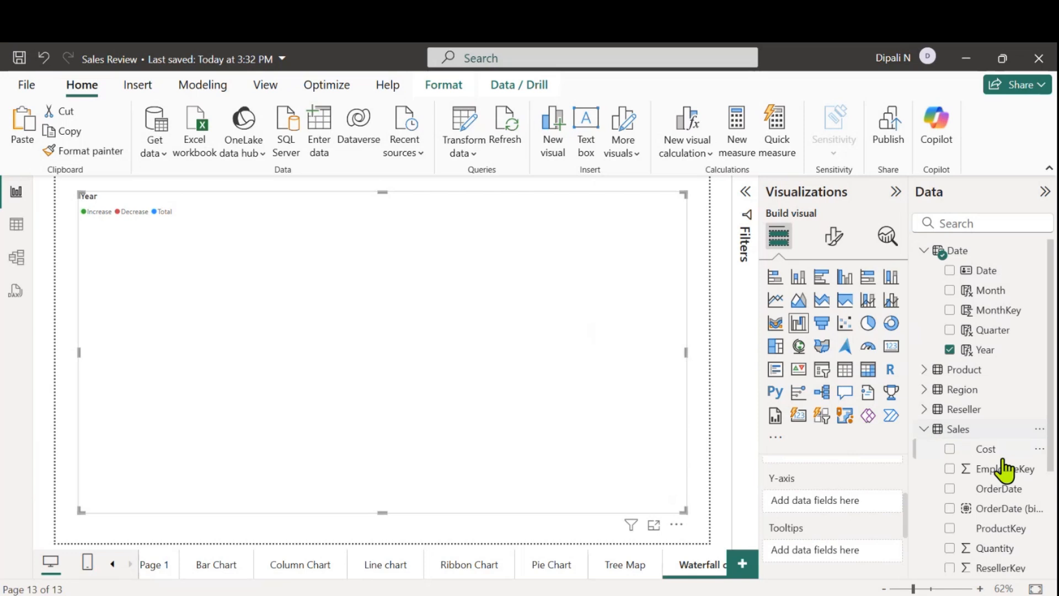
scroll(987, 516, down, 3)
drag(990, 457, 838, 501)
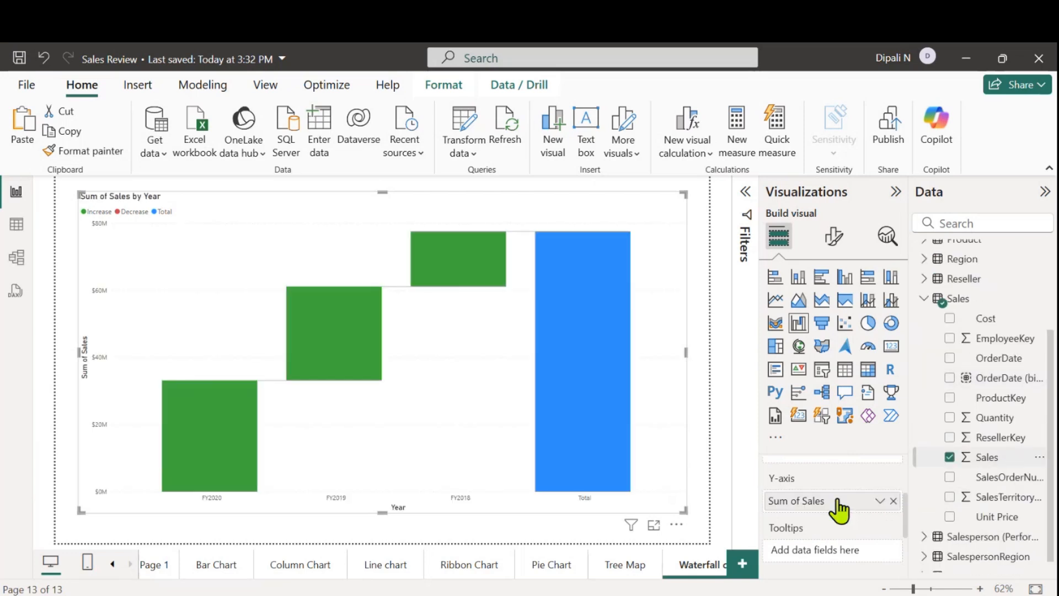
Assign Region from the Region table to the waterfall chart's Breakdown
scroll(839, 511, up, 2)
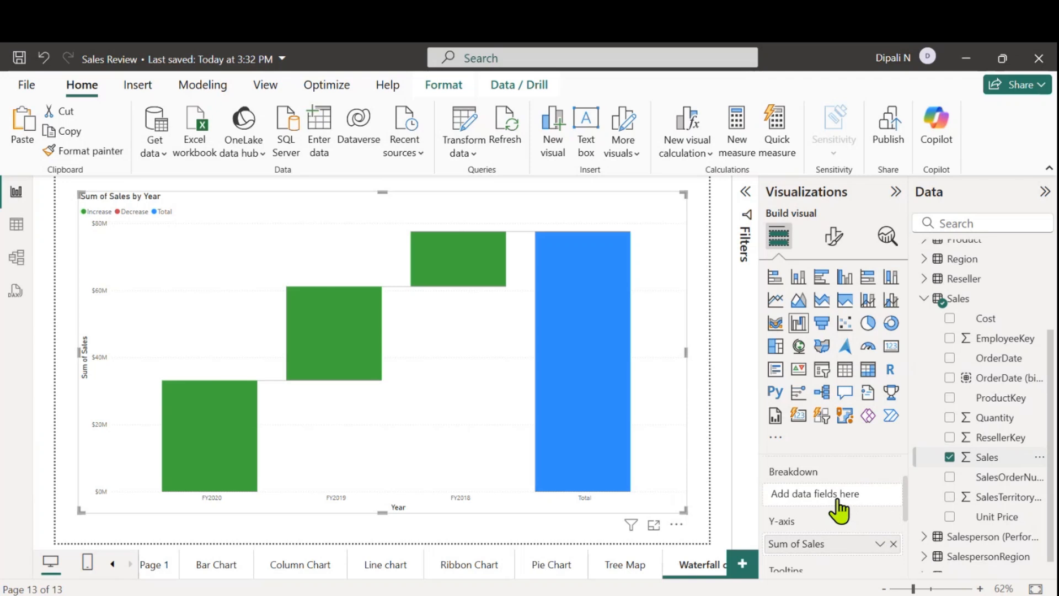
click(922, 298)
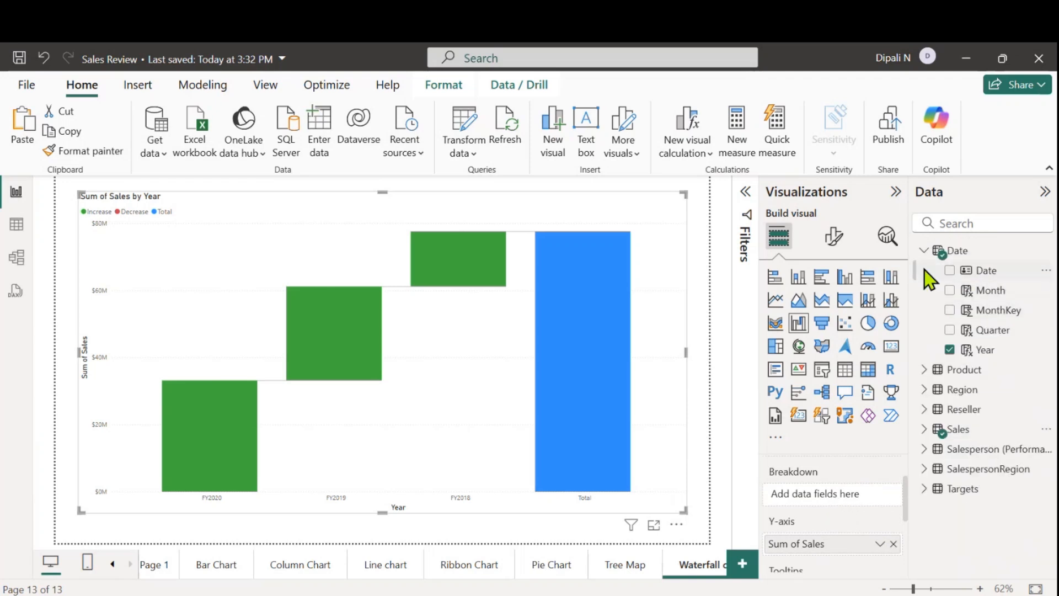
click(923, 252)
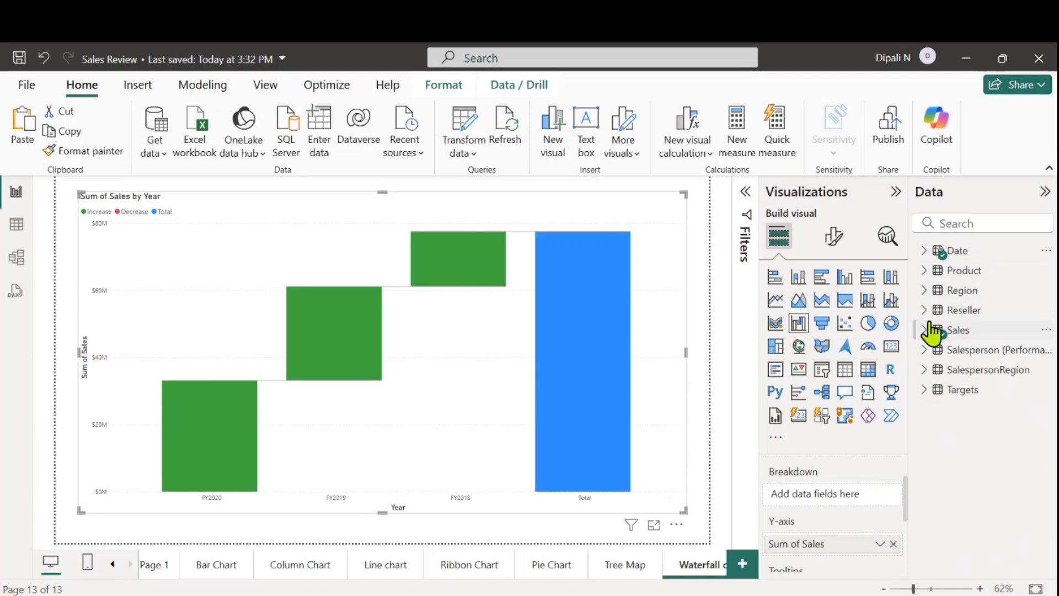
click(923, 290)
drag(993, 371, 852, 499)
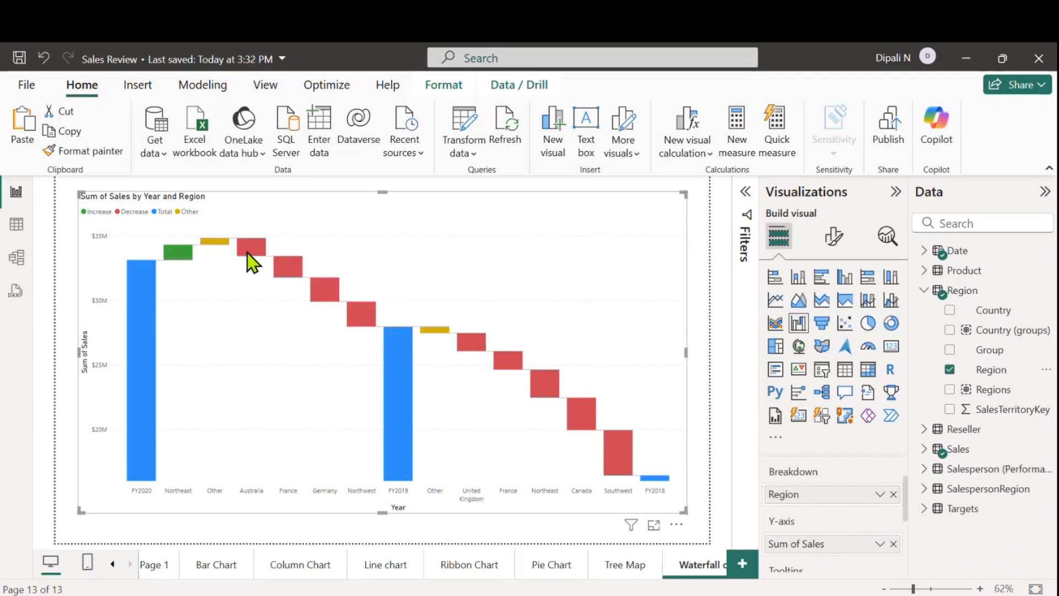
Inspect the Australia and FY2020 bars and sort the waterfall chart in ascending order
mouse_move(254, 256)
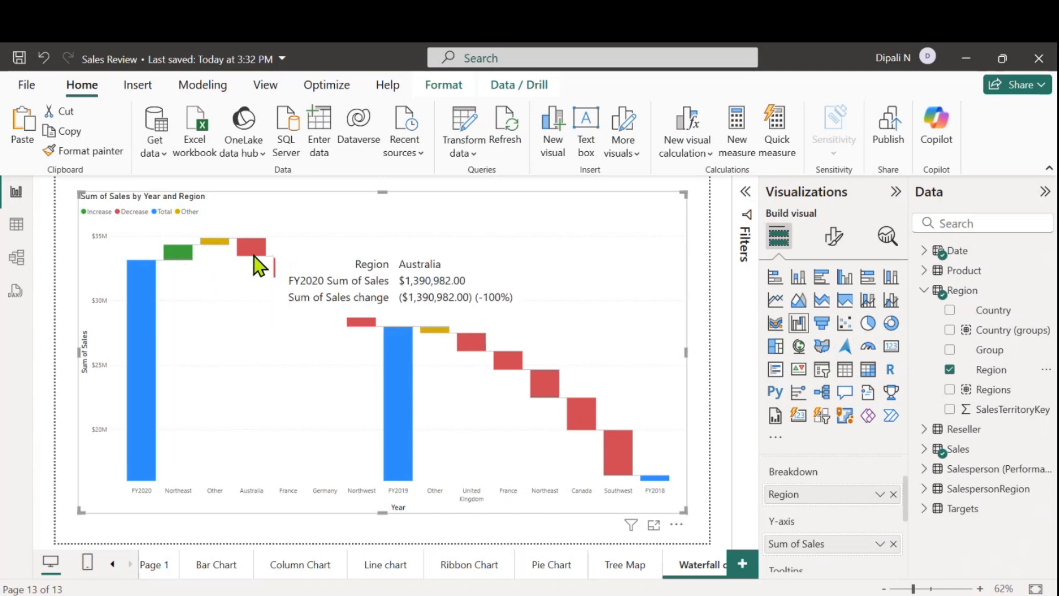
mouse_move(137, 349)
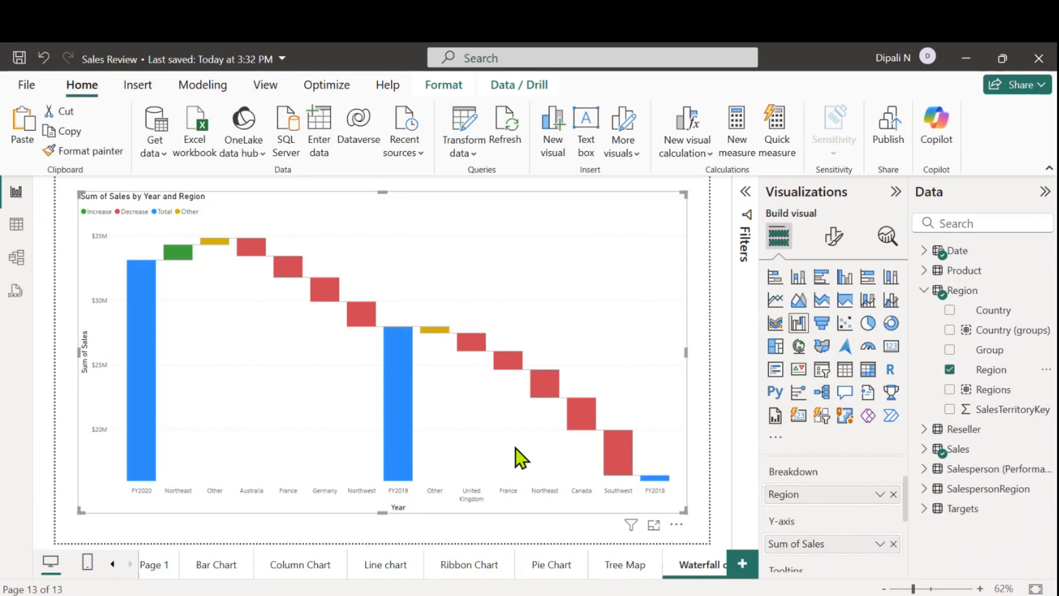
click(676, 525)
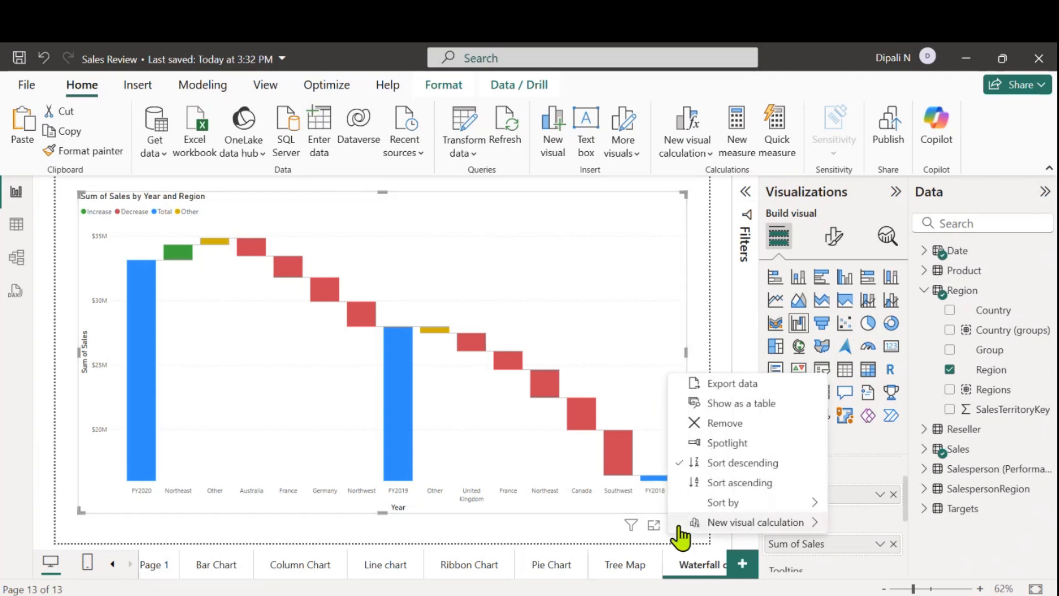
click(721, 483)
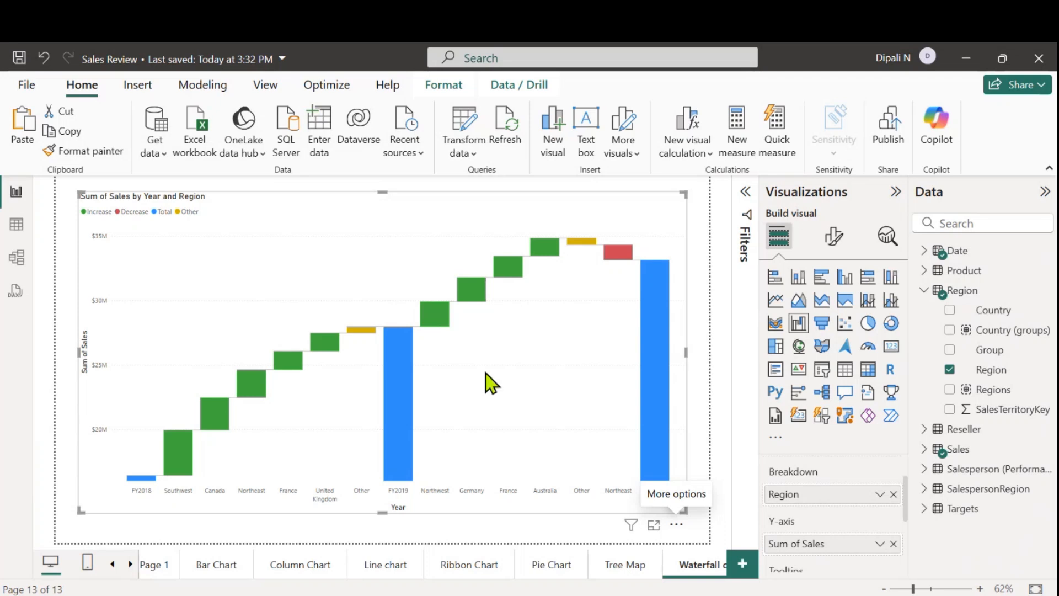
Examine the yearly total and the regional change bars from Southwest through Northeast in the waterfall chart
mouse_move(658, 352)
mouse_move(183, 448)
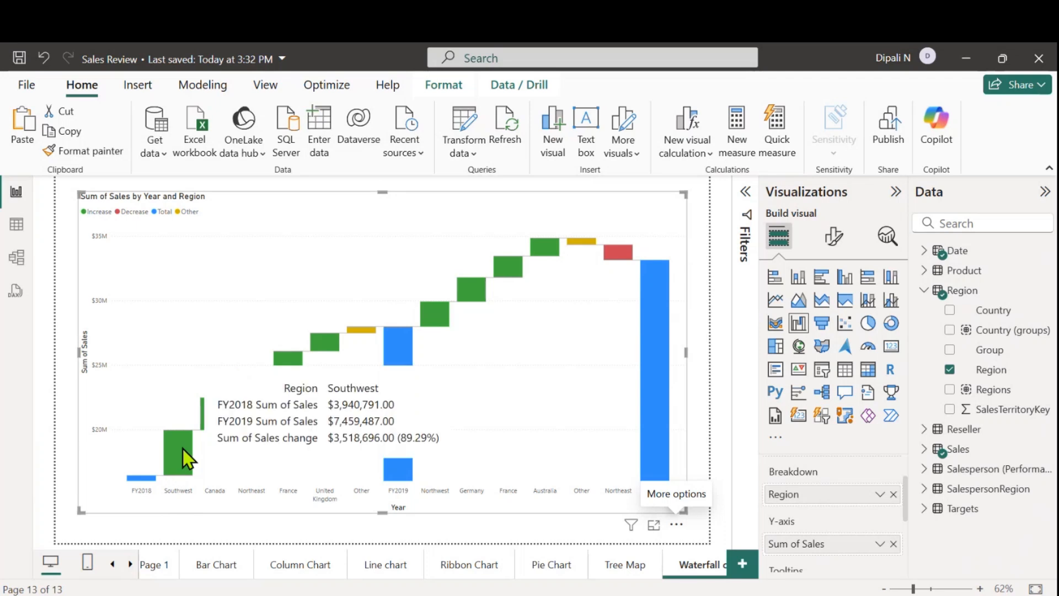
mouse_move(208, 412)
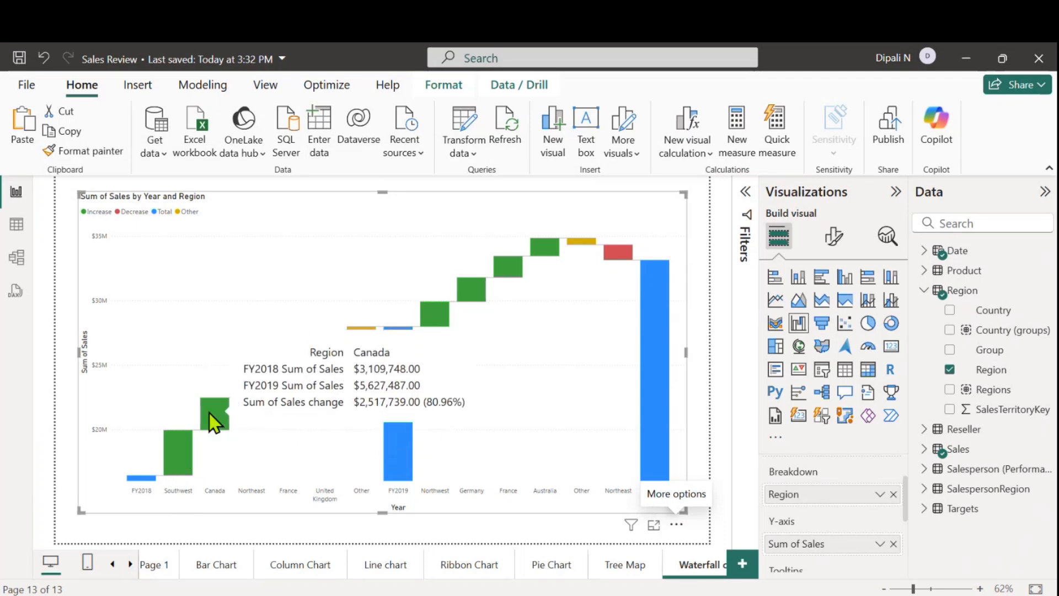
mouse_move(261, 380)
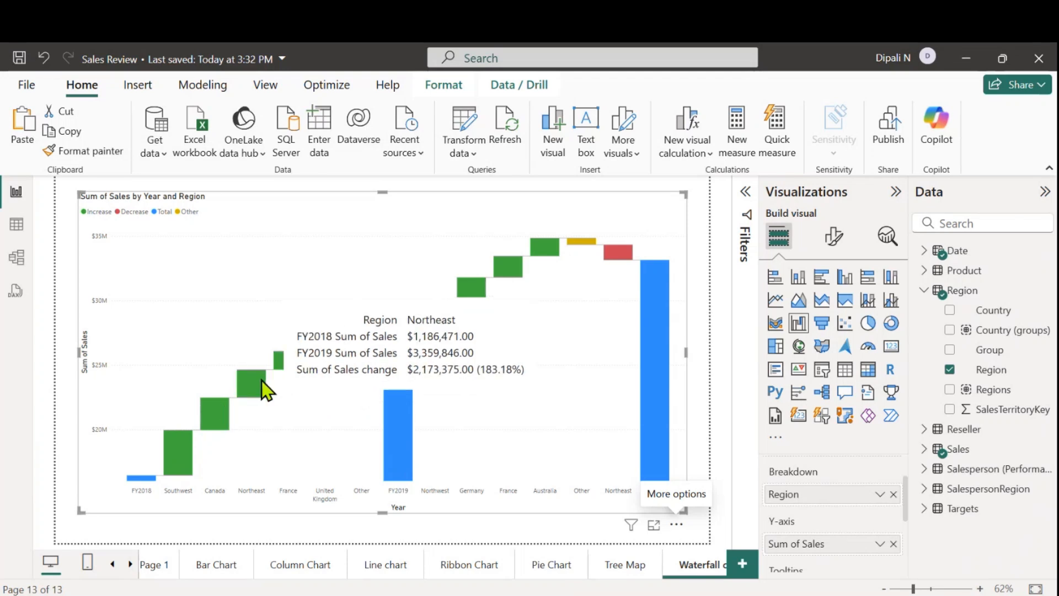
mouse_move(328, 344)
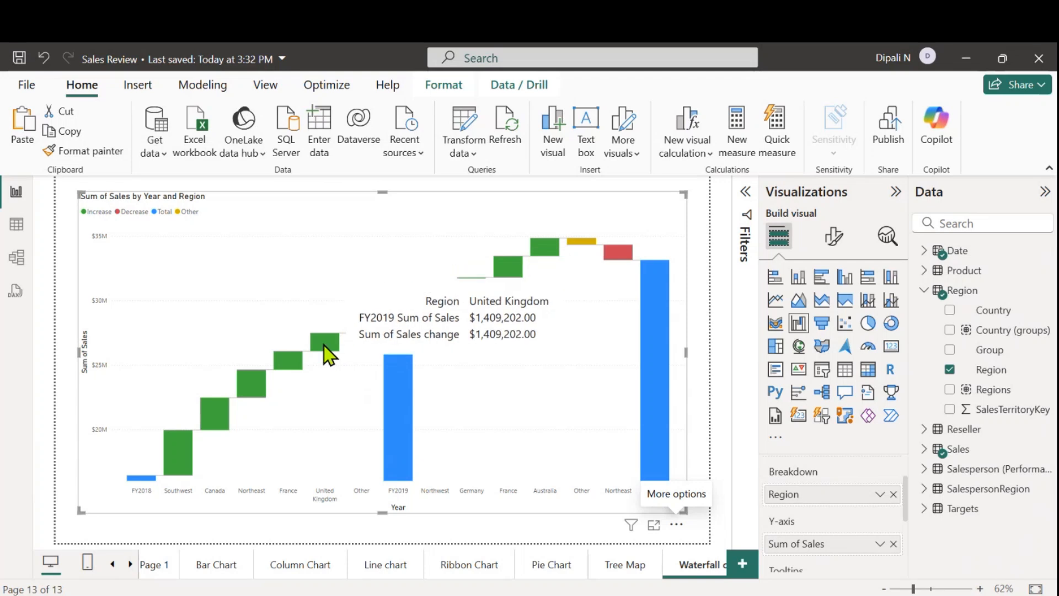
mouse_move(361, 333)
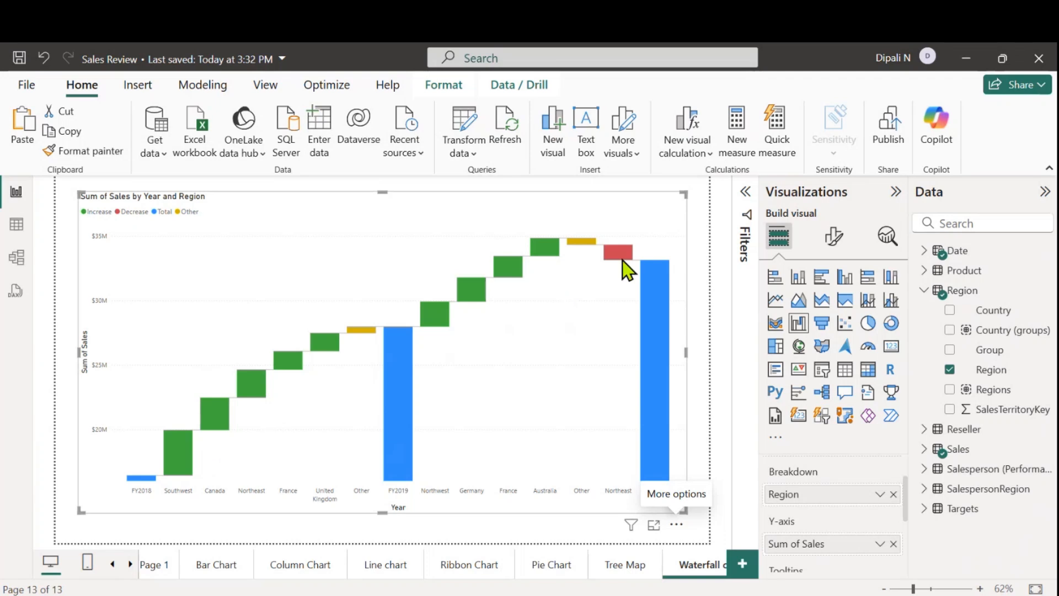
mouse_move(622, 261)
Insert a map visual on a new report page and enlarge it to cover nearly the whole page
click(742, 564)
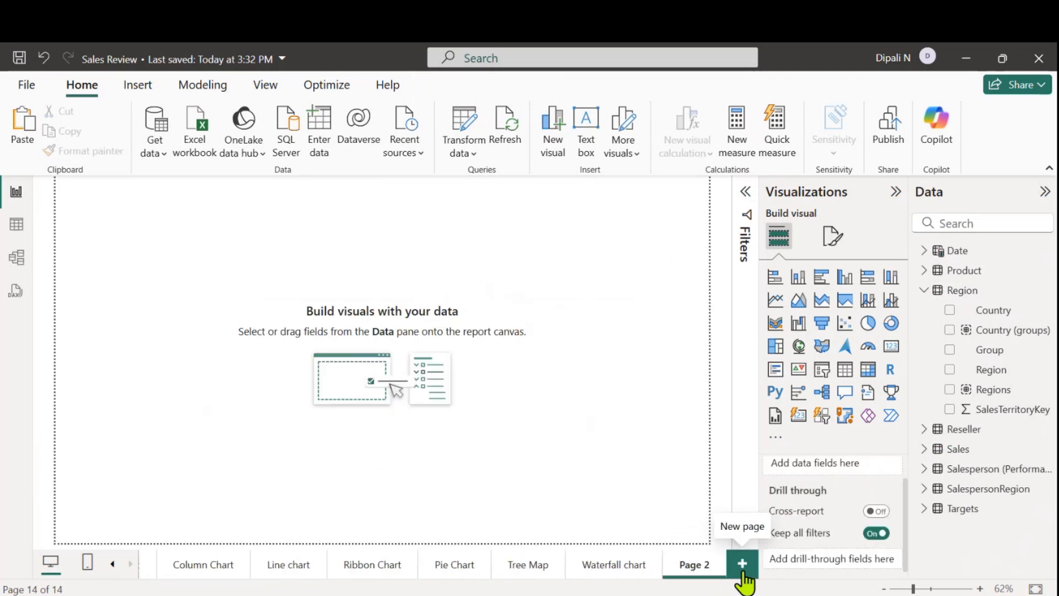
click(798, 348)
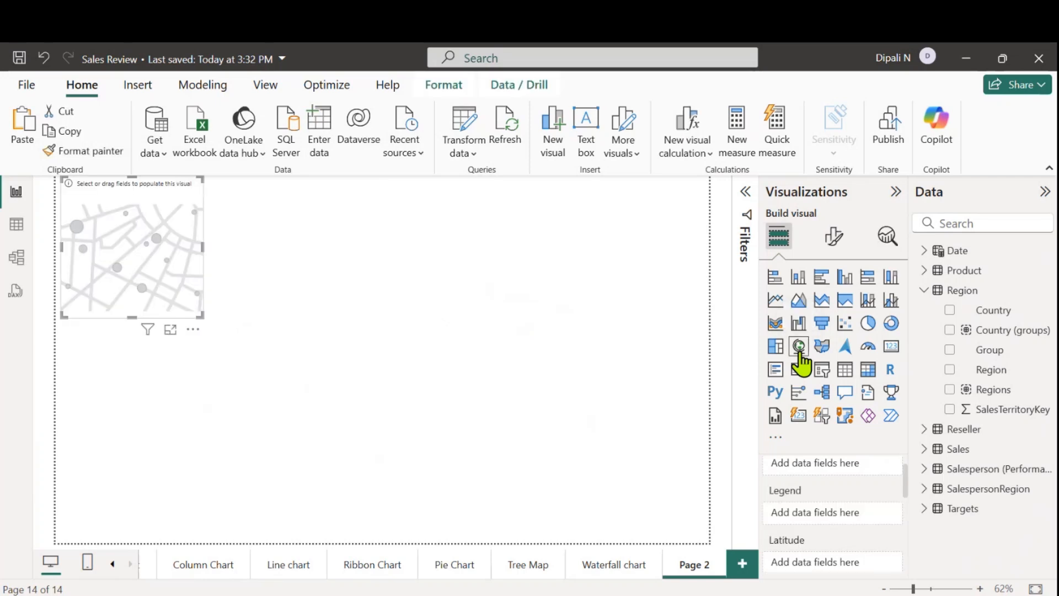
drag(140, 259, 170, 280)
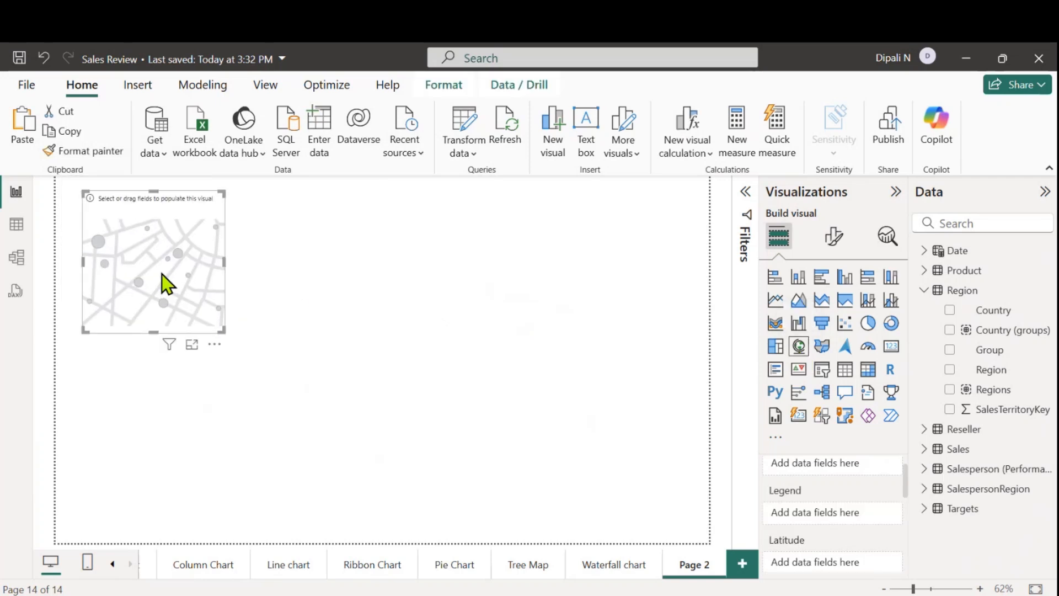
drag(232, 346, 687, 522)
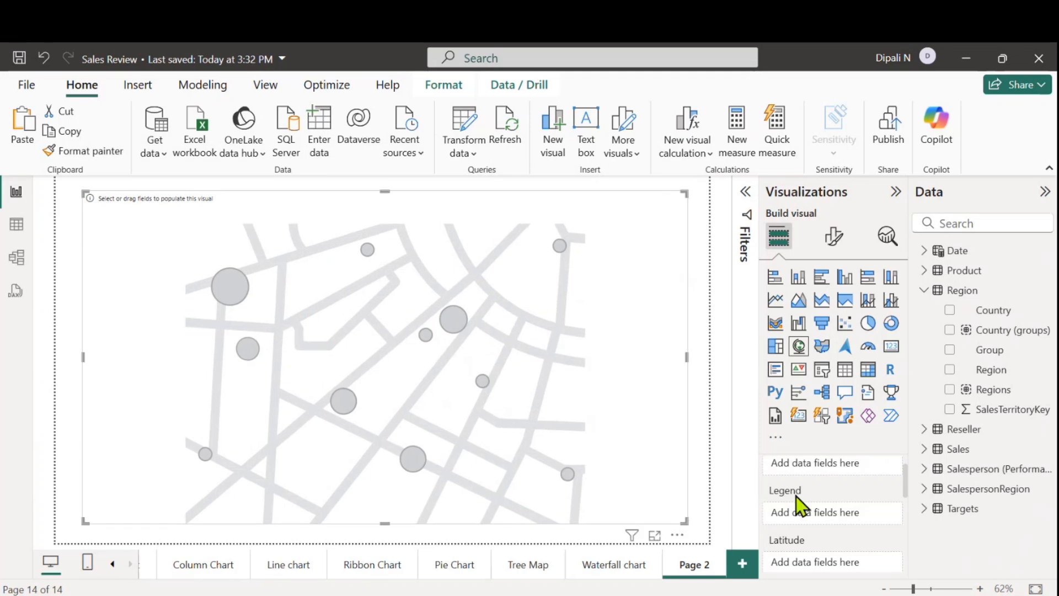
Assign Region from the Region table to the map's Location and inspect the plotted points in the Americas and Europe
scroll(838, 488, up, 1)
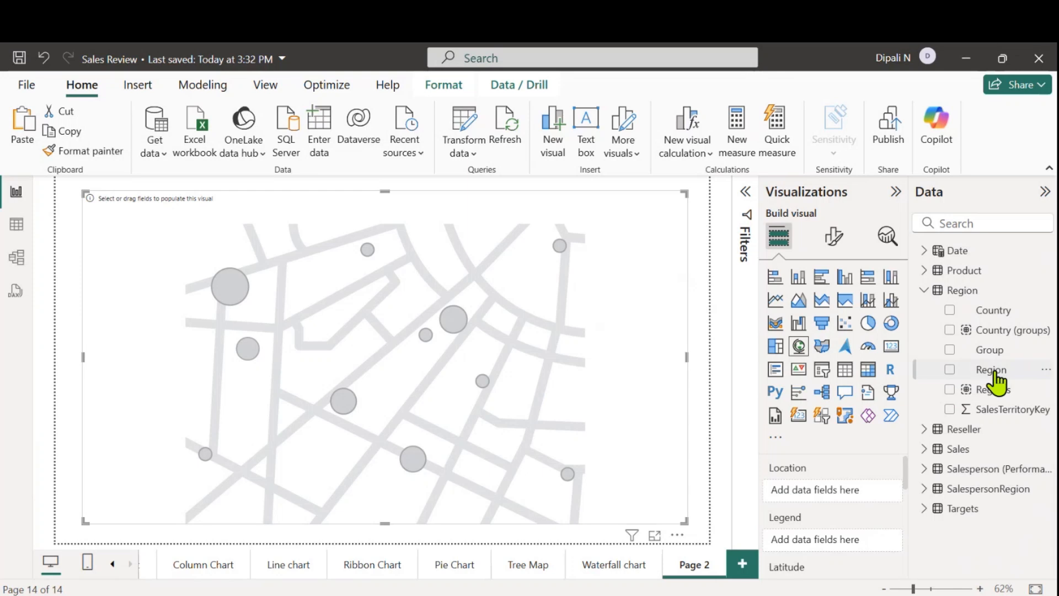
drag(991, 370, 856, 497)
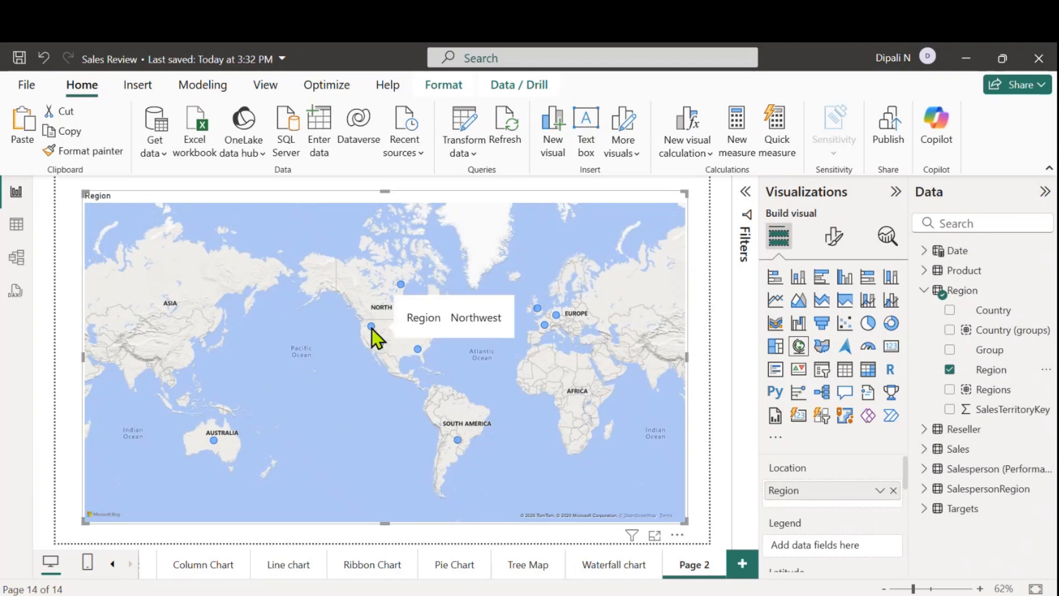
mouse_move(400, 347)
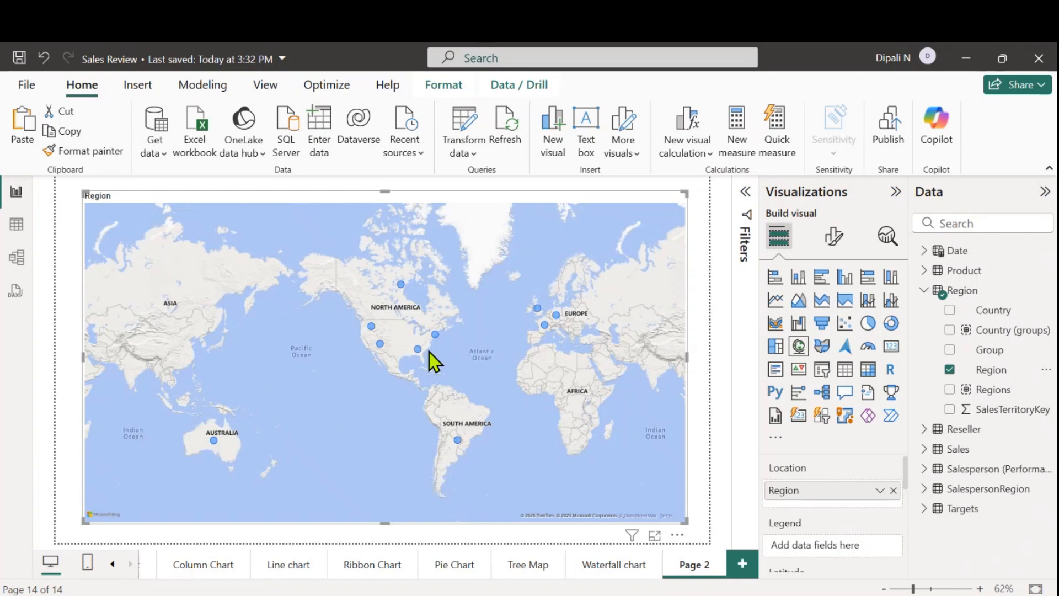
mouse_move(405, 296)
mouse_move(457, 444)
mouse_move(538, 309)
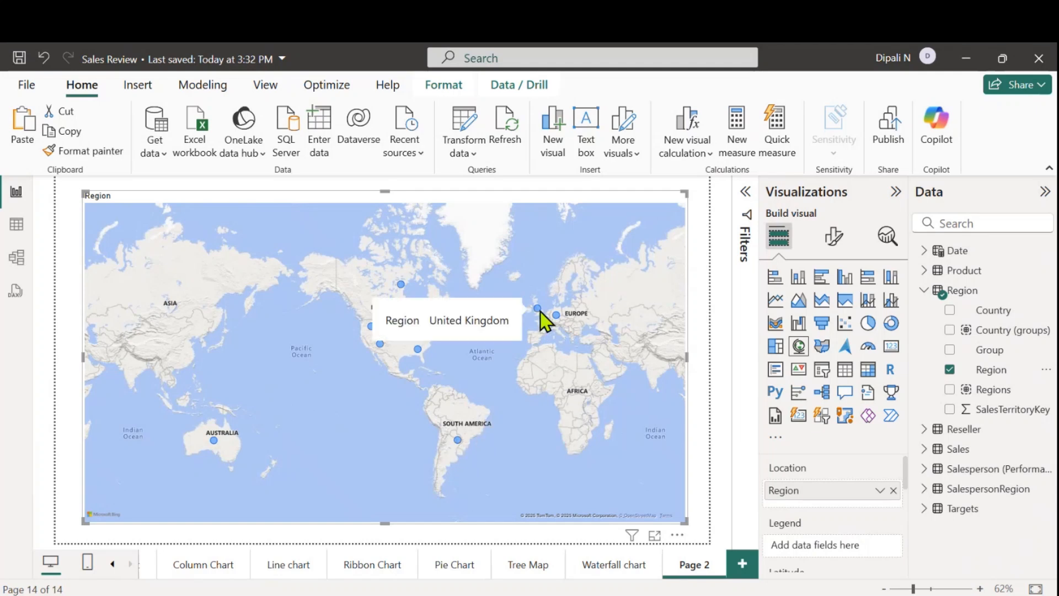
mouse_move(545, 328)
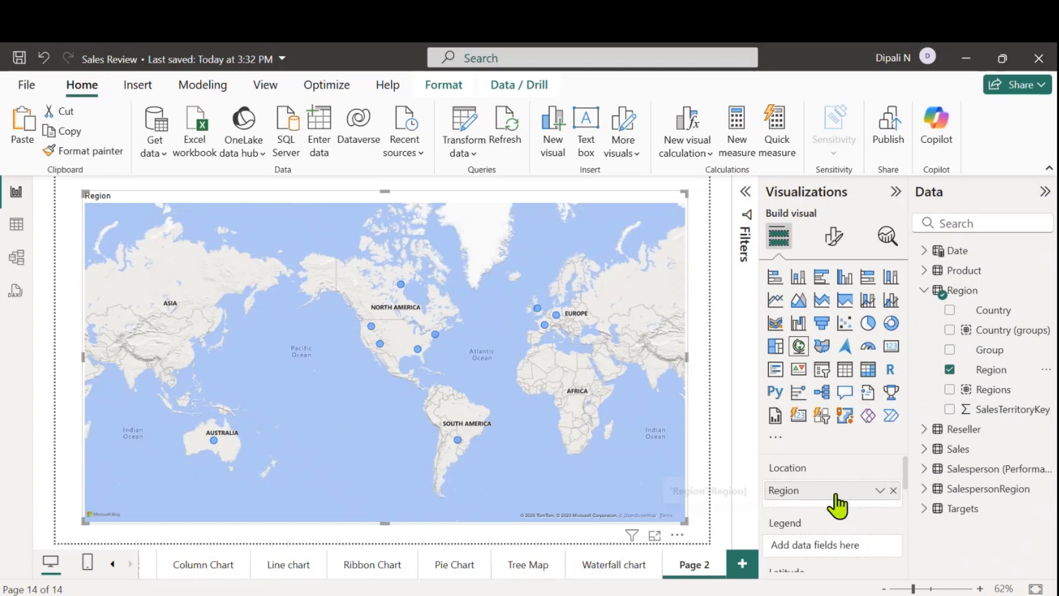
Assign Sales from the Sales table to the map's Bubble size
scroll(835, 504, down, 4)
scroll(836, 496, down, 1)
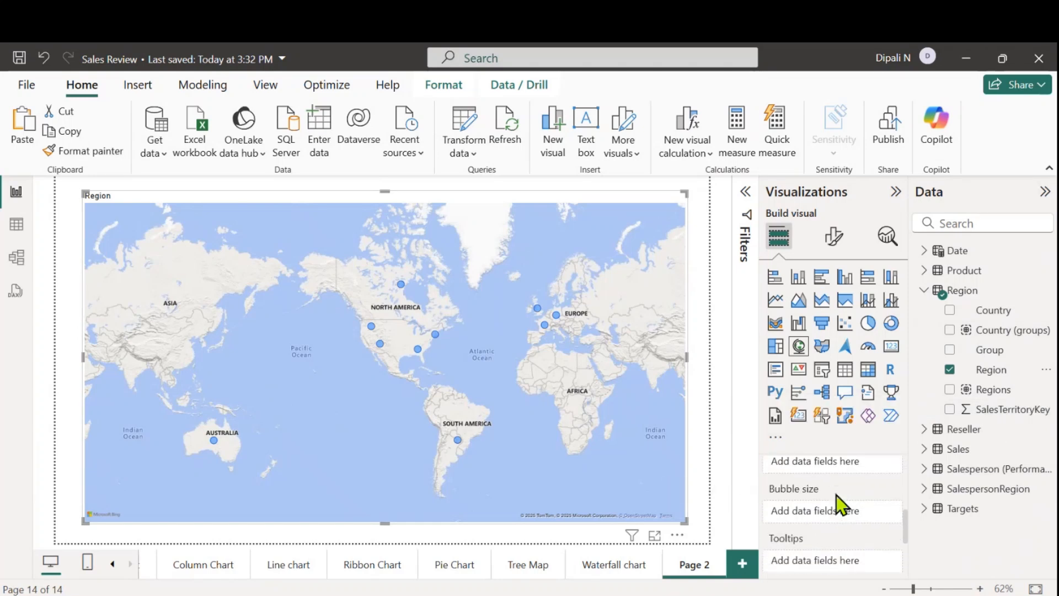
click(923, 449)
scroll(987, 508, down, 3)
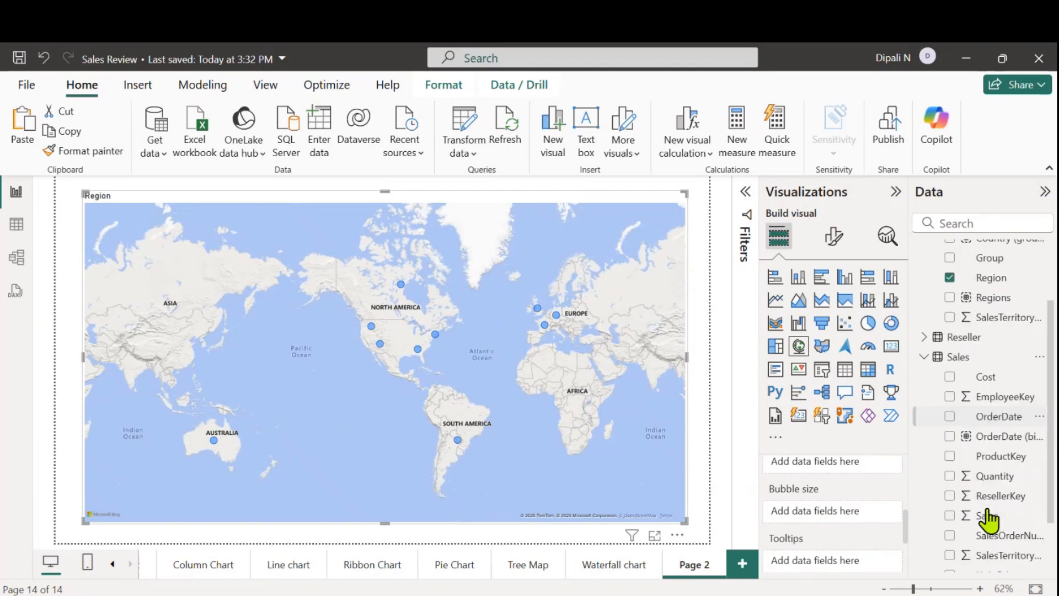
drag(984, 484, 848, 518)
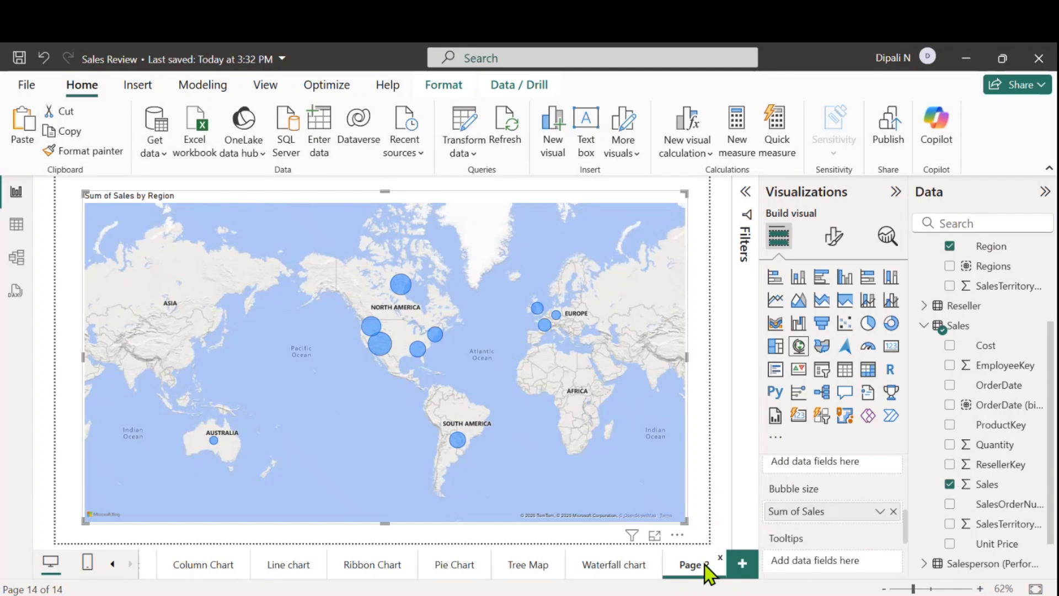
Rename the map's report page from Page 2 to Map
key(BackSpace)
key(BackSpace)
key(BackSpace)
key(BackSpace)
key(BackSpace)
key(BackSpace)
text(Map)
key(Return)
Add a new report page and name it Key Influencers
click(743, 574)
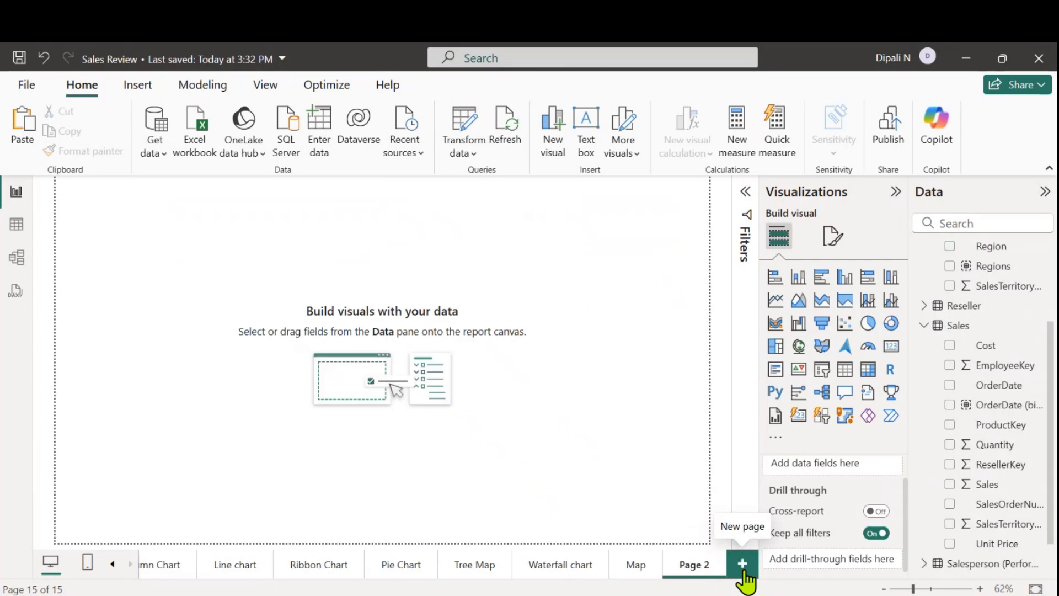
double_click(705, 567)
key(BackSpace)
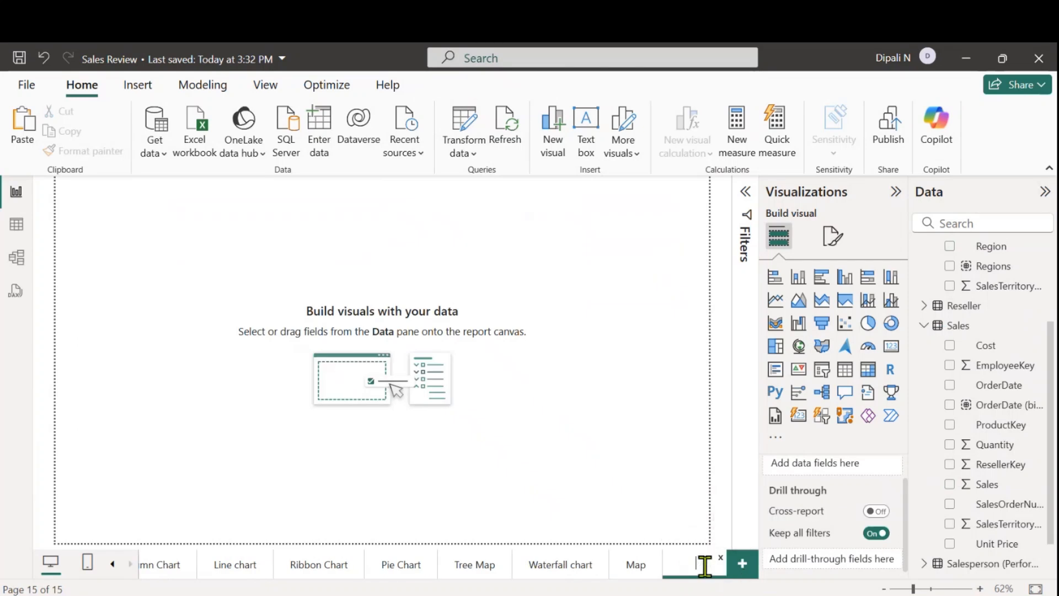
text(Key Influencers)
key(Return)
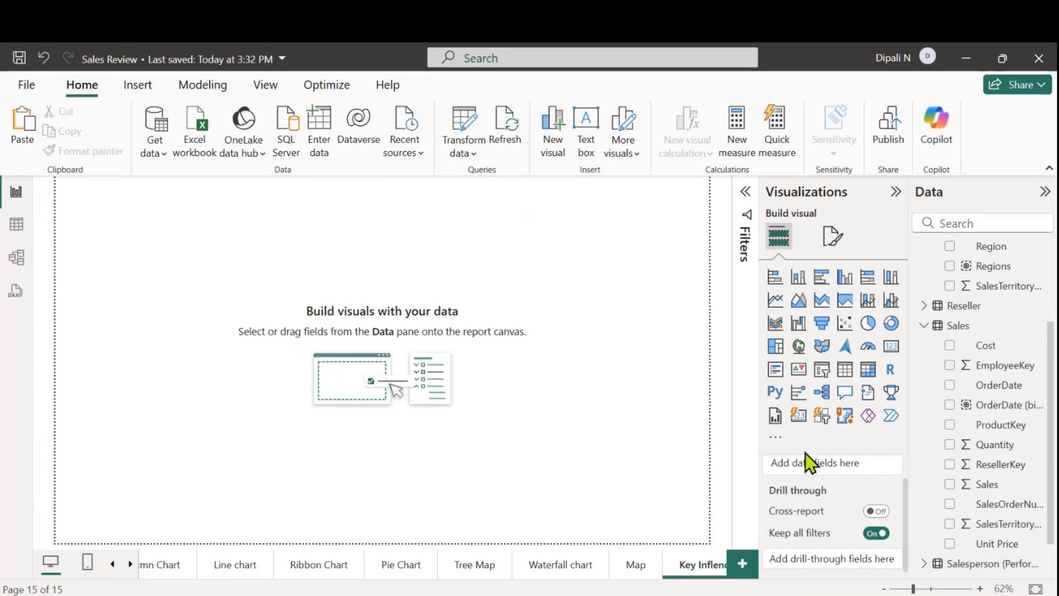
Insert a key influencers visual and enlarge it to cover nearly the whole page
click(799, 394)
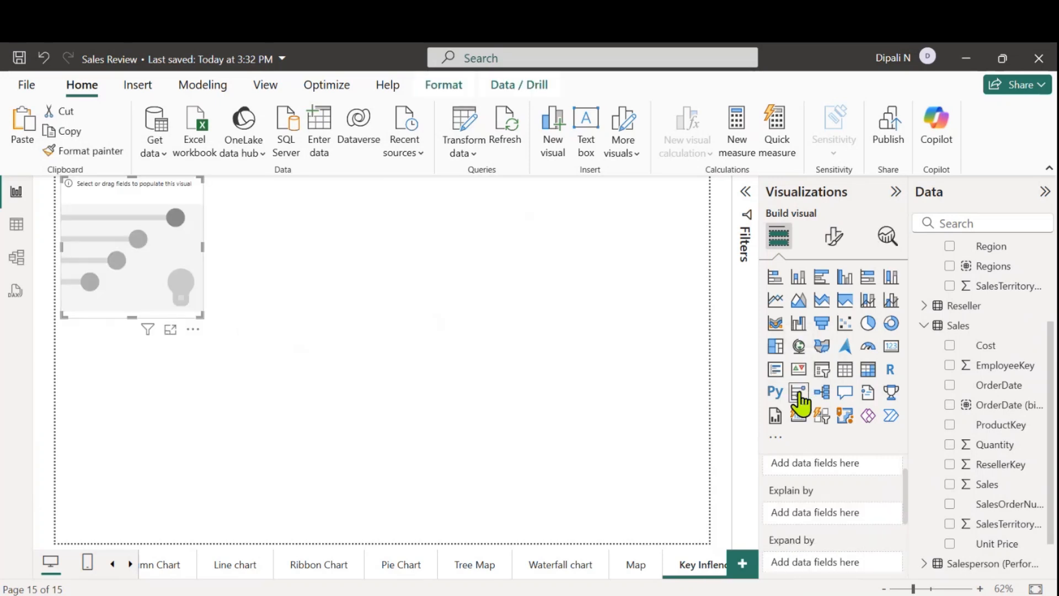
drag(151, 272, 168, 286)
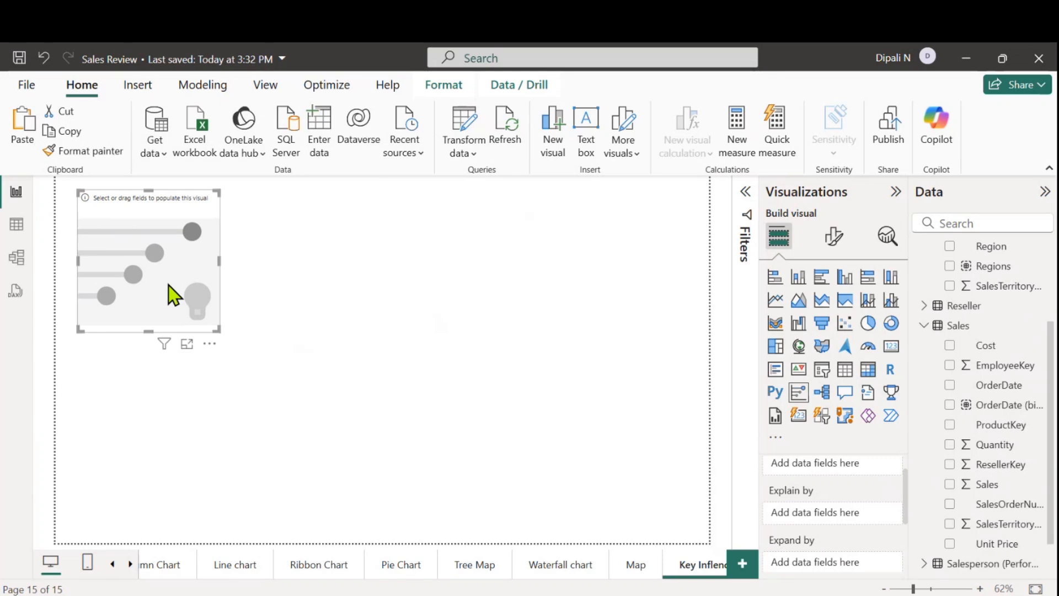
drag(218, 331, 681, 522)
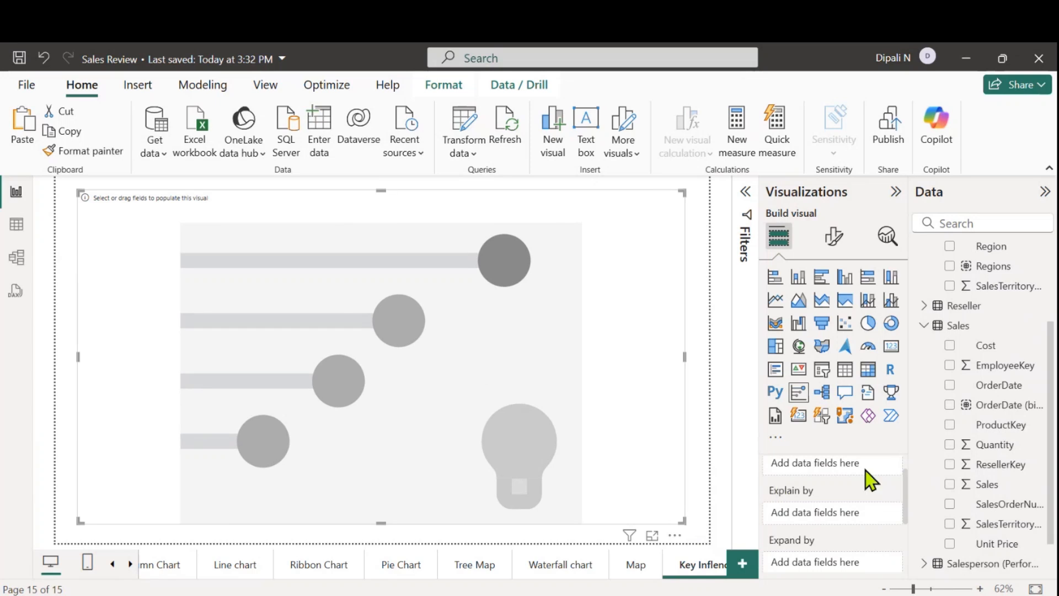
Assign Sales from the Sales table to the key influencers visual's Analyze field, and collapse the Sales and Region tables
scroll(822, 489, up, 1)
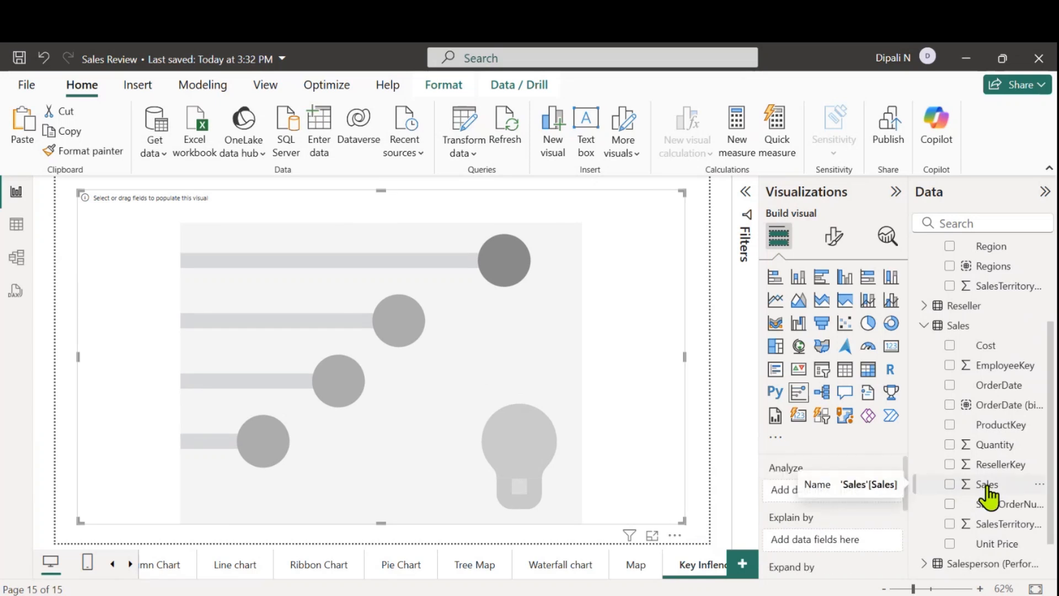
drag(987, 491, 840, 500)
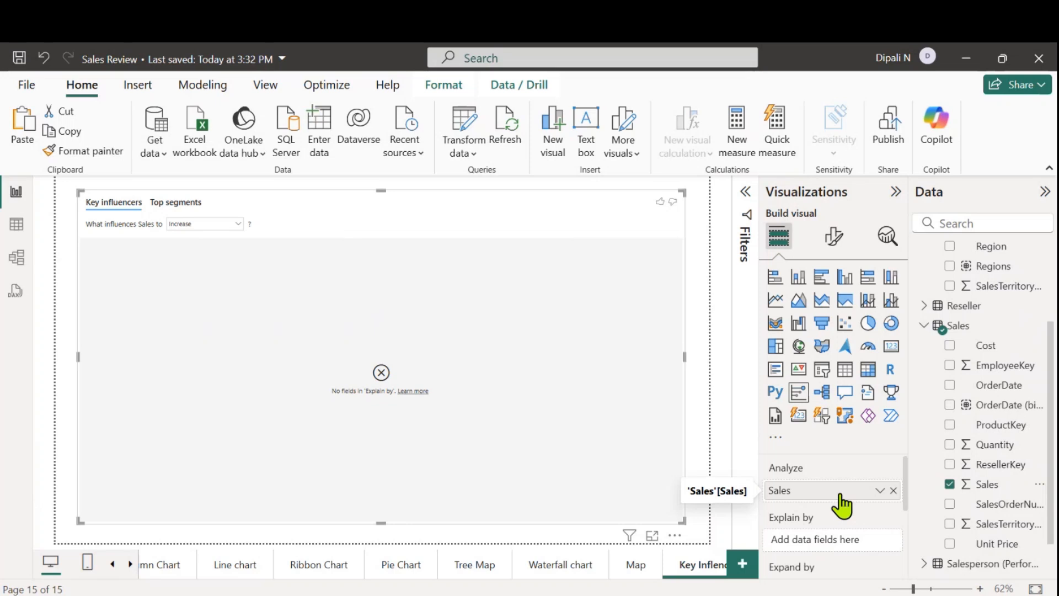
click(924, 326)
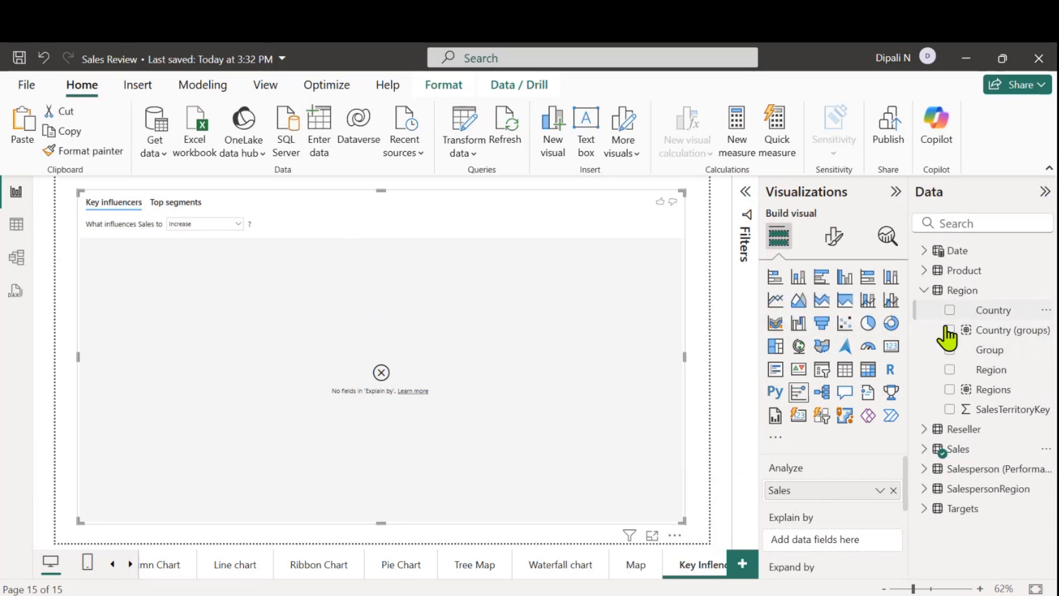
click(925, 290)
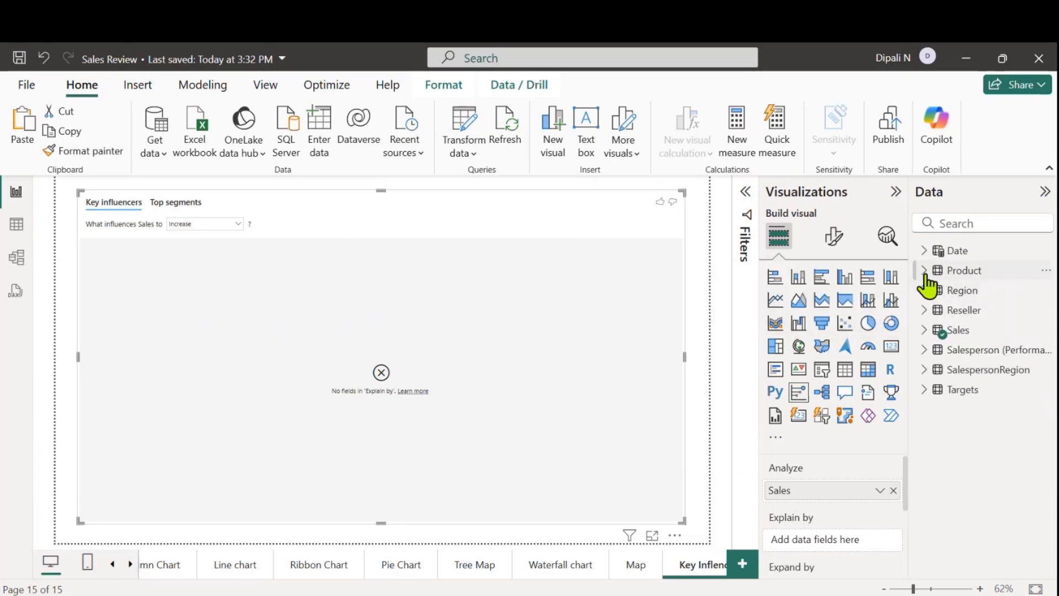
Add the Product table's Category to the key influencers visual's Explain by field and set the analysis to what makes Sales decrease
click(924, 270)
drag(983, 315, 845, 537)
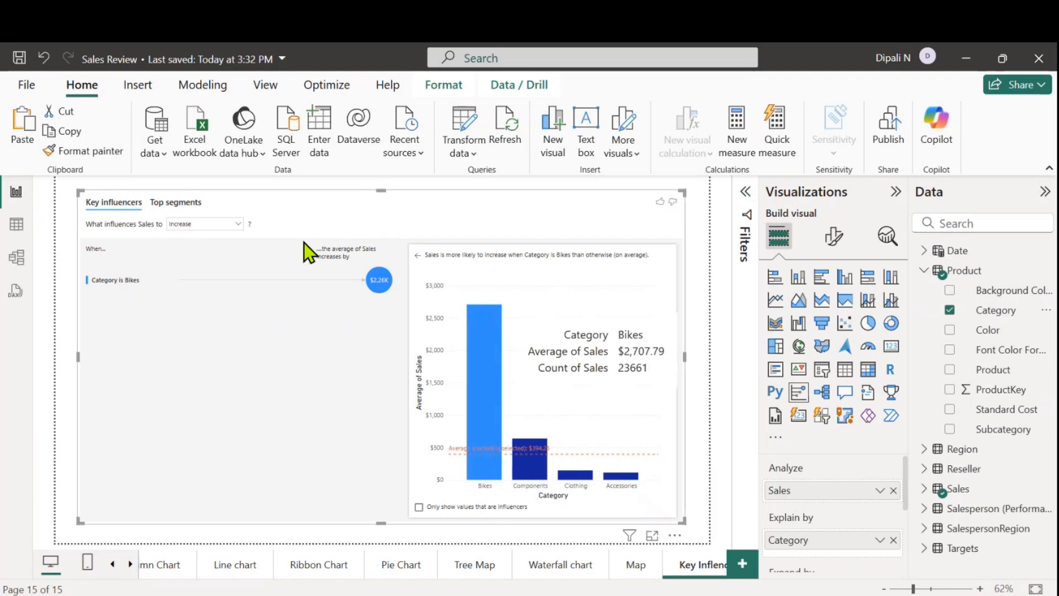
click(239, 224)
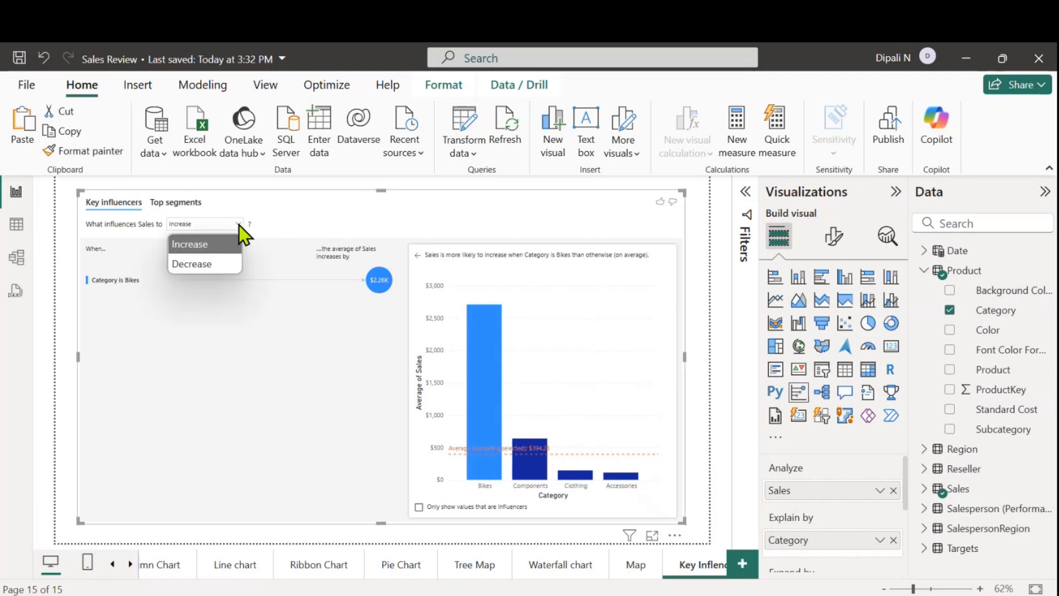
click(189, 267)
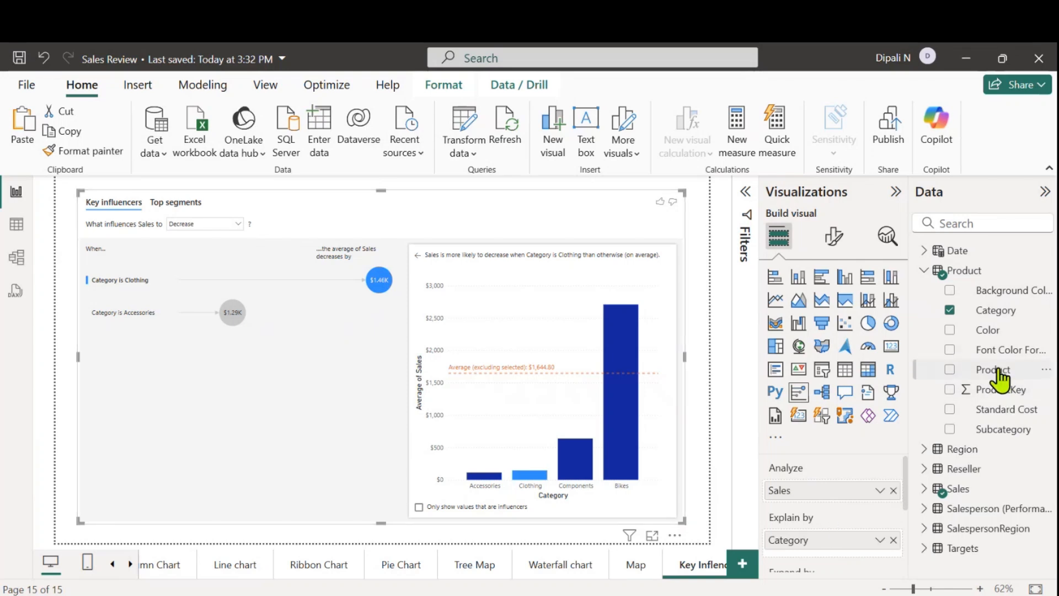
Add Product to the Explain by fields and set the analysis to what makes Sales increase
drag(993, 373, 853, 562)
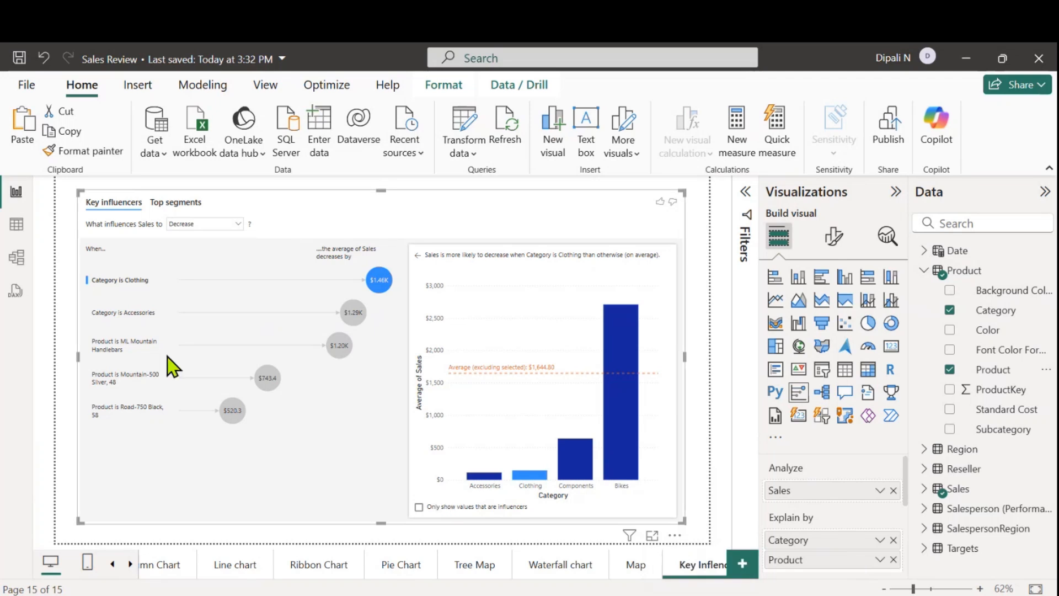
click(240, 226)
click(188, 245)
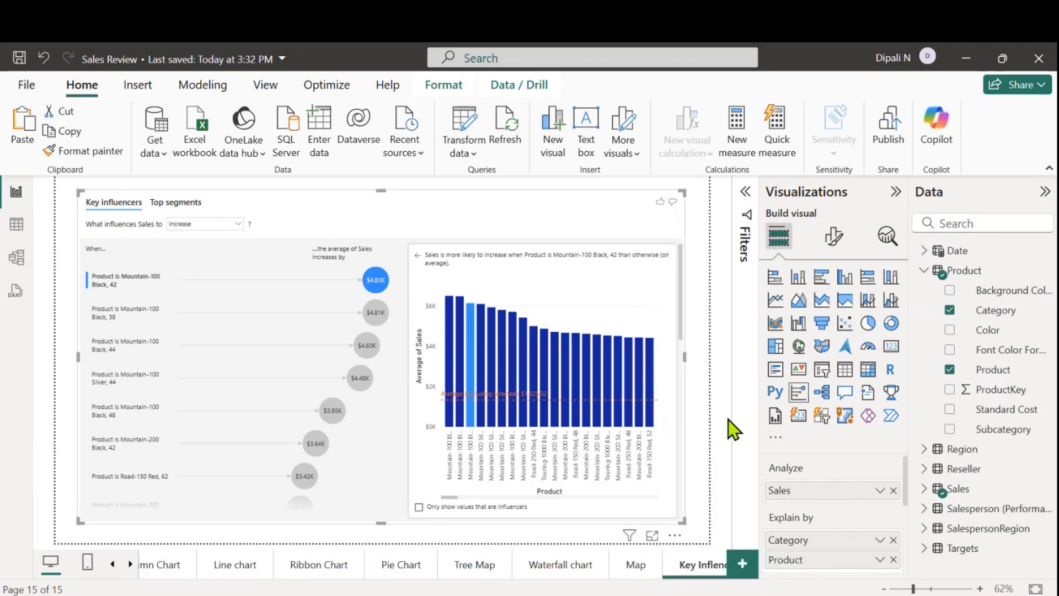
Add a new report page and insert a decomposition tree enlarged to cover nearly the whole page
click(741, 570)
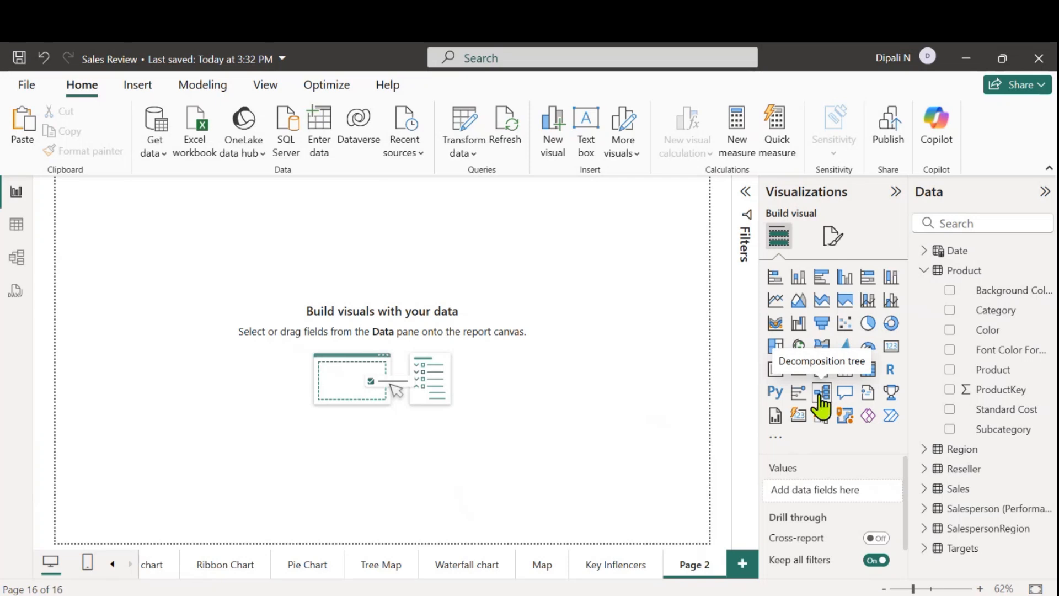
click(821, 406)
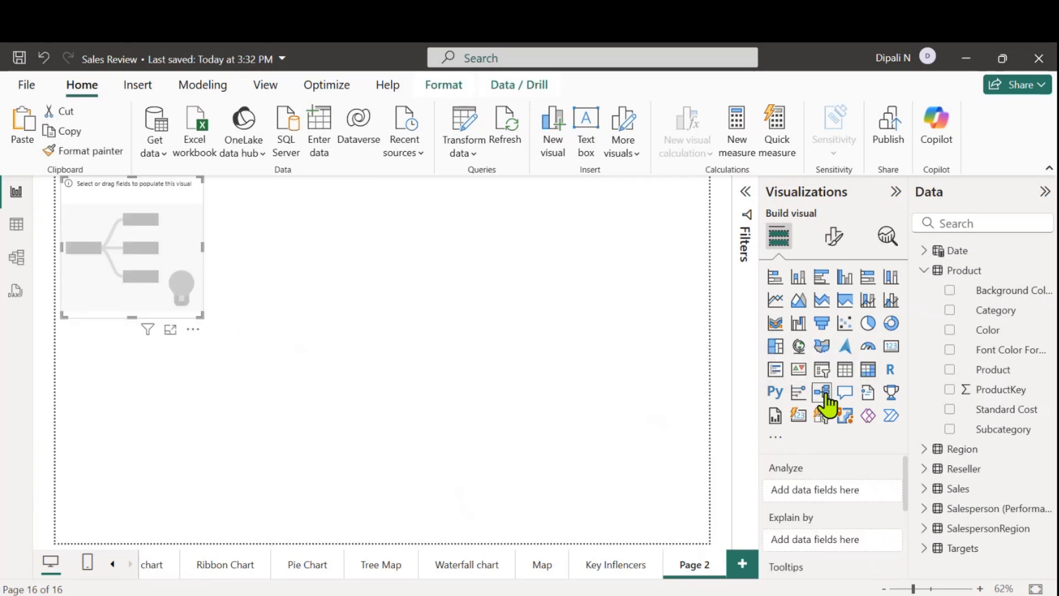
drag(167, 244, 180, 256)
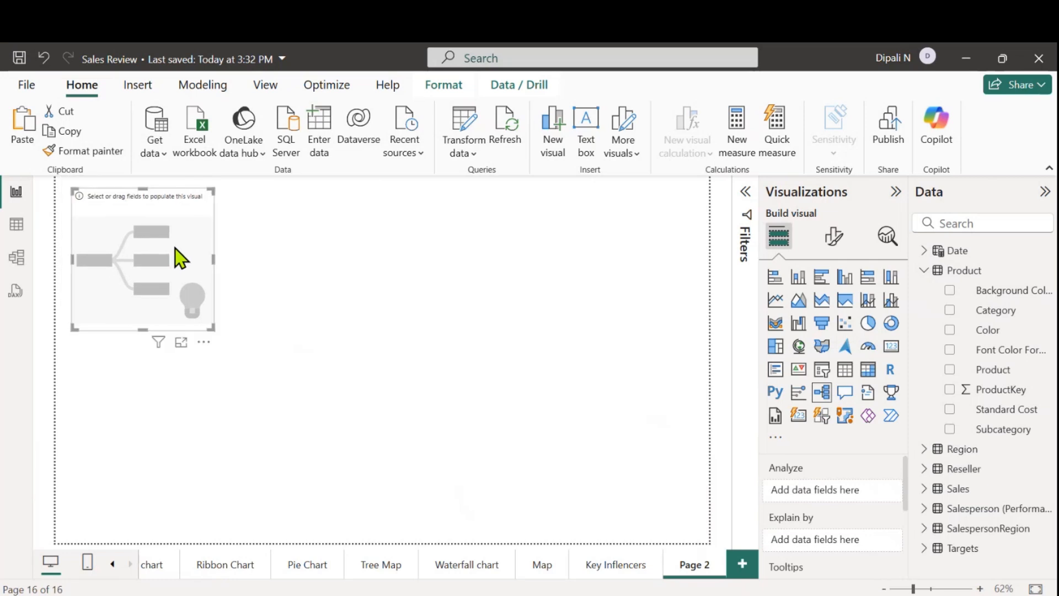
drag(212, 328, 691, 524)
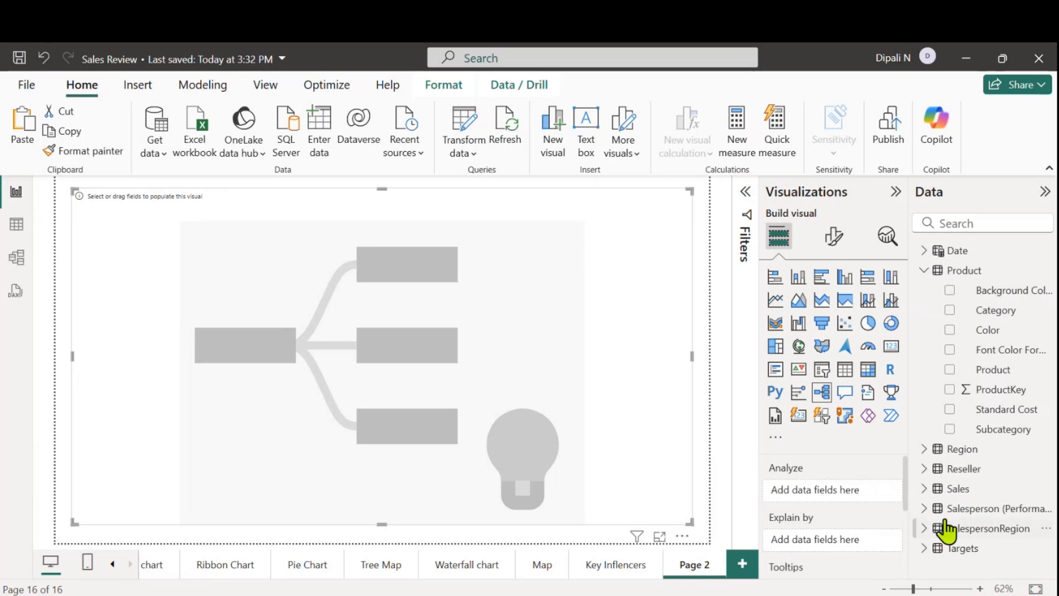
Assign Sales from the Sales table to the decomposition tree's Analyze field
click(924, 490)
scroll(969, 508, down, 3)
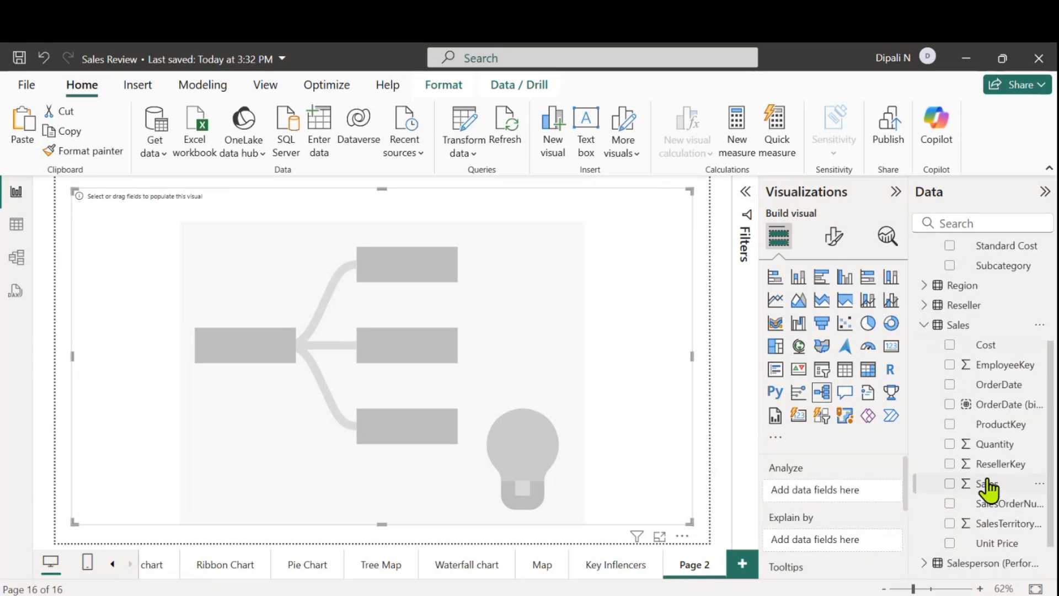
drag(987, 486, 836, 491)
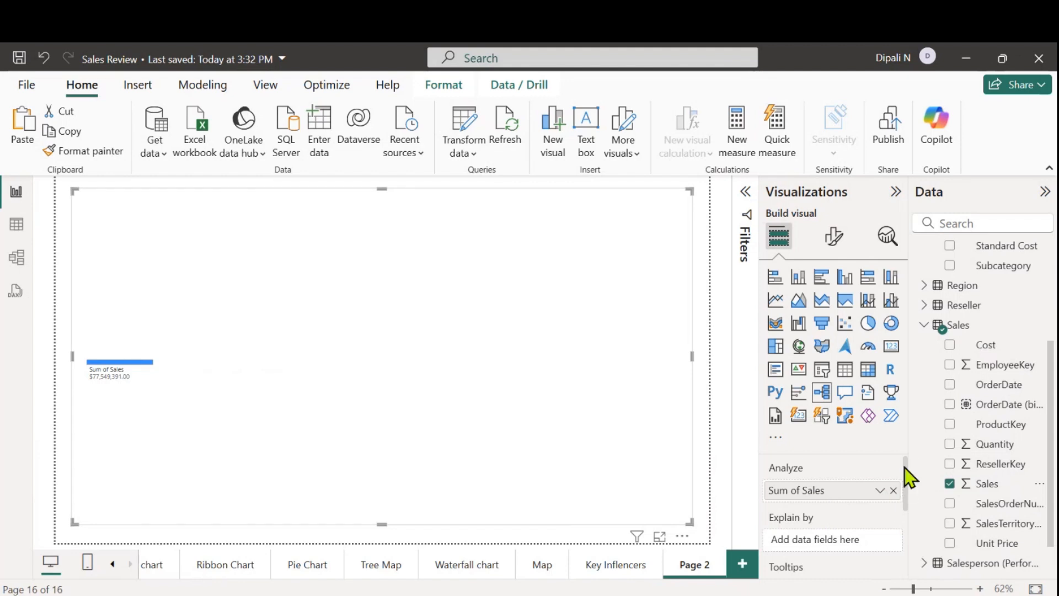
Add Country from the Region table, and Category and Product from the Product table, to the tree's Explain by fields
drag(905, 468, 906, 480)
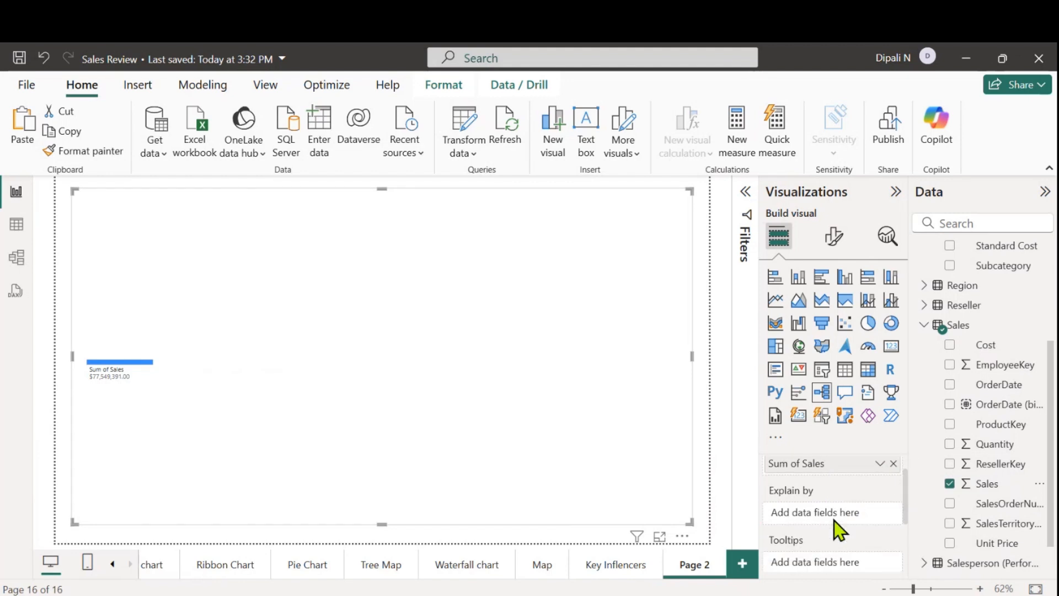
click(925, 328)
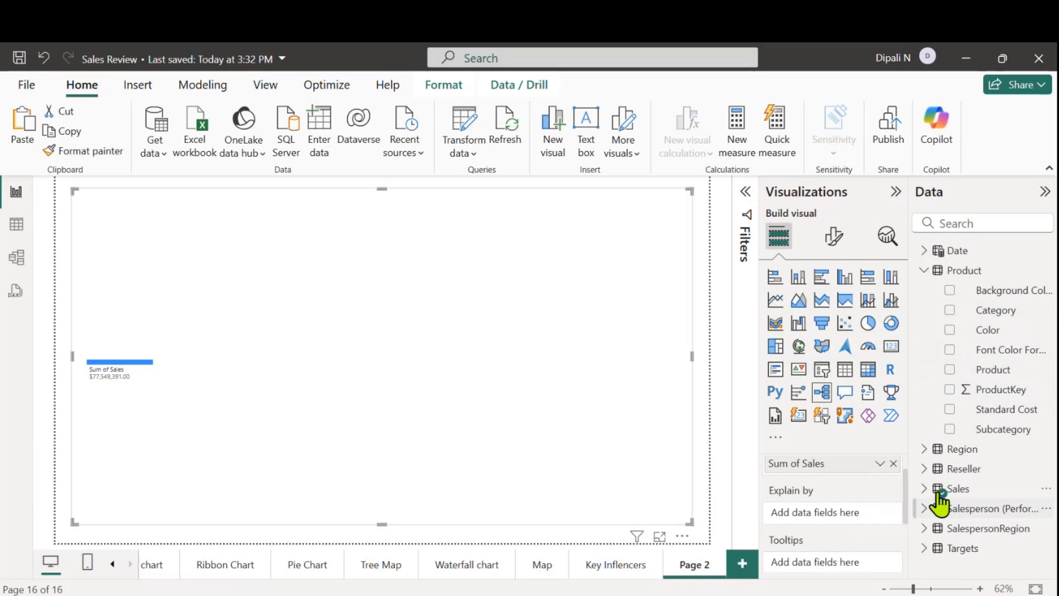
click(925, 448)
scroll(975, 480, down, 1)
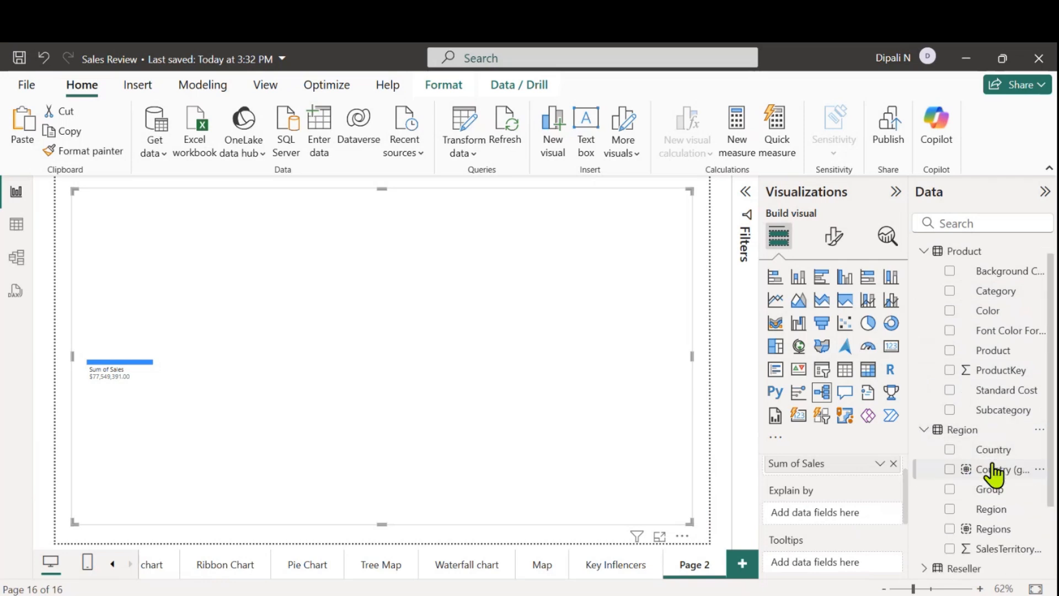
drag(991, 450, 846, 524)
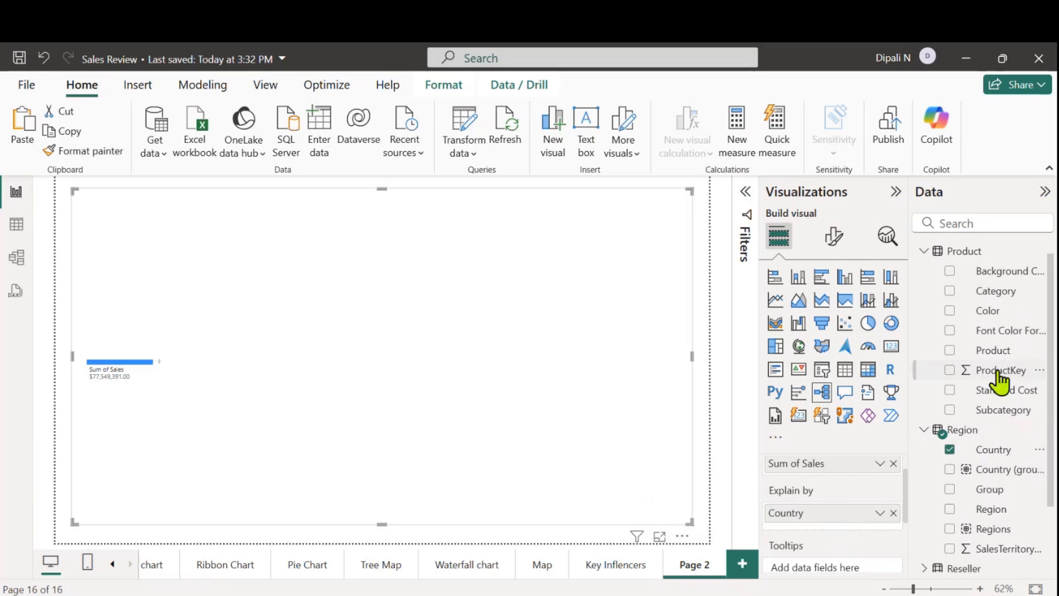
drag(1000, 294, 852, 538)
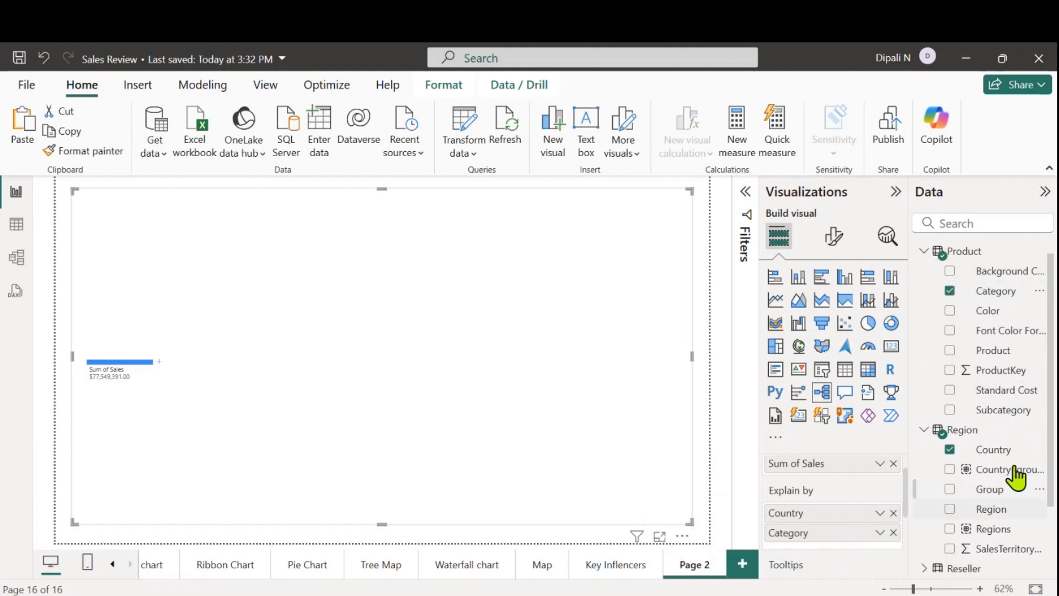
drag(1008, 353, 862, 555)
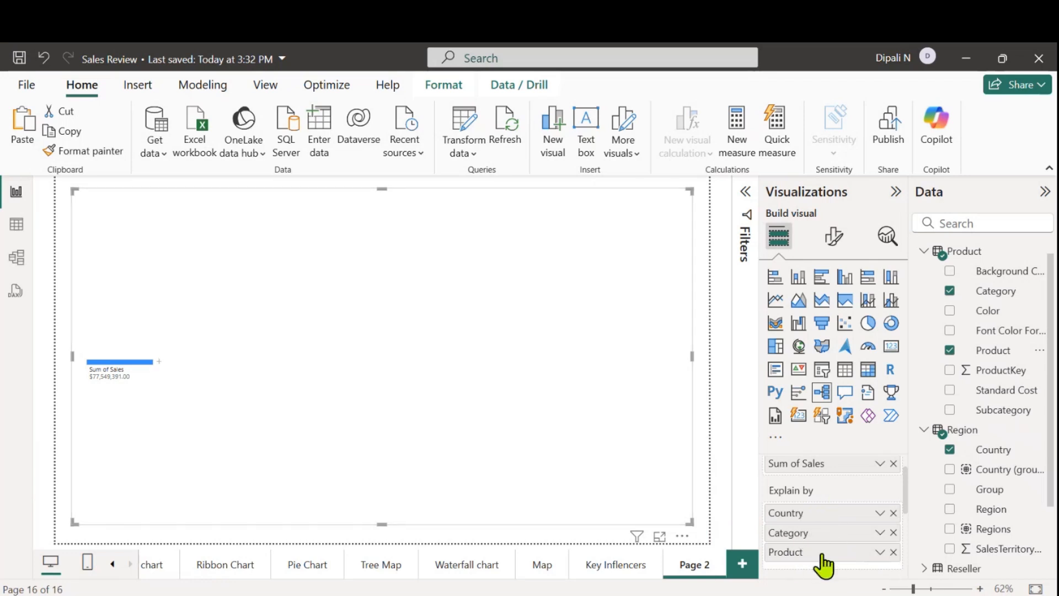
Try splitting the Sum of Sales node by High value, and remove the added Category level
click(160, 362)
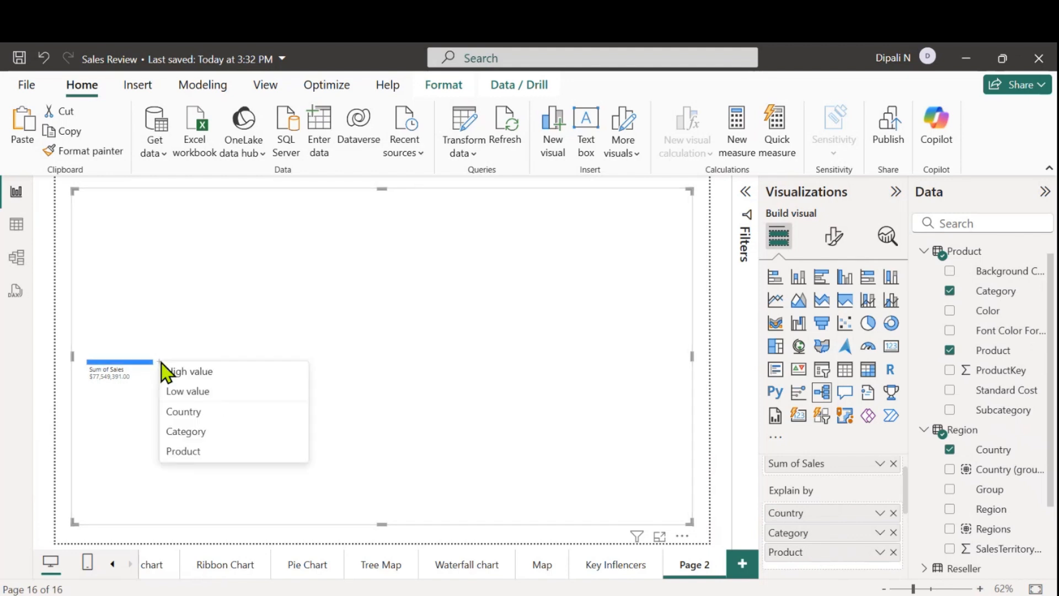
click(188, 375)
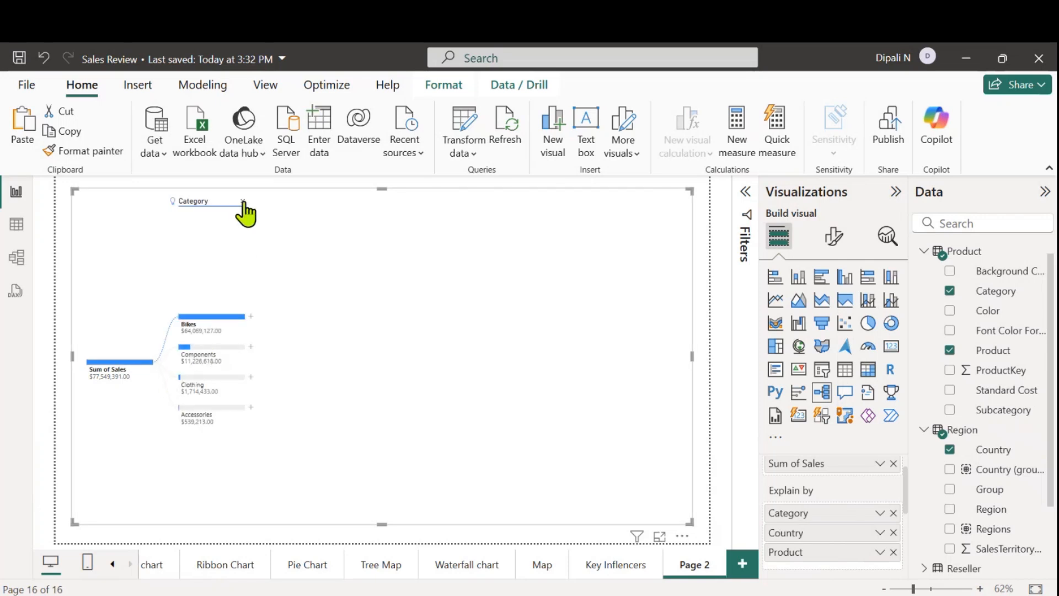
click(243, 201)
Expand the Sum of Sales node by Country, and the United States node by Category
click(159, 362)
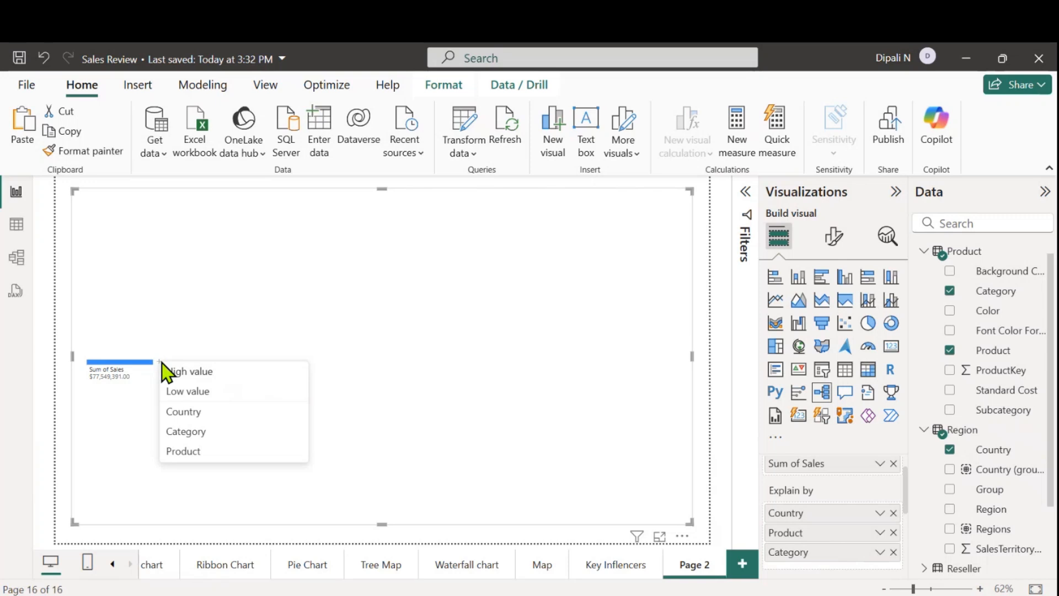
click(186, 412)
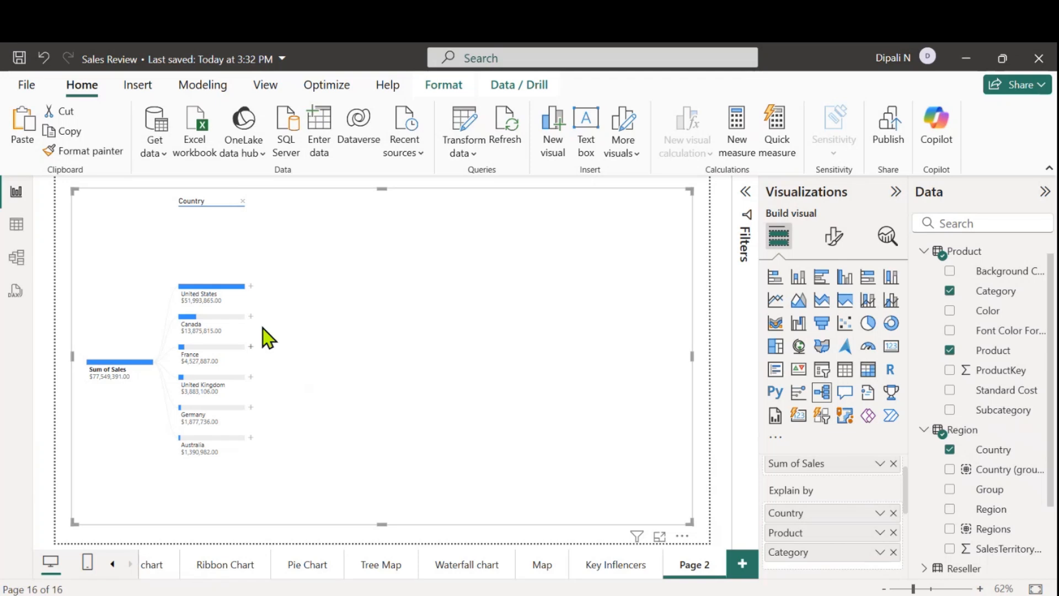
click(250, 287)
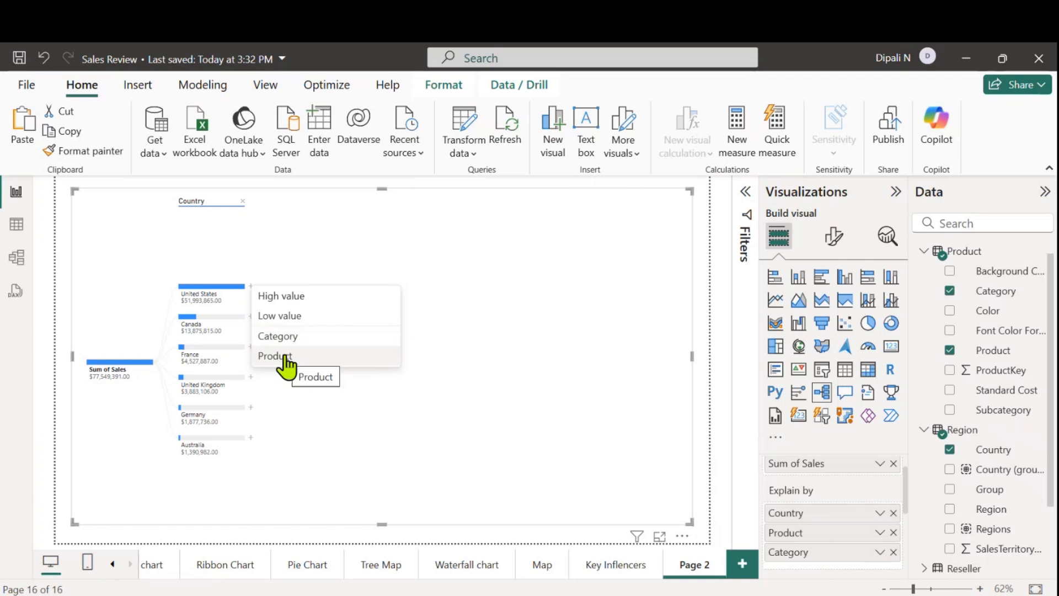
click(280, 336)
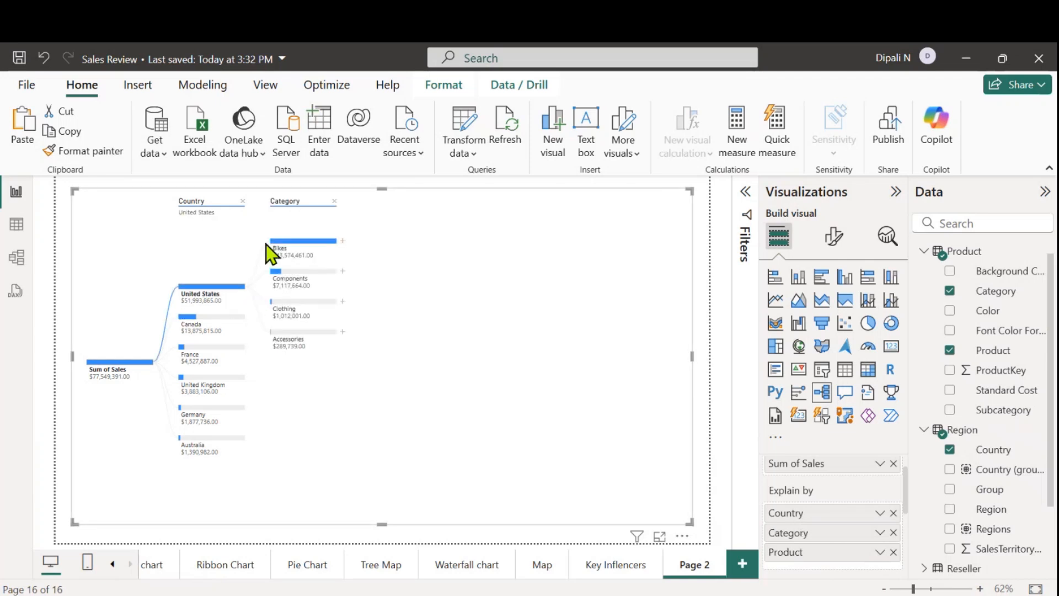
Expand the Bikes node under United States by Product
mouse_move(297, 242)
mouse_move(222, 302)
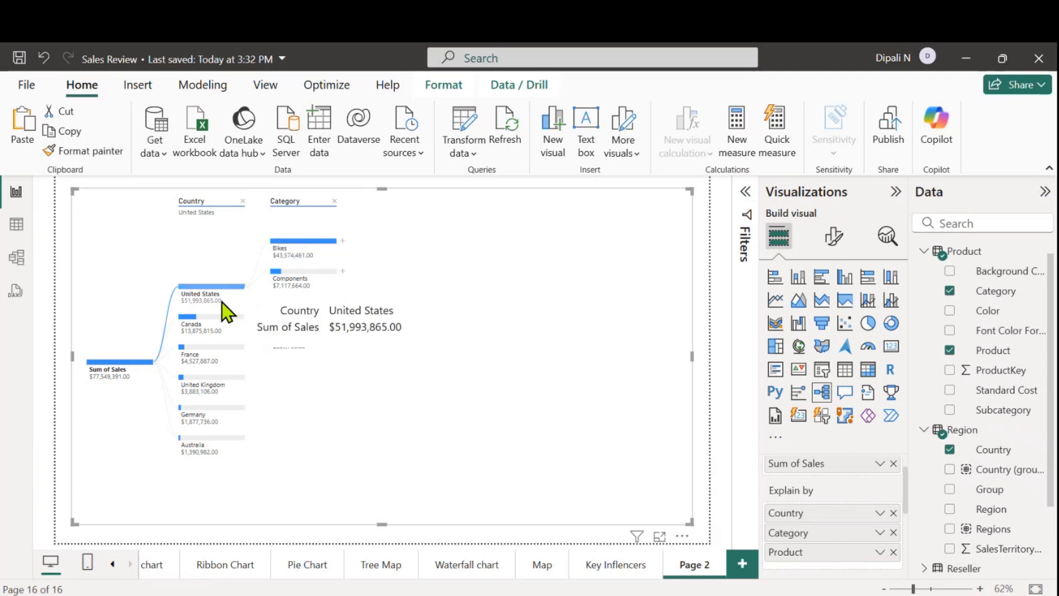
click(343, 242)
click(366, 292)
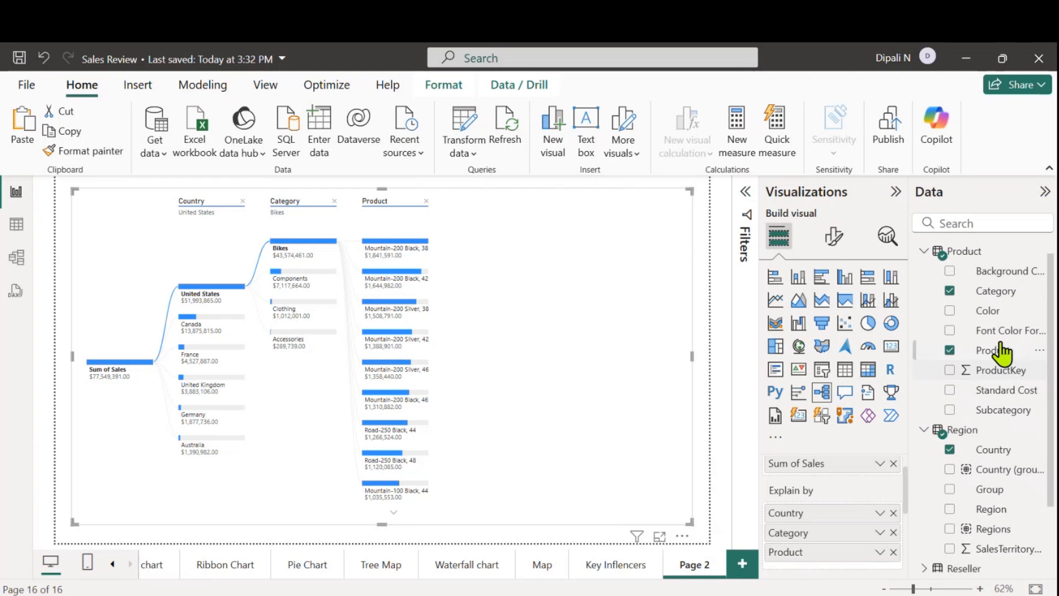
Add the Product table's Color to the Explain by fields and expand the Mountain-200 Black, 38 node by Color
drag(990, 318, 853, 560)
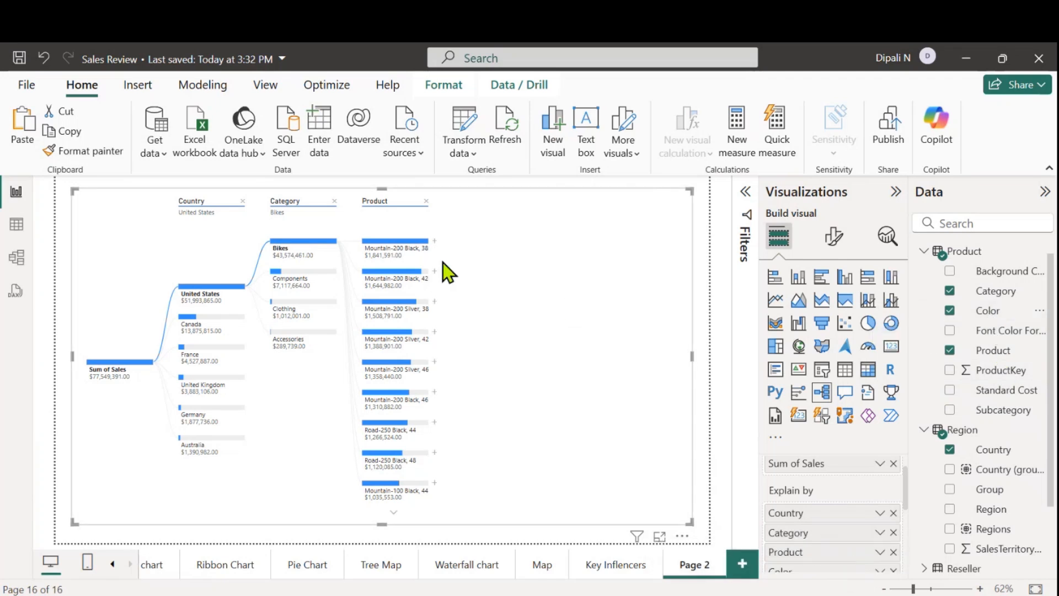
click(434, 241)
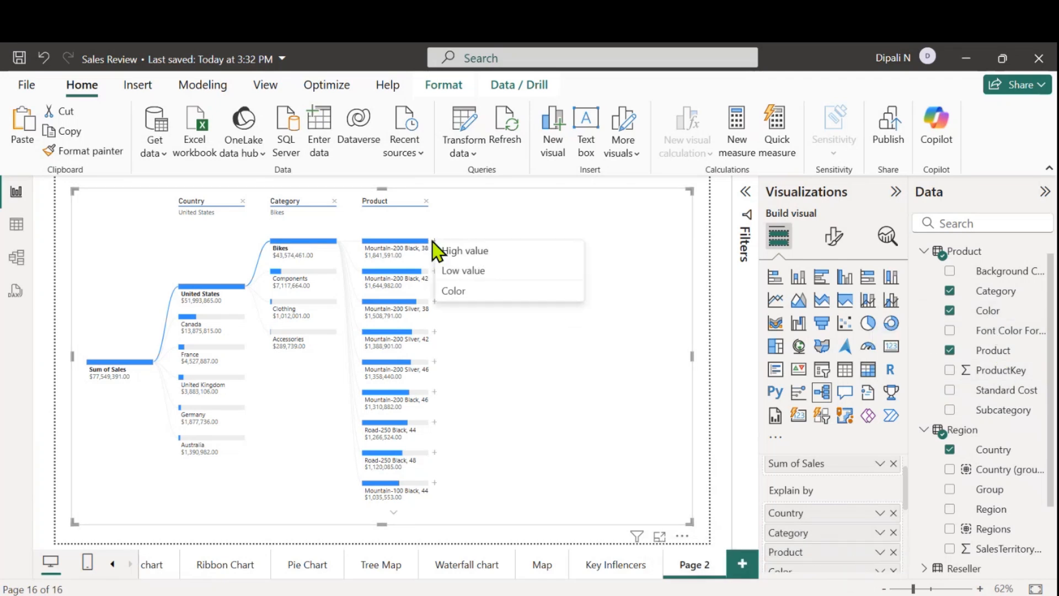
click(446, 294)
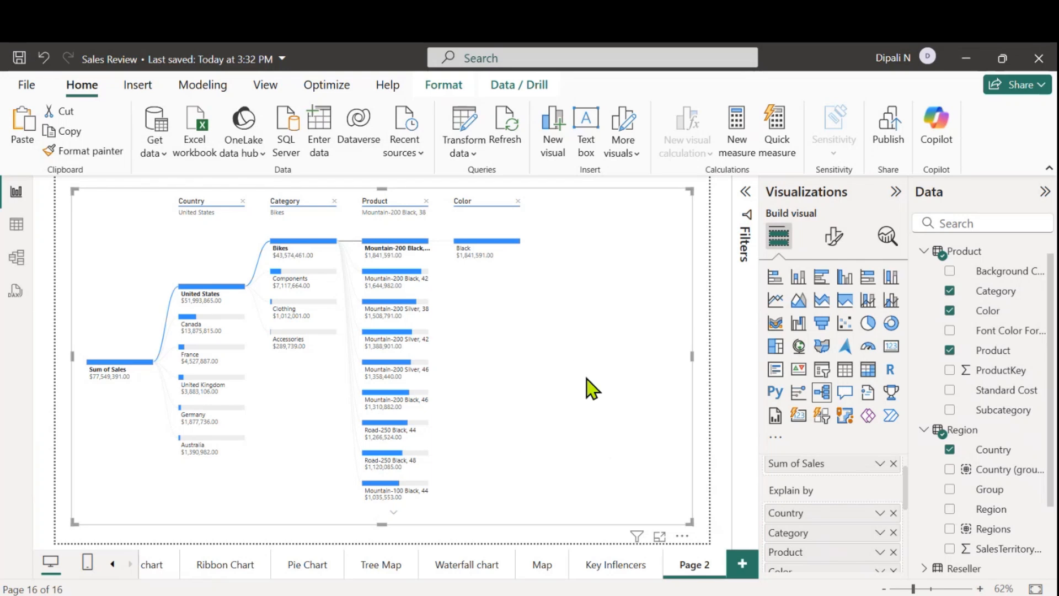
Rename the decomposition tree's report page from Page 2 to Decomposition Tree
double_click(689, 565)
text(Pa)
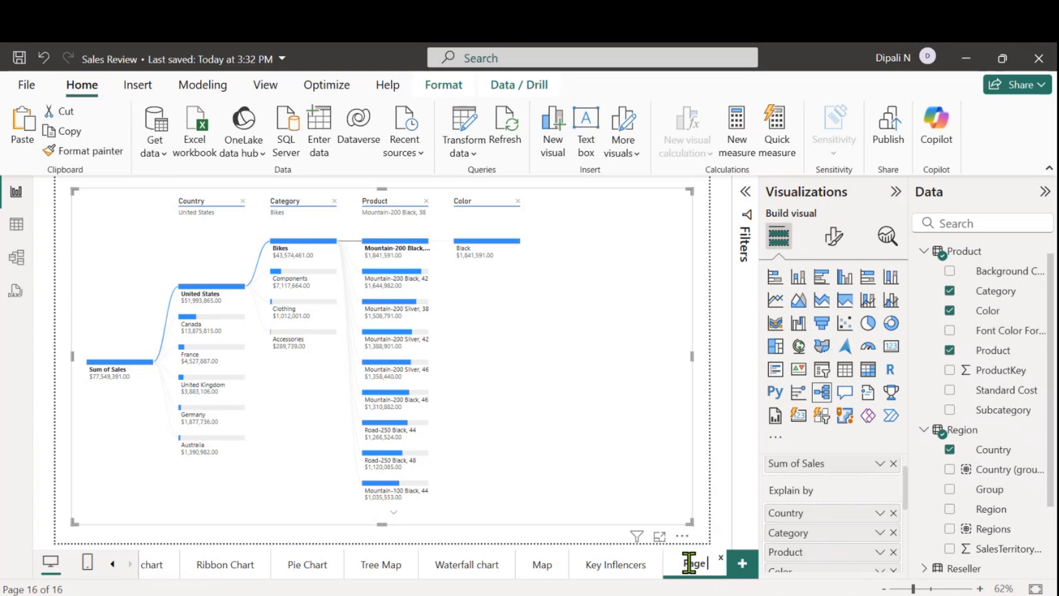
key(BackSpace)
key(BackSpace)
text(Decomposiit)
key(BackSpace)
key(BackSpace)
text(tion Tress)
key(BackSpace)
key(BackSpace)
text(e)
key(Return)
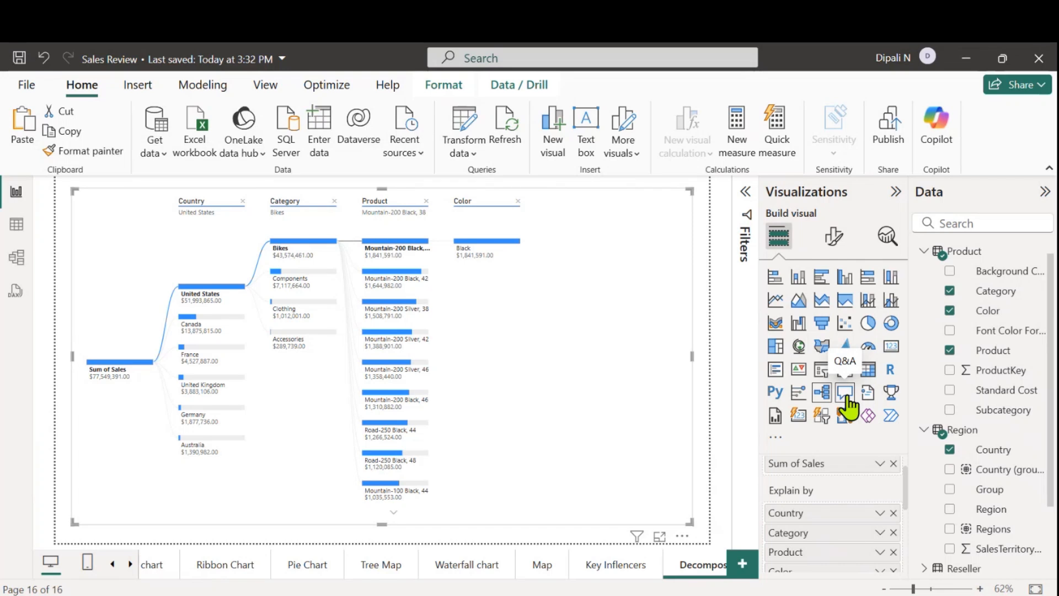
Add a new report page and insert a Q&A visual enlarged to cover nearly the whole page
click(743, 564)
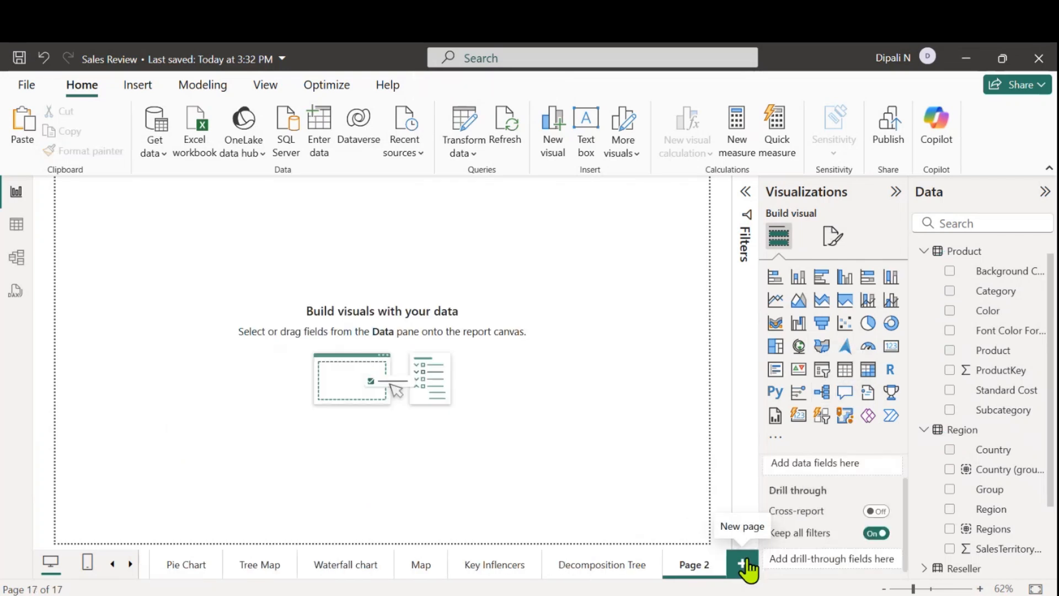
click(844, 394)
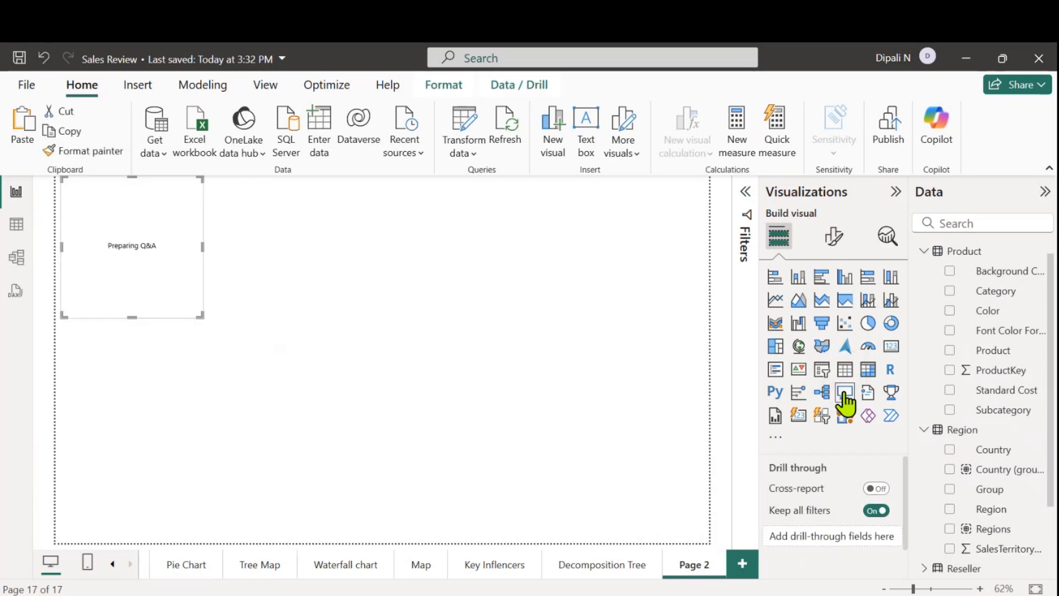
drag(195, 244, 205, 265)
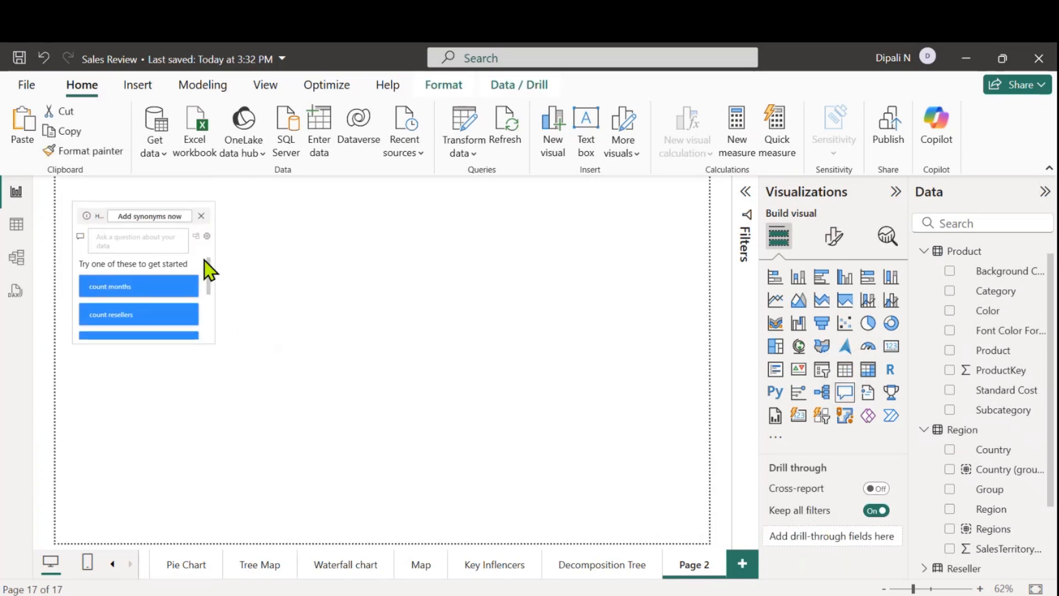
drag(213, 341, 688, 527)
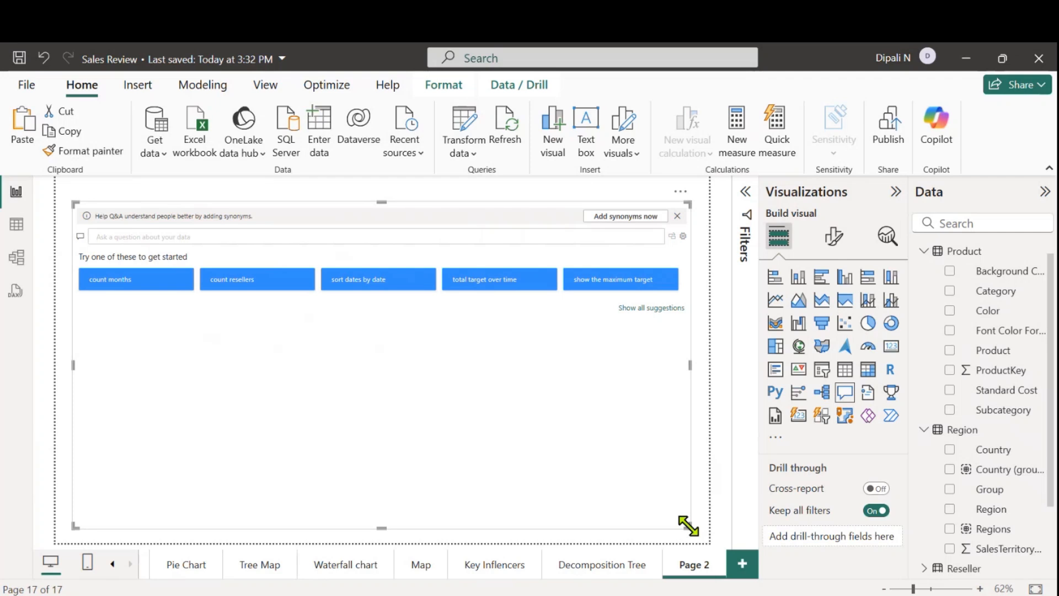
Ask the Q&A visual "show me the sales by country"
click(132, 236)
text(sho)
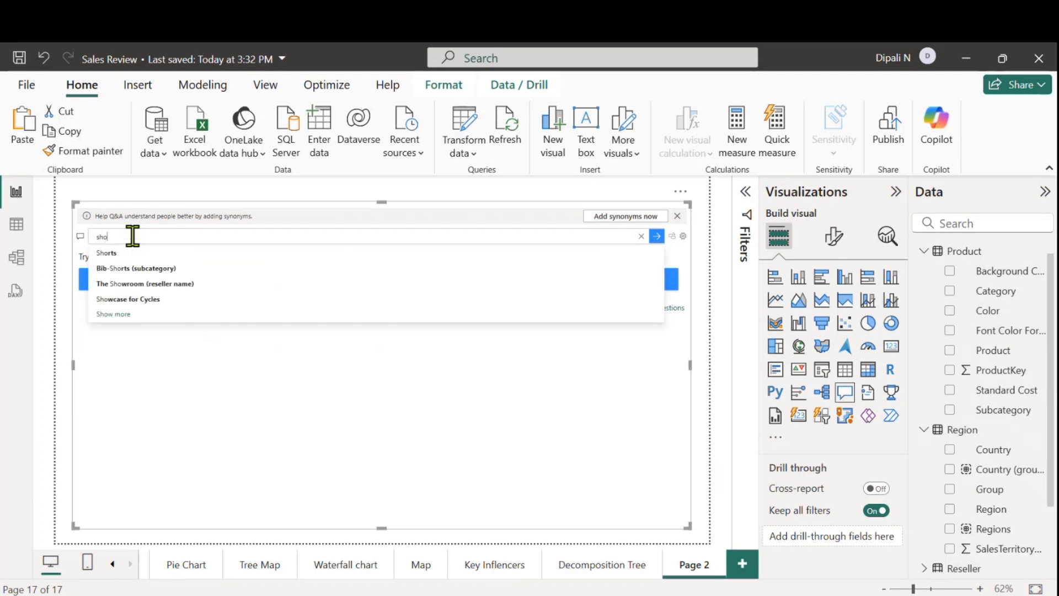
text(w me the sal)
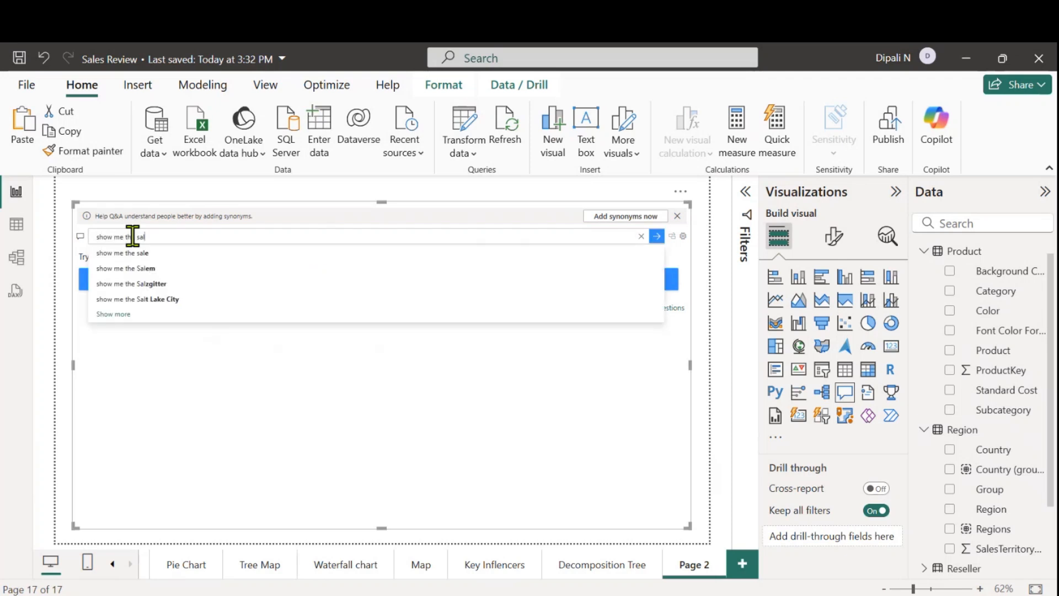
text(es by )
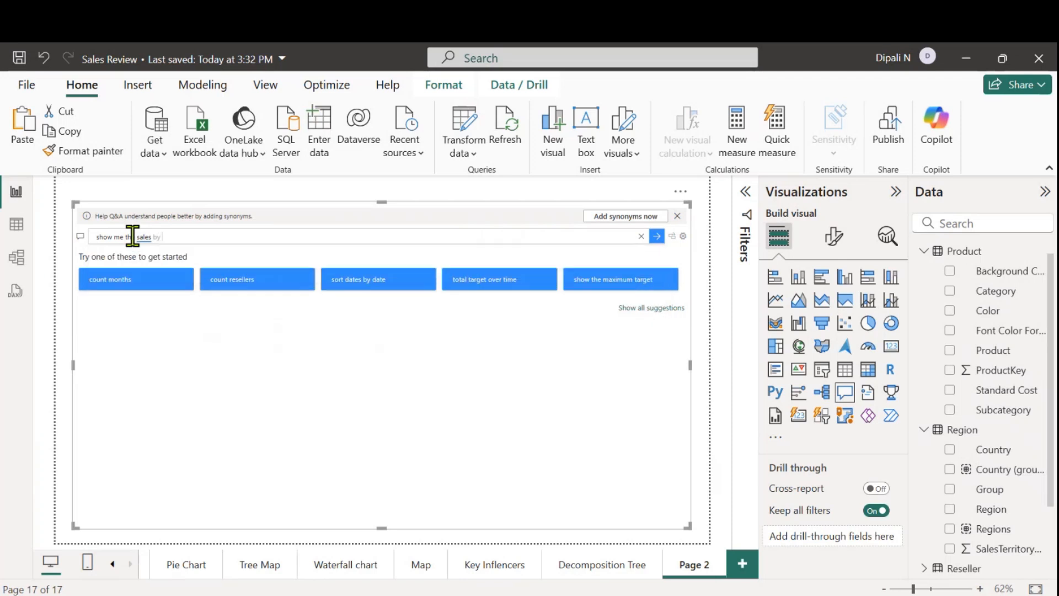
text(country)
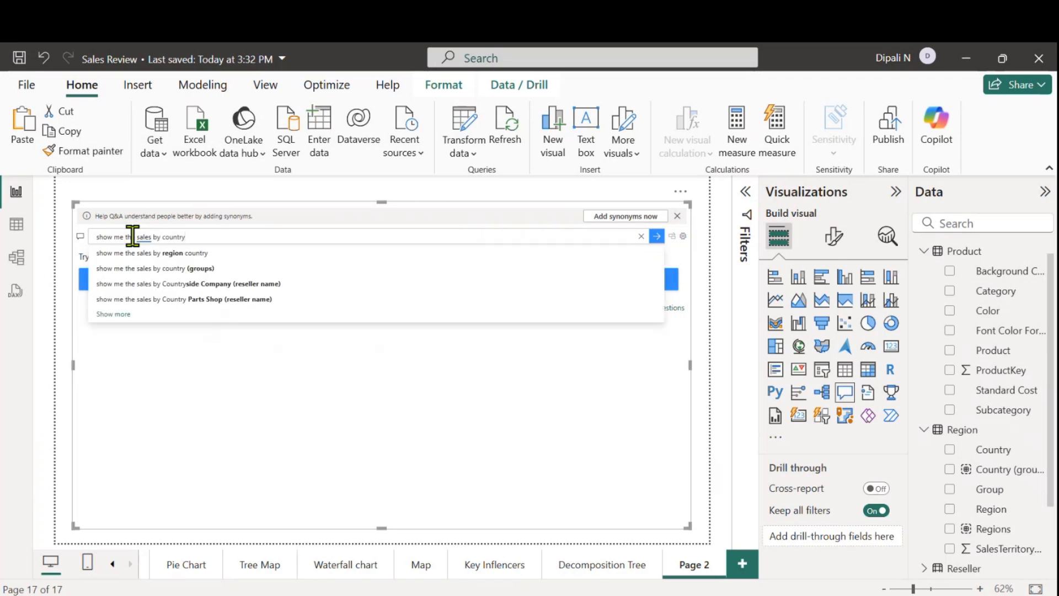
key(Return)
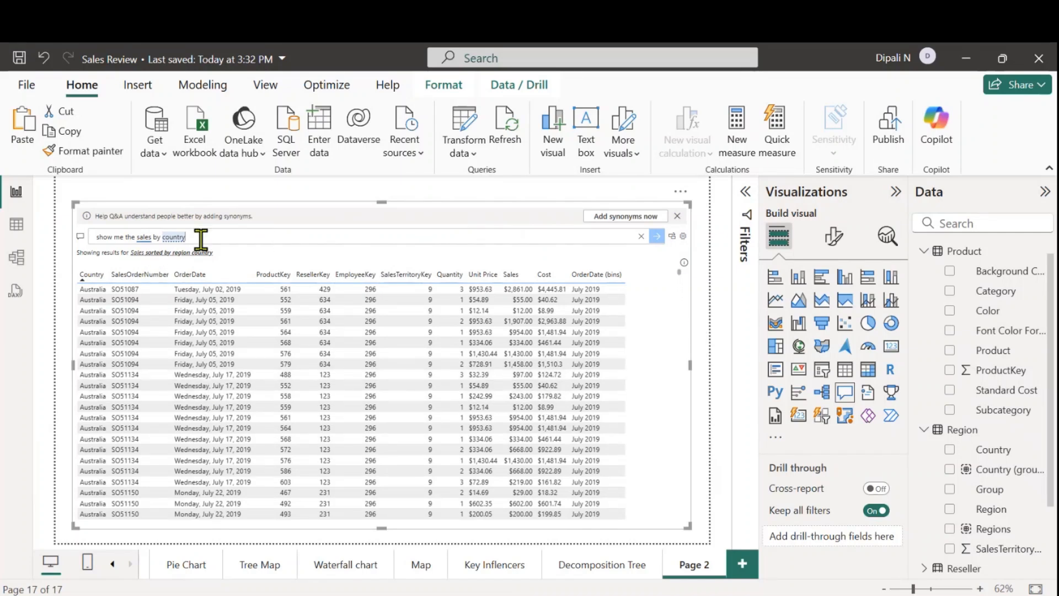
Change the Q&A question to "show me the sales by region" and run it
key(BackSpace)
key(BackSpace)
key(BackSpace)
key(BackSpace)
key(BackSpace)
key(BackSpace)
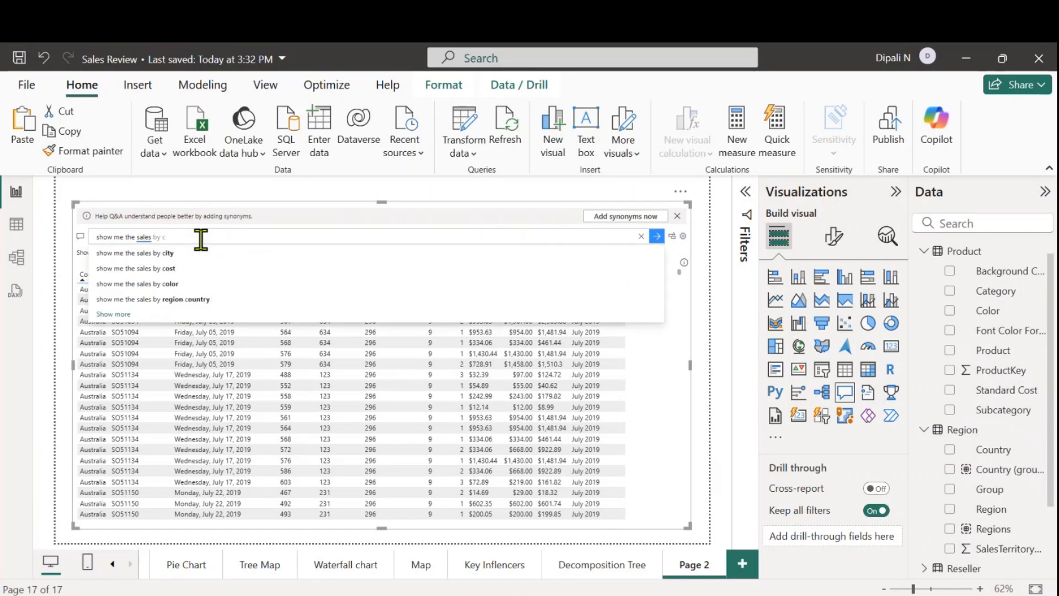
key(BackSpace)
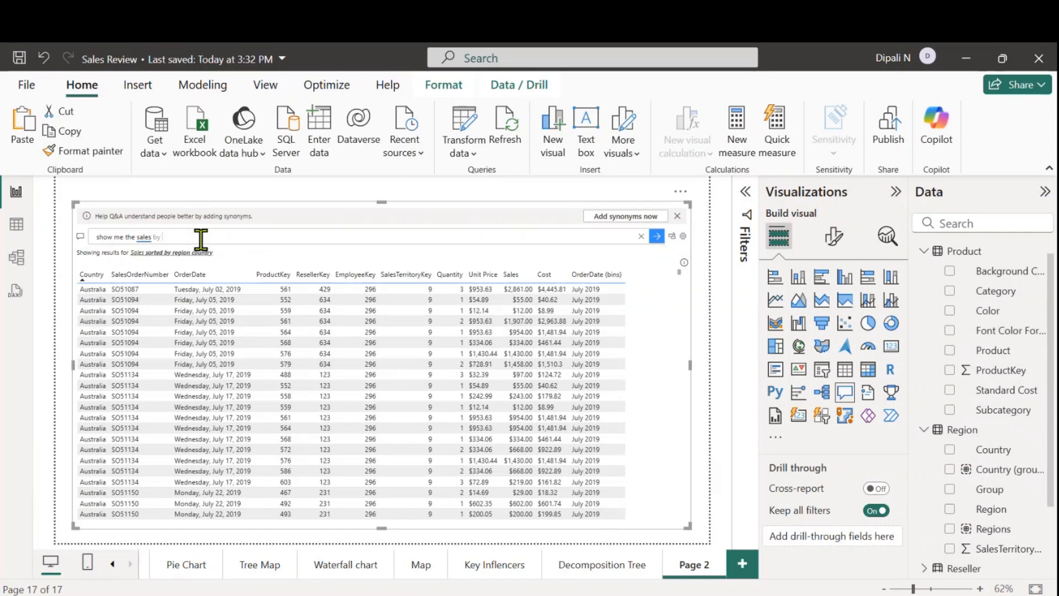
text(region)
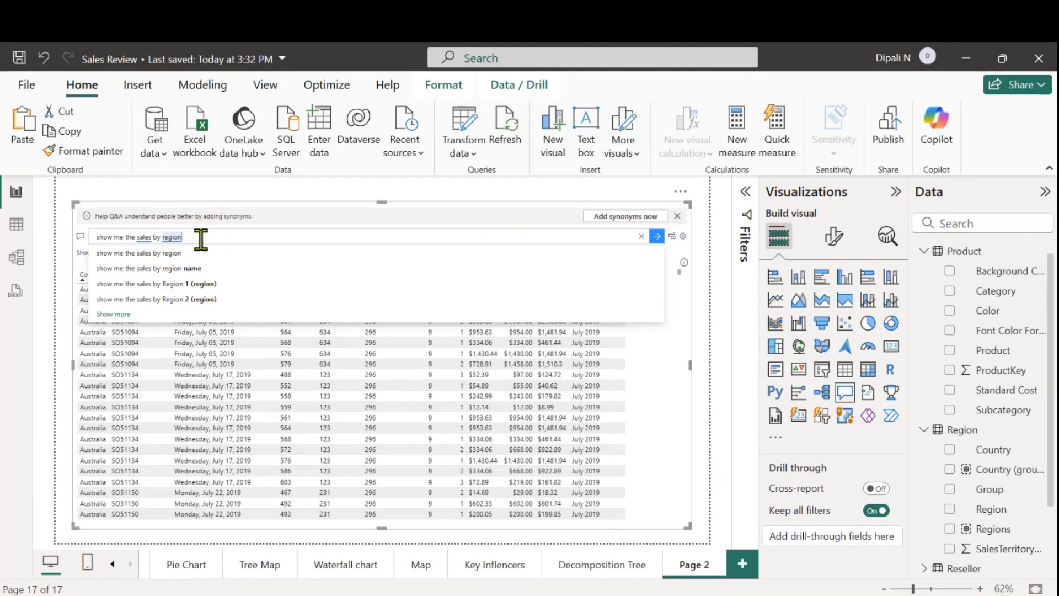
key(Return)
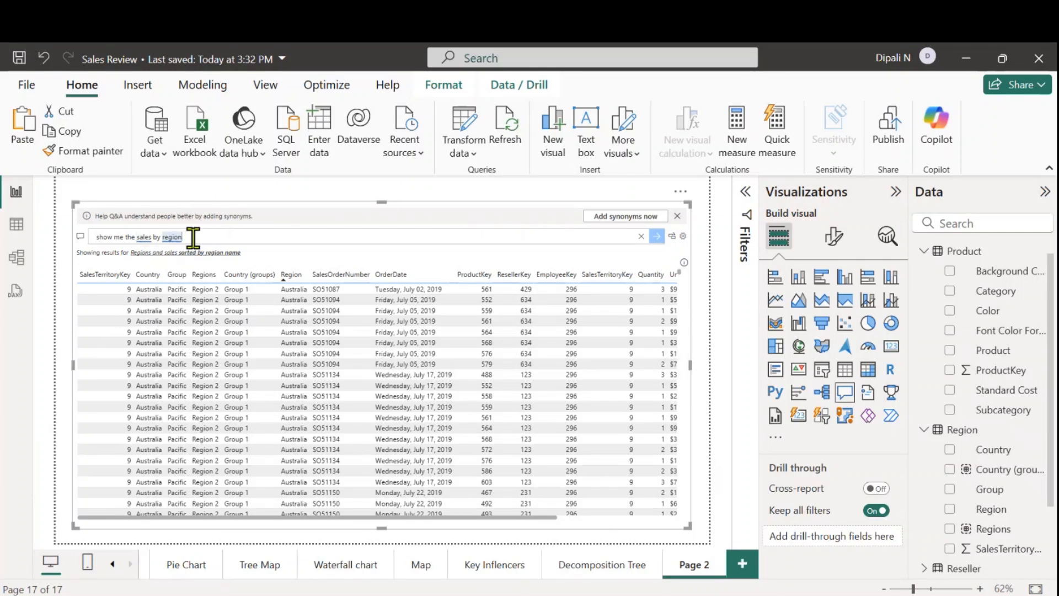
Replace the whole Q&A question with "sales by category" and run it
key(BackSpace)
key(BackSpace)
key(BackSpace)
key(BackSpace)
key(BackSpace)
key(BackSpace)
key(BackSpace)
key(BackSpace)
key(BackSpace)
key(BackSpace)
key(BackSpace)
key(BackSpace)
key(BackSpace)
key(BackSpace)
key(BackSpace)
key(BackSpace)
key(BackSpace)
key(BackSpace)
key(BackSpace)
key(BackSpace)
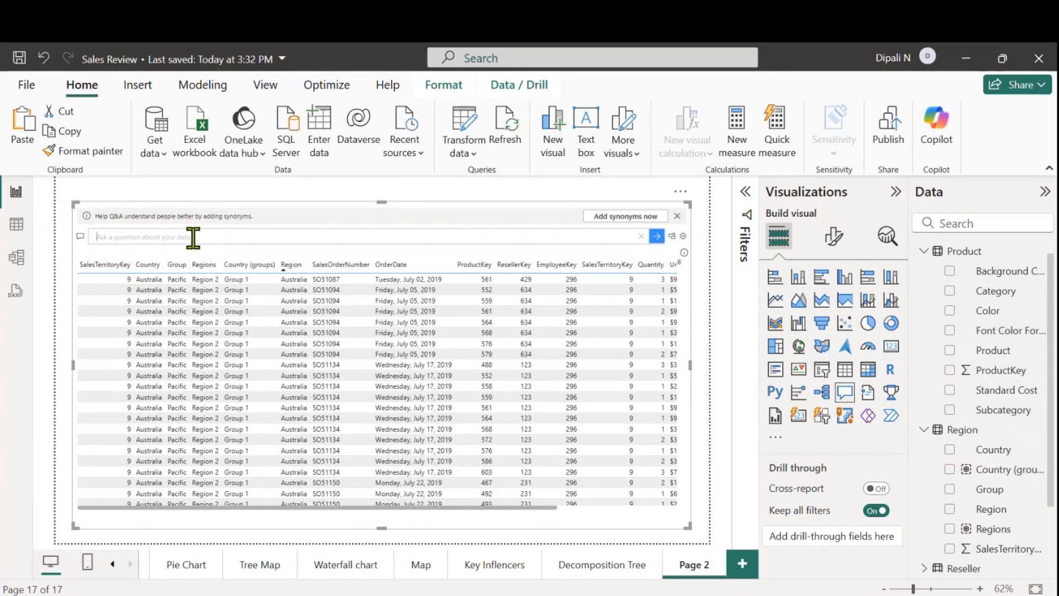
text(sales b)
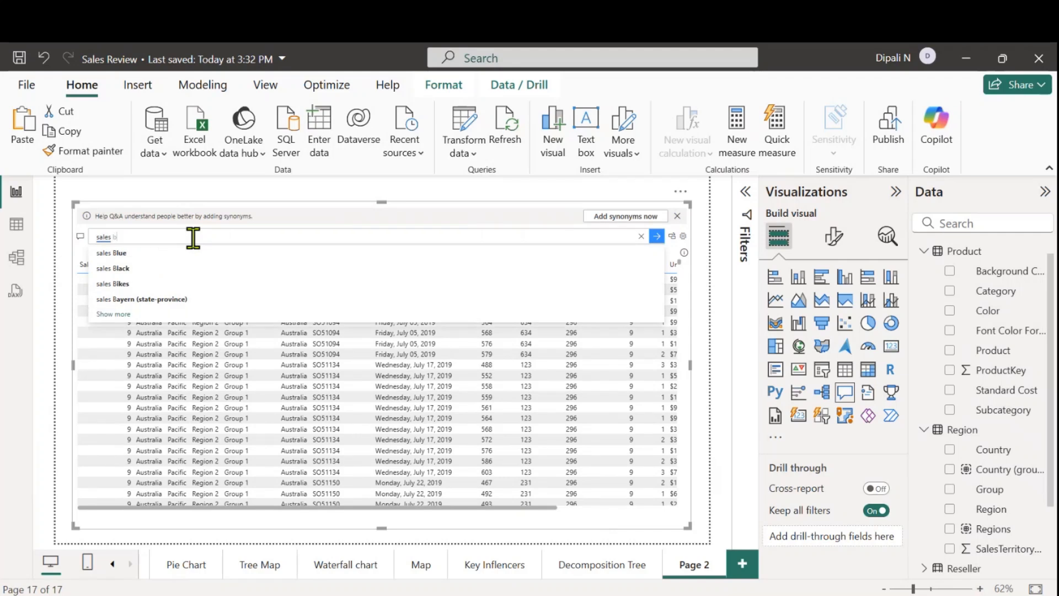
text(y catego)
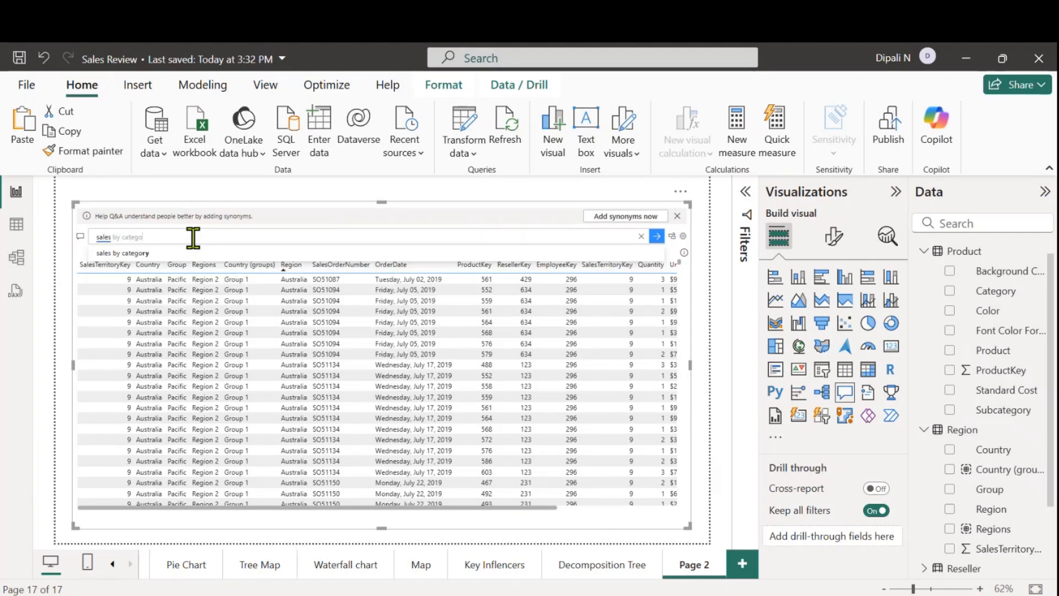
text(ry)
key(Return)
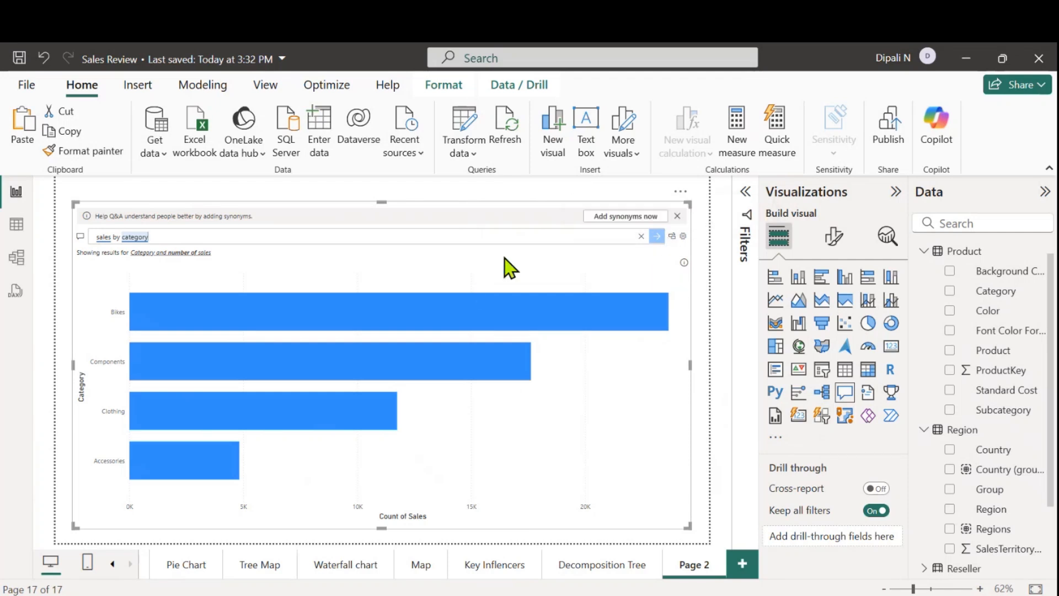
Convert the sales by category result into a standard visual and shrink it to about a third of the page's width
click(671, 239)
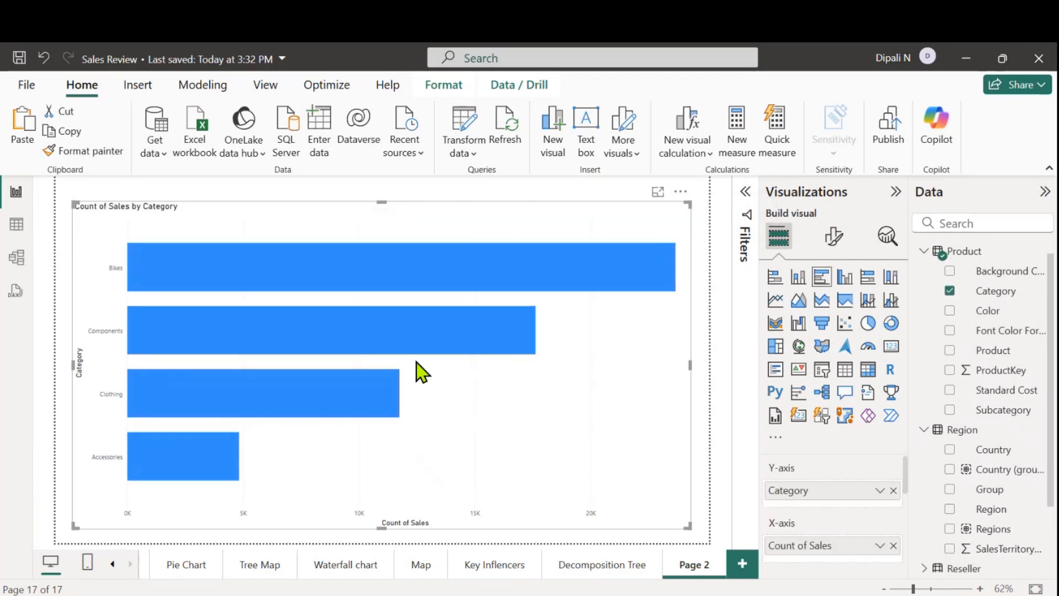
drag(687, 526, 283, 350)
click(614, 453)
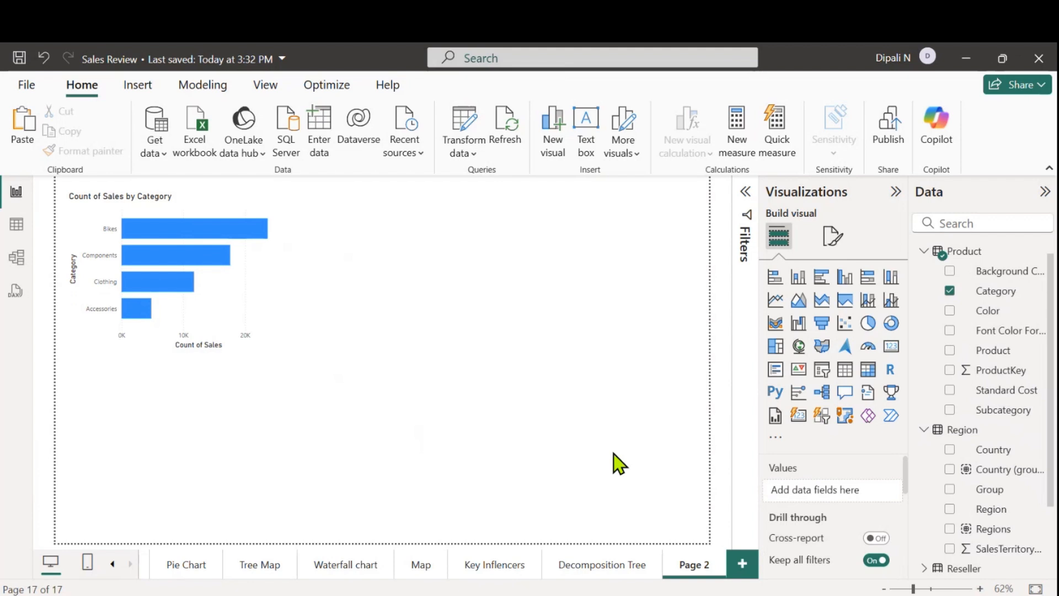
Insert a second Q&A visual beside the category bar chart, enlarge it and ask it "total sales"
click(844, 392)
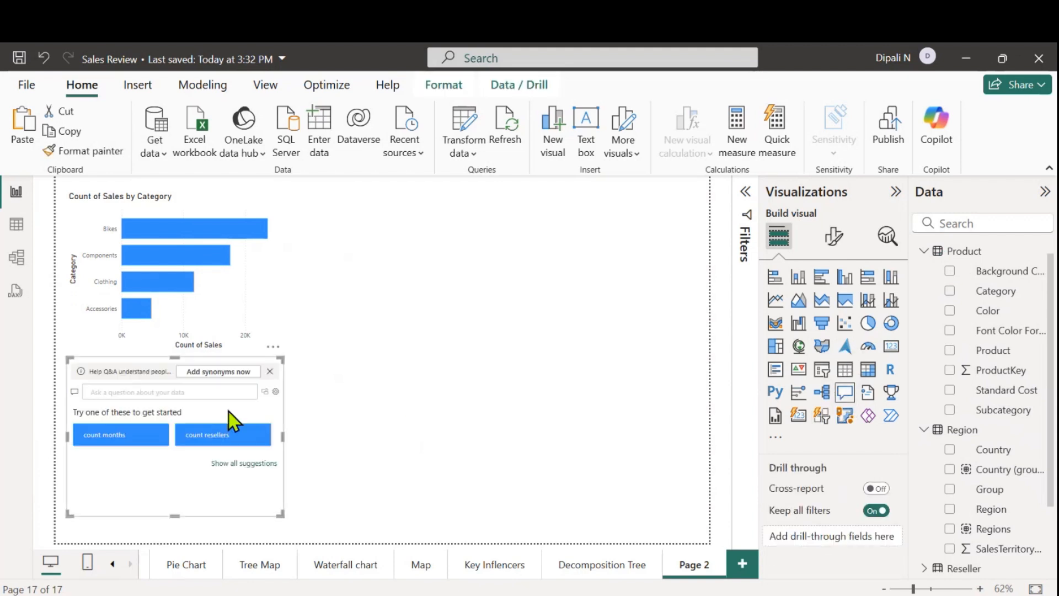
drag(206, 471, 408, 310)
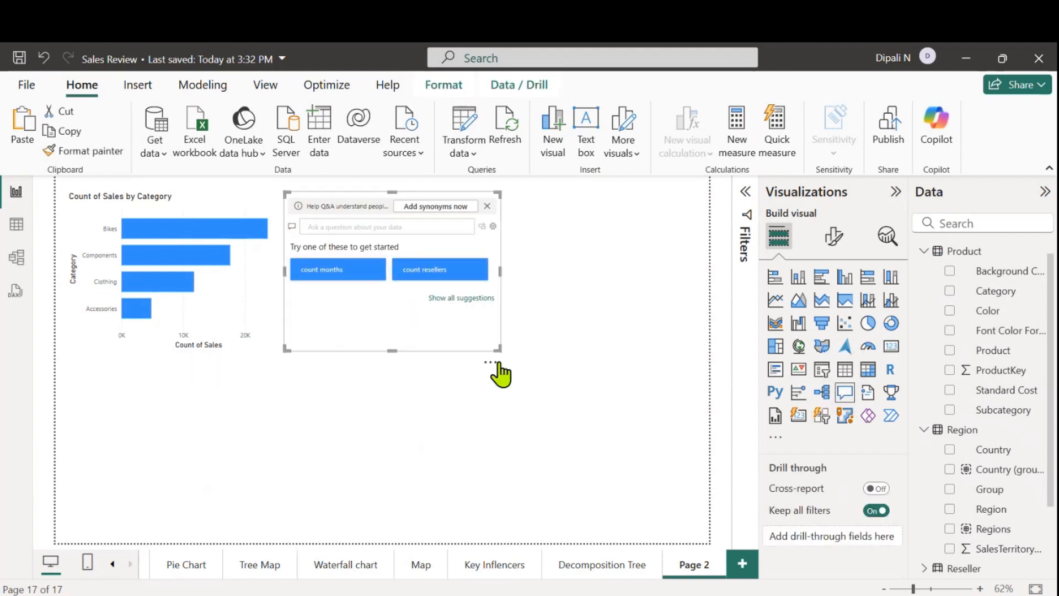
drag(497, 347, 602, 373)
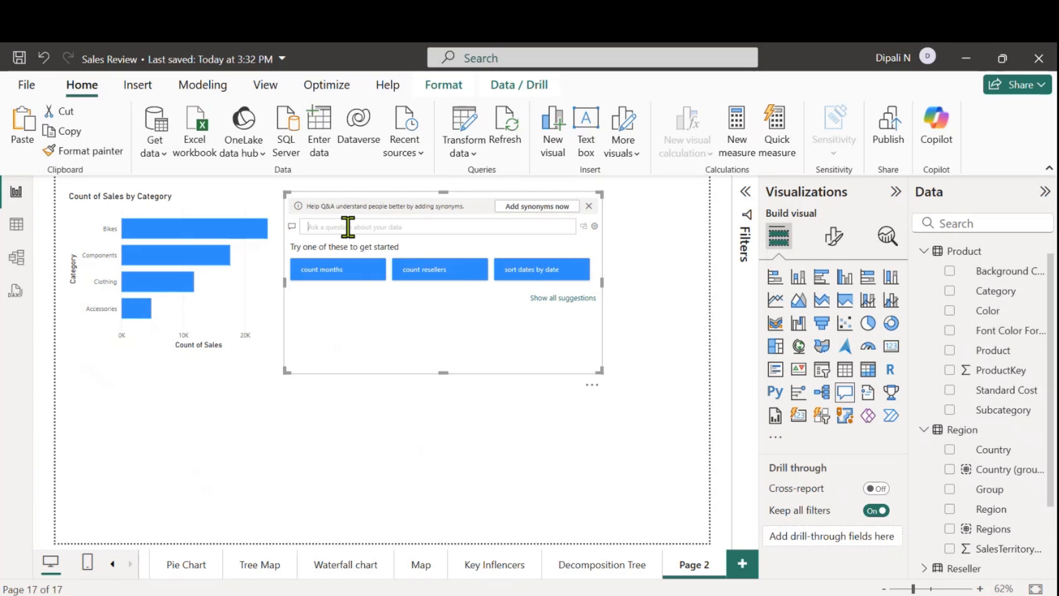
click(348, 226)
text(total)
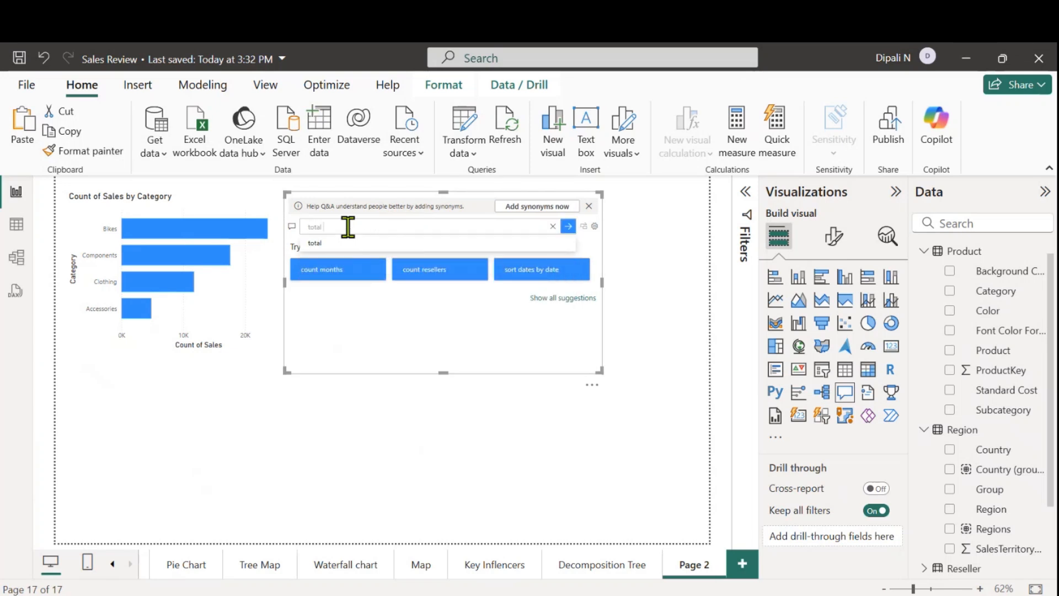
text( sales)
key(Return)
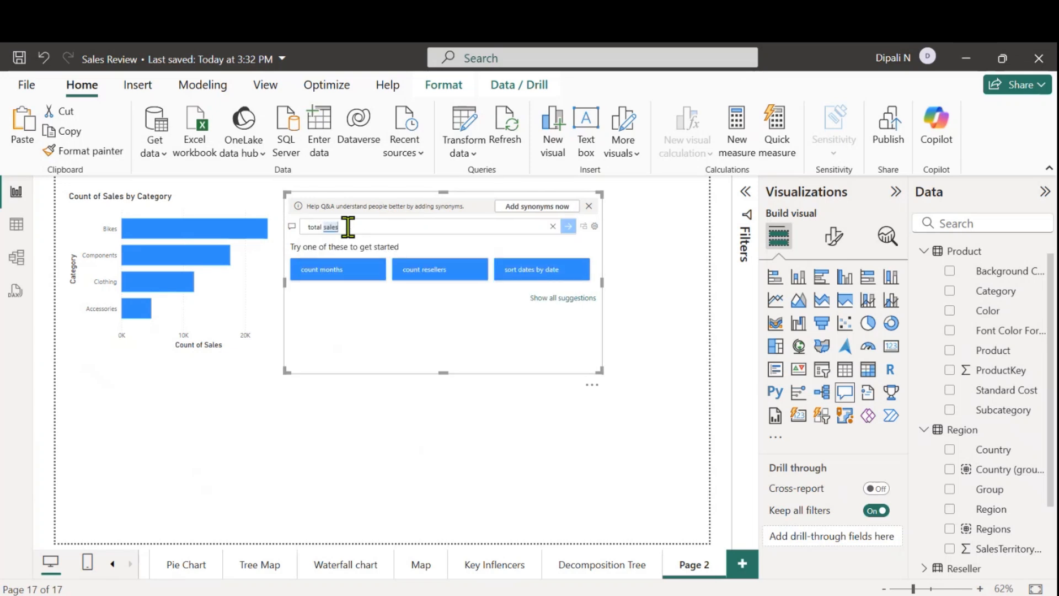
Convert the total sales result into a standard card, shrink it into the page's upper-left corner and place the bar chart beside it
click(584, 226)
drag(600, 371, 430, 247)
drag(150, 247, 575, 334)
drag(385, 208, 174, 209)
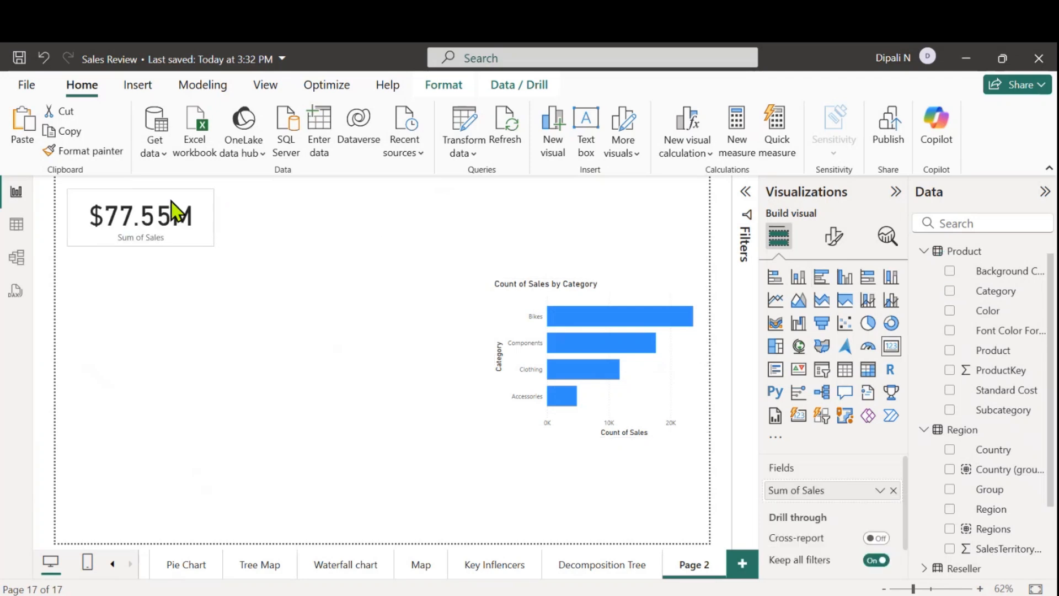
drag(603, 319, 353, 237)
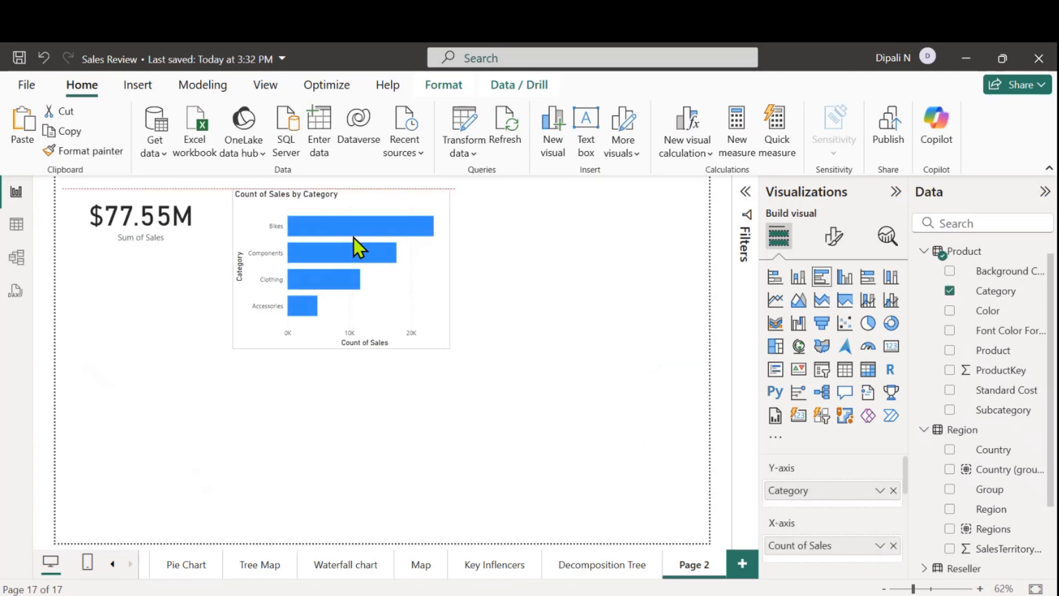
Insert another Q&A visual below the card, enlarge it and activate its question box
click(549, 468)
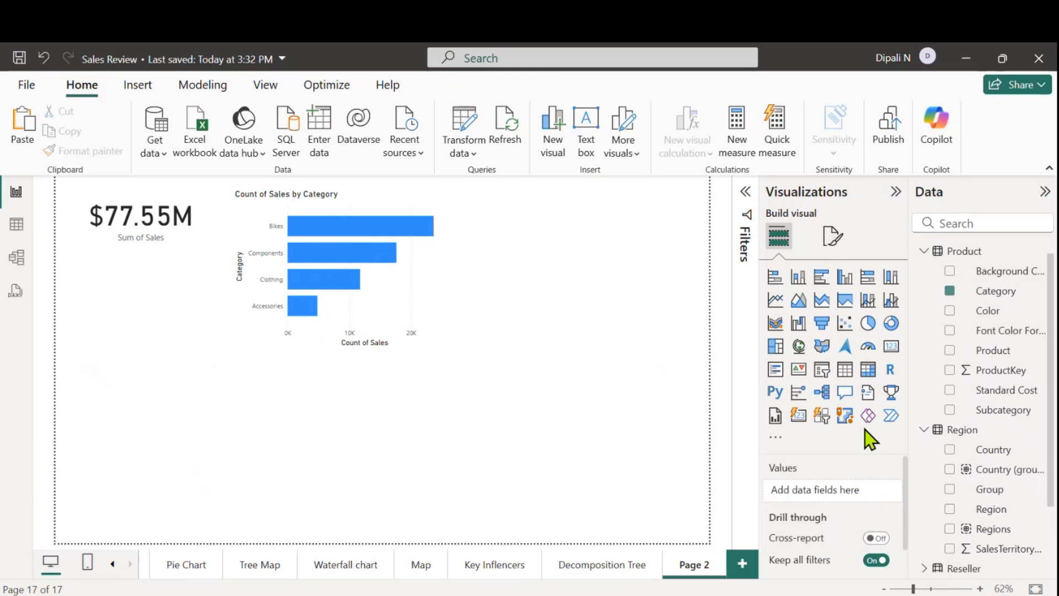
click(844, 392)
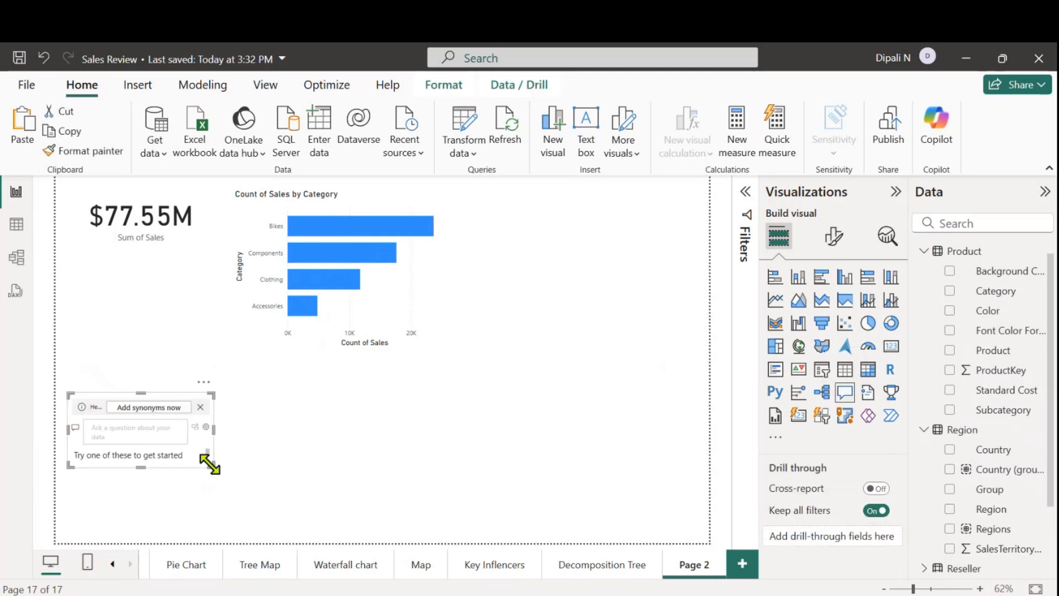
drag(212, 467, 289, 515)
click(114, 428)
text(c)
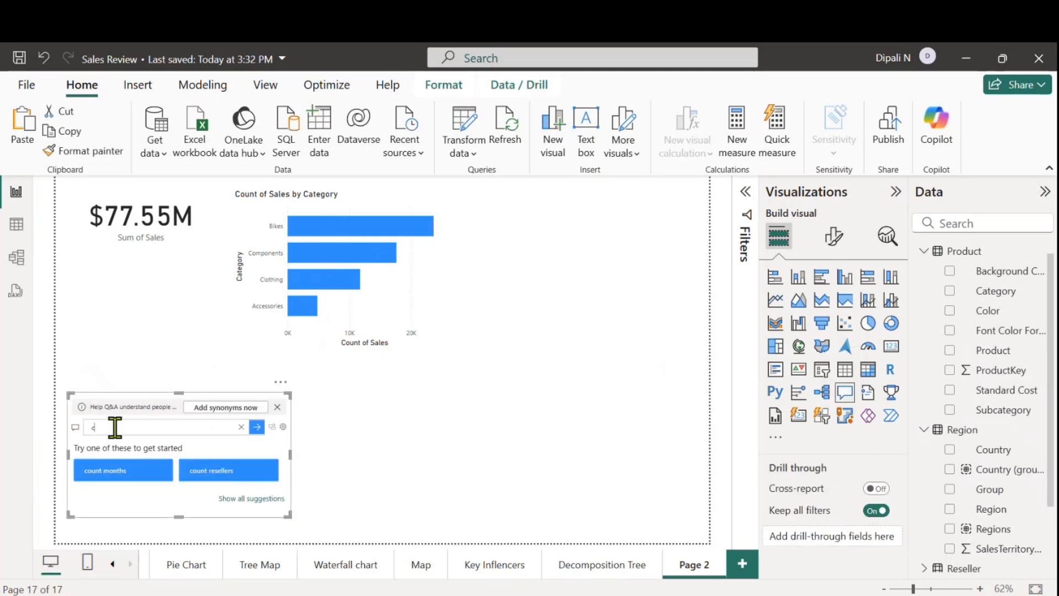
text(ou)
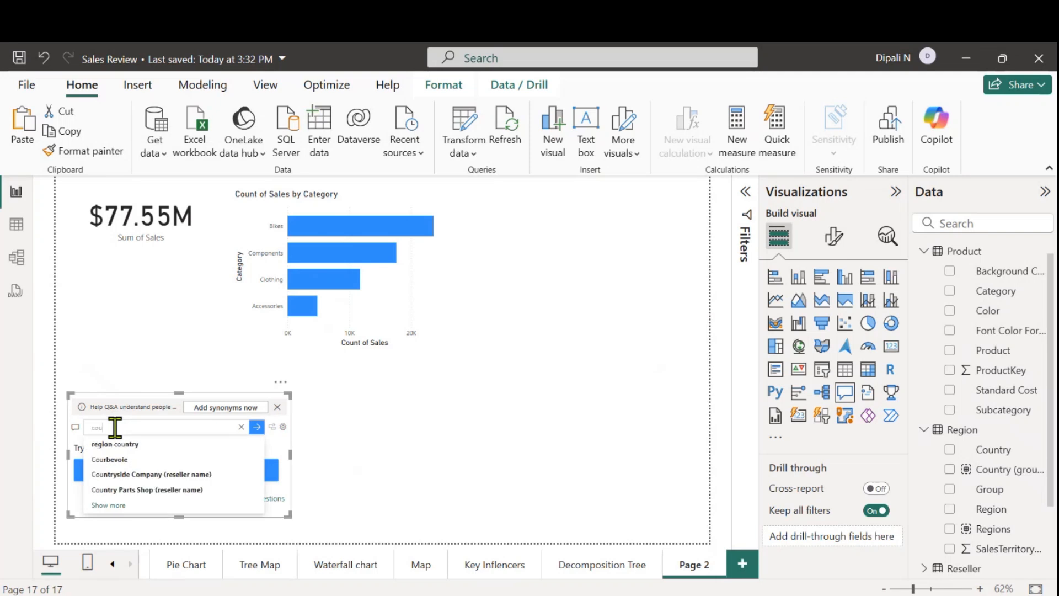
key(BackSpace)
key(BackSpace)
key(BackSpace)
Ask the new Q&A visual "how many salespersn are there"
text(how)
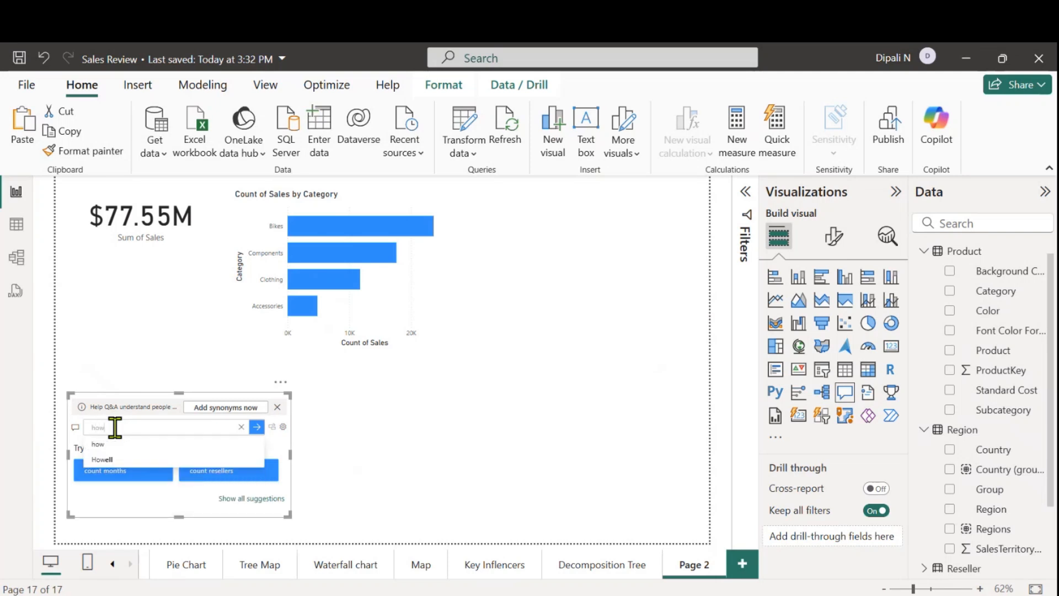
text( many)
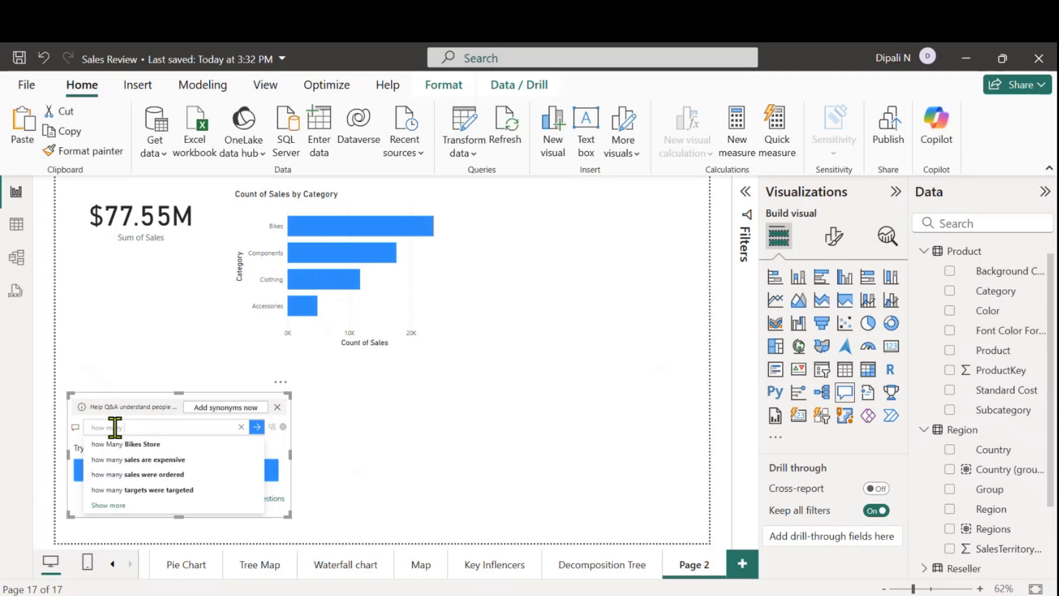
text( ales ersons)
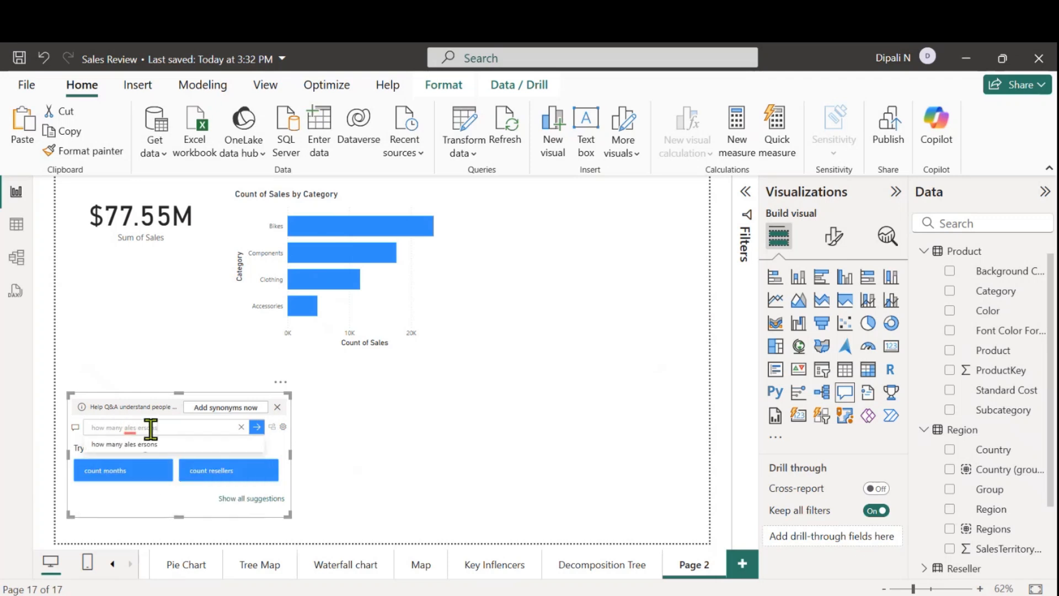
key(BackSpace)
key(BackSpace)
key(BackSpace)
key(BackSpace)
key(BackSpace)
key(BackSpace)
key(BackSpace)
key(BackSpace)
key(BackSpace)
text(sa)
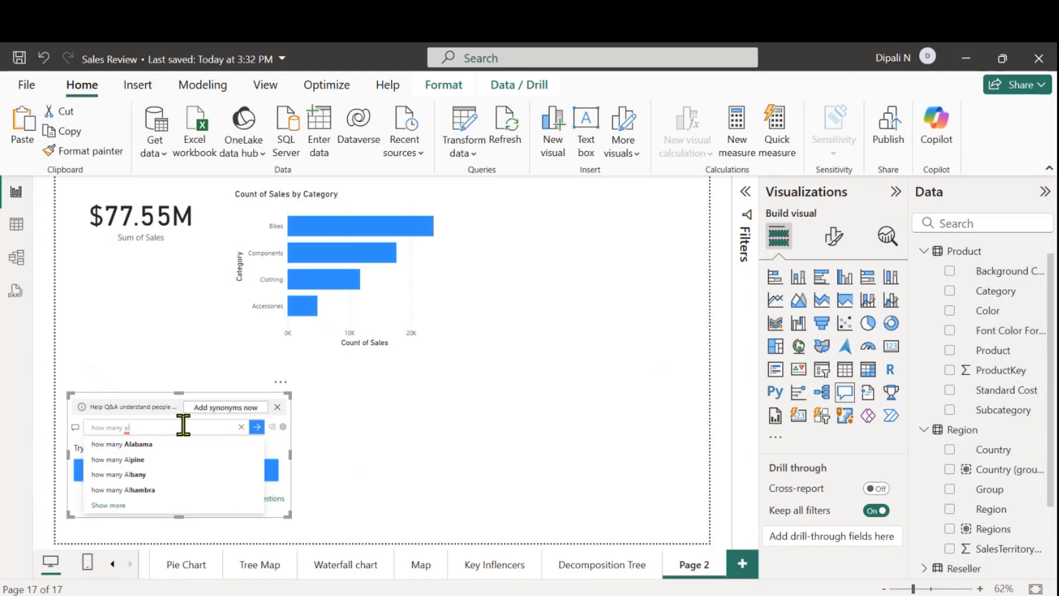
text(les)
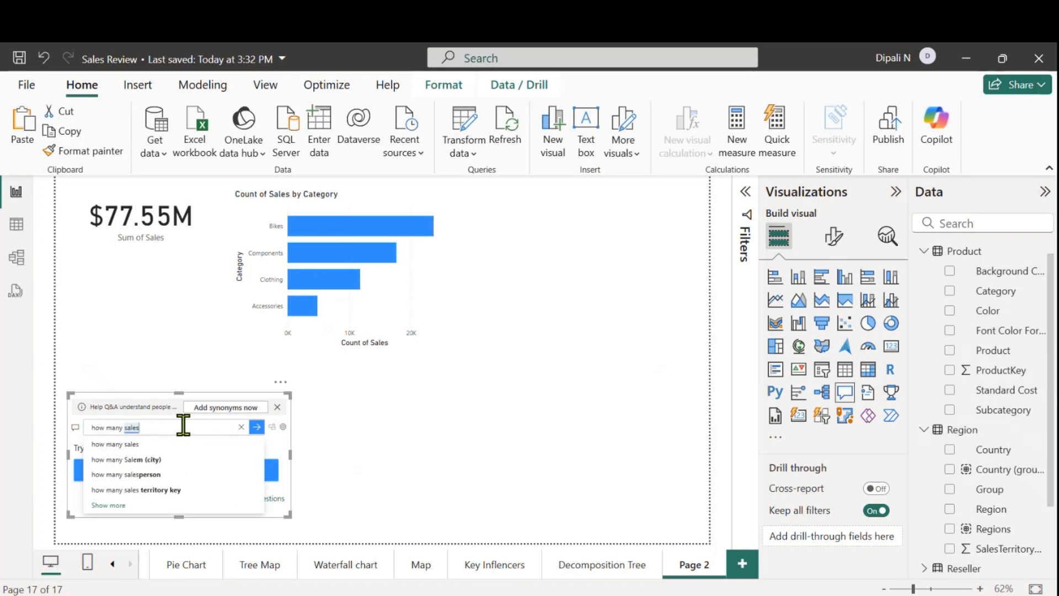
text(persn a)
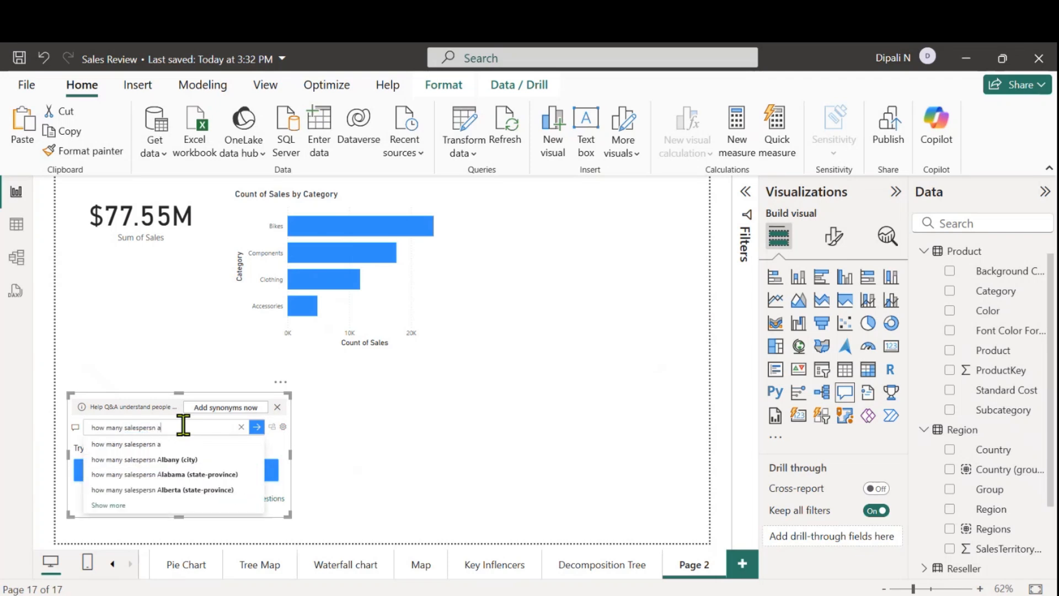
text(re ther)
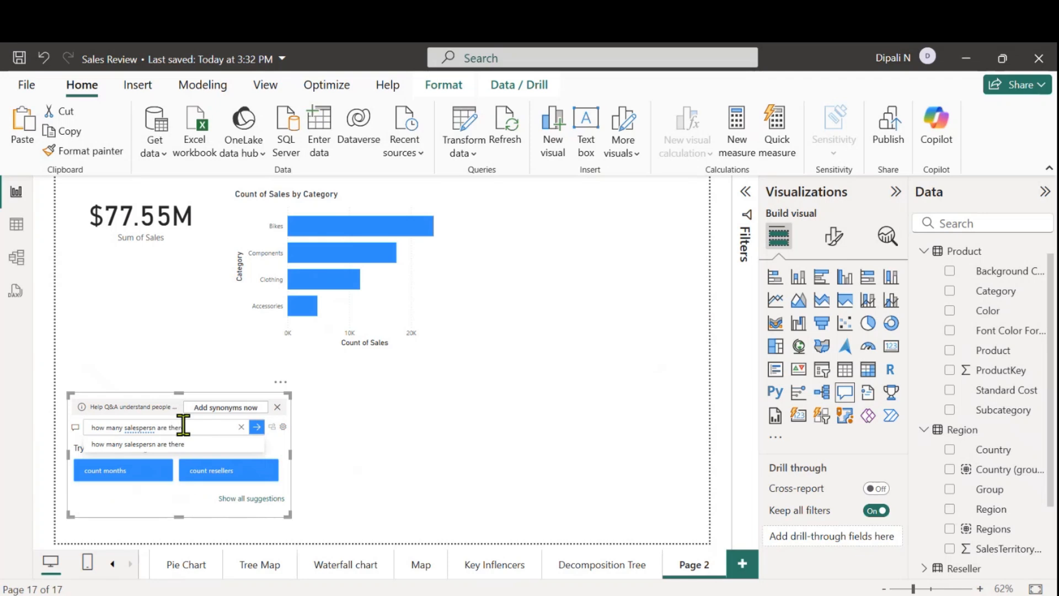
text(e)
key(Return)
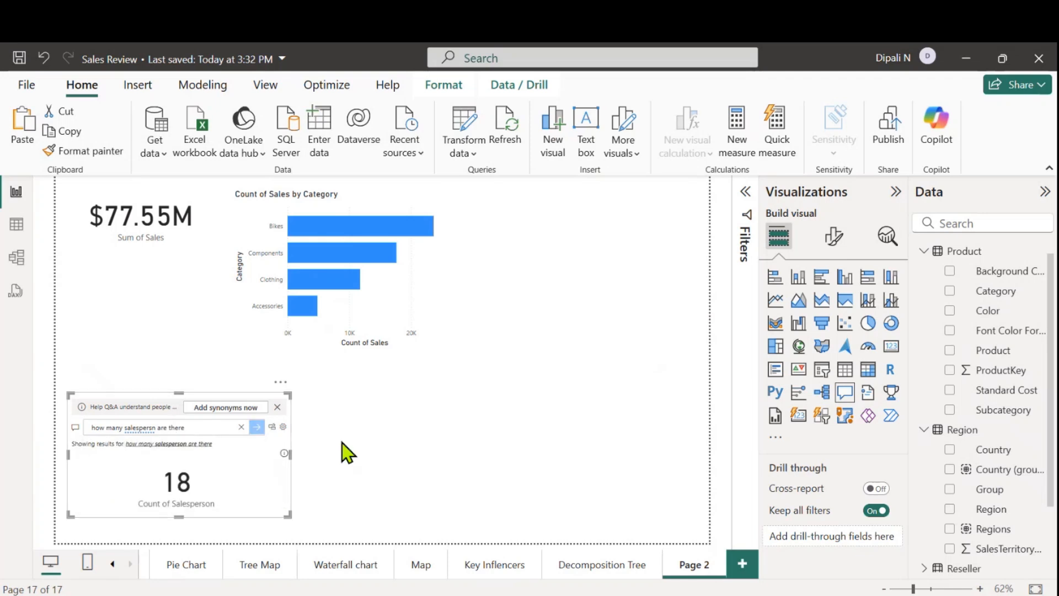
Convert the salesperson count result into a standard card, shrink it and place it directly under the Sum of Sales card
click(272, 427)
drag(288, 515, 149, 313)
drag(181, 394, 177, 302)
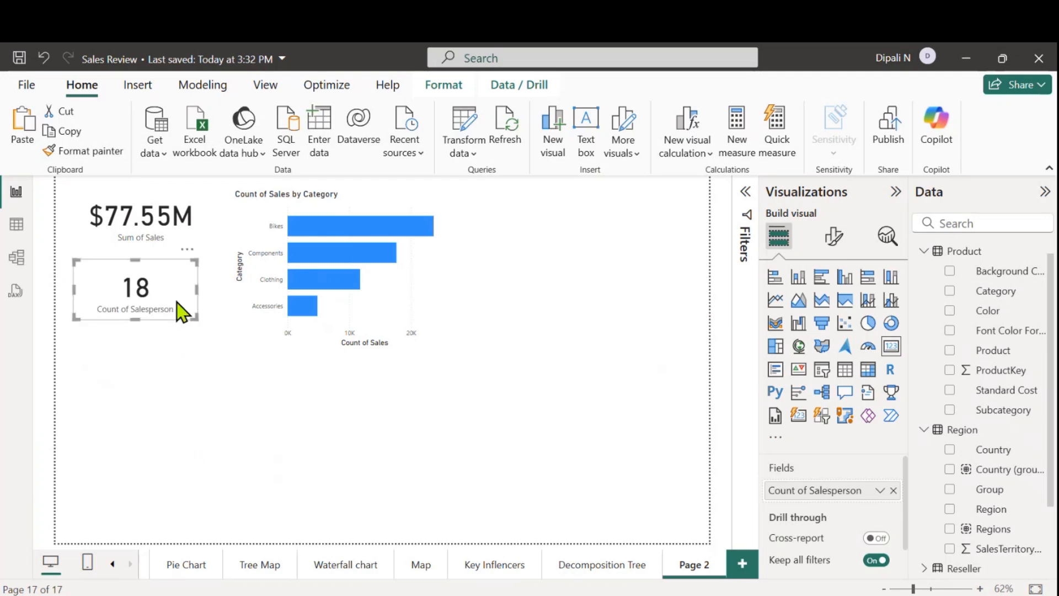
Insert another Q&A visual below the salesperson count card and enlarge it
click(178, 393)
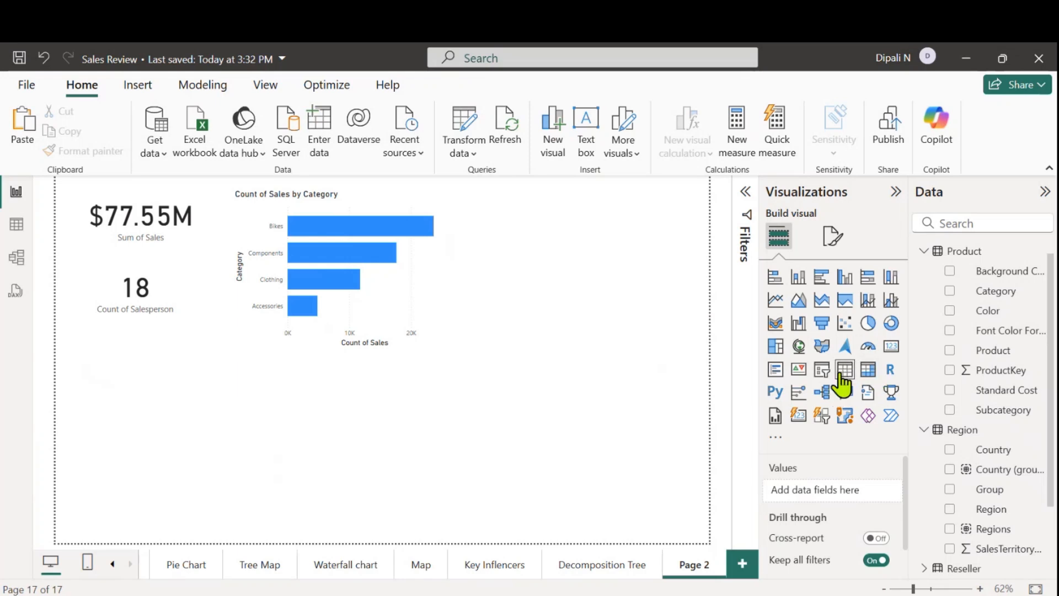
click(844, 393)
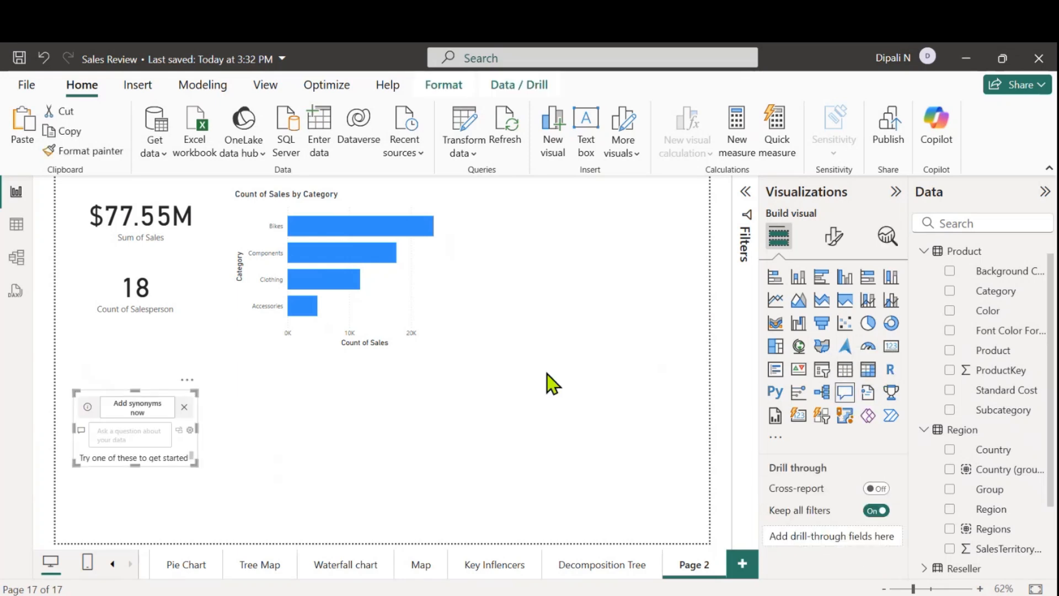
drag(194, 464, 306, 532)
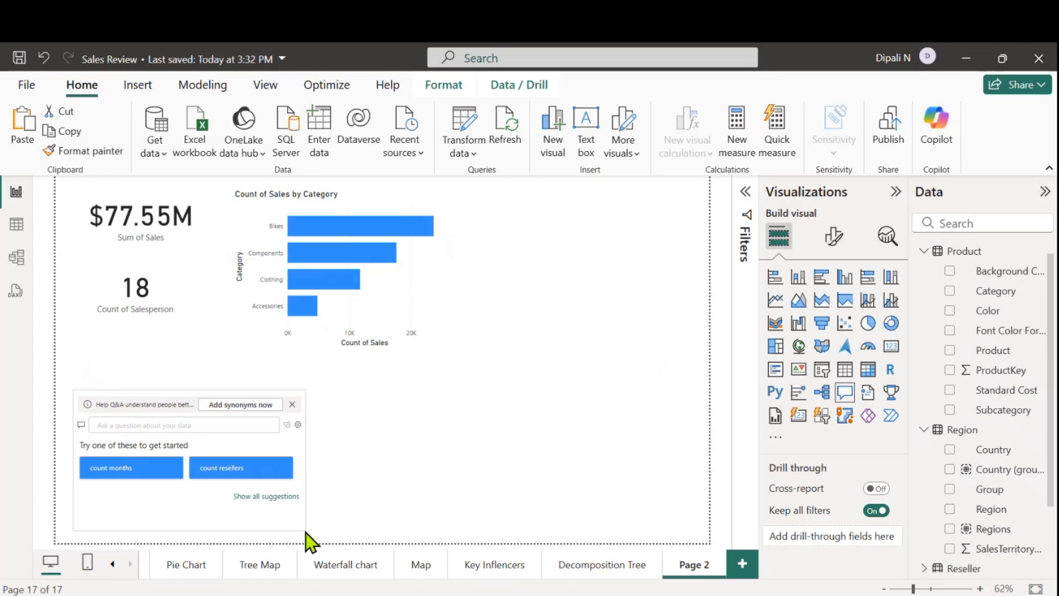
Ask the new Q&A visual "sales by product"
click(135, 425)
text(sa)
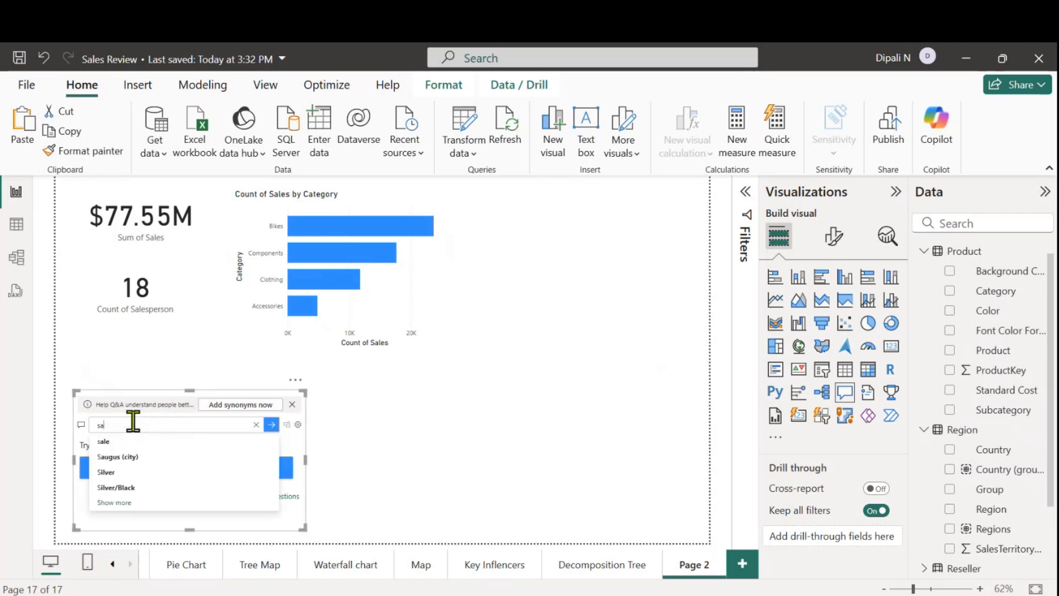
text(les by)
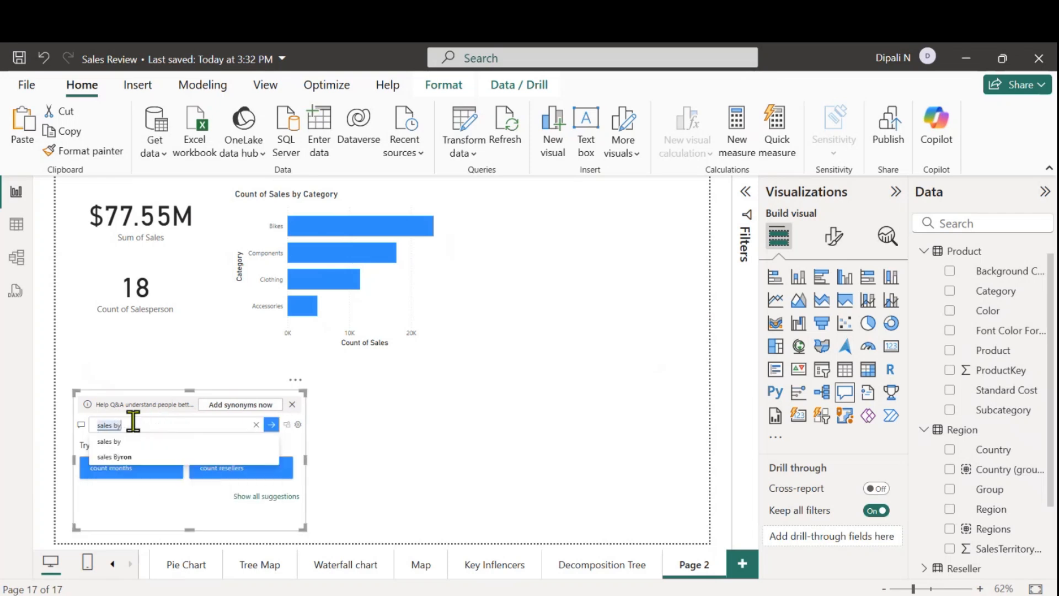
text( product)
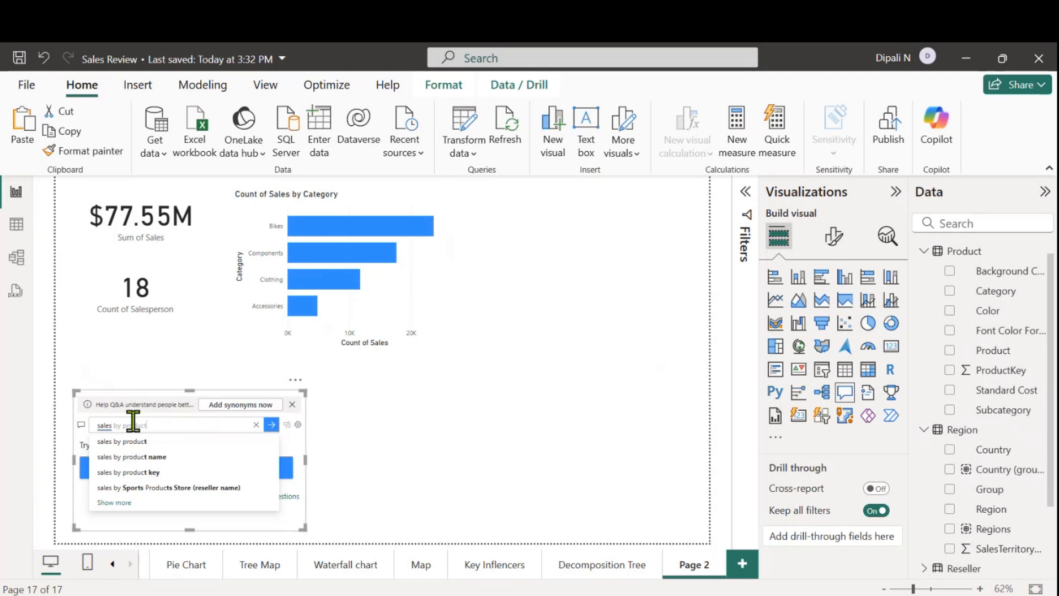
key(Return)
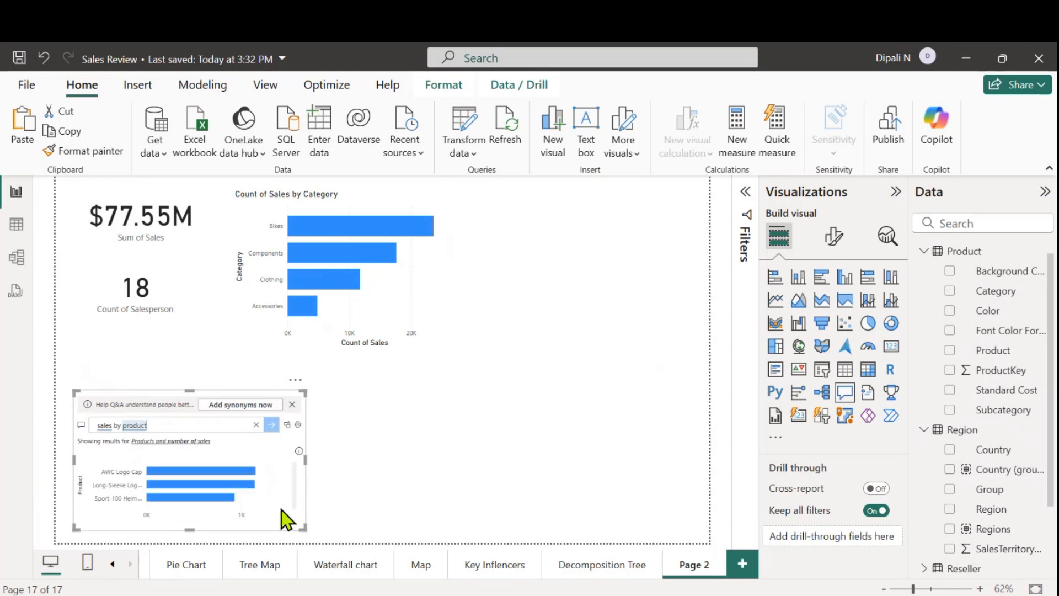
Convert the sales by product result into a standard bar chart and place it beside the Count of Sales by Category chart
click(287, 424)
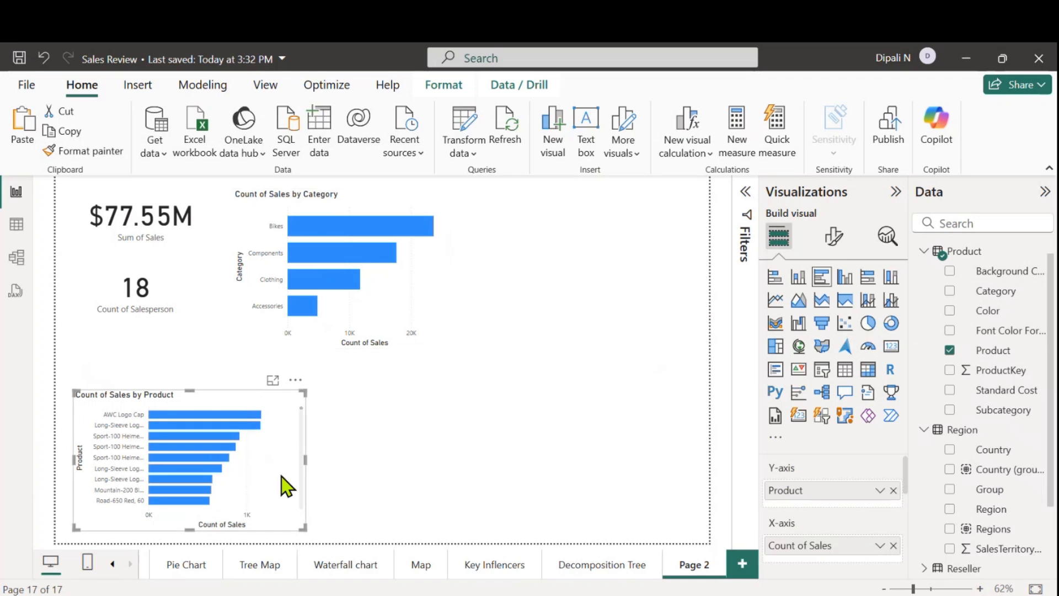
drag(281, 475, 670, 274)
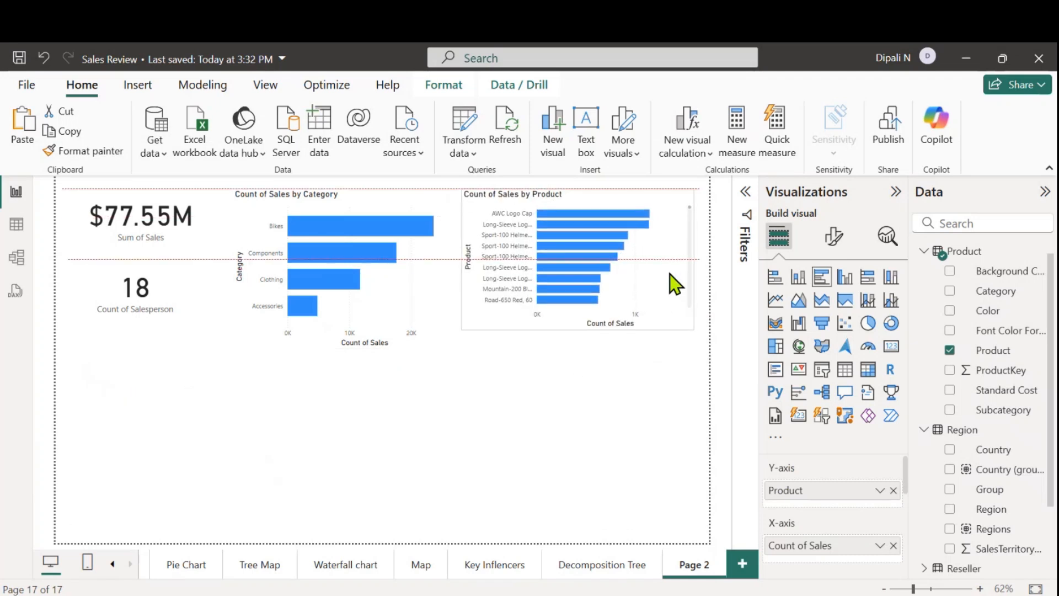
Insert another Q&A visual in the empty area below the cards, enlarge it and move it slightly upward
click(613, 419)
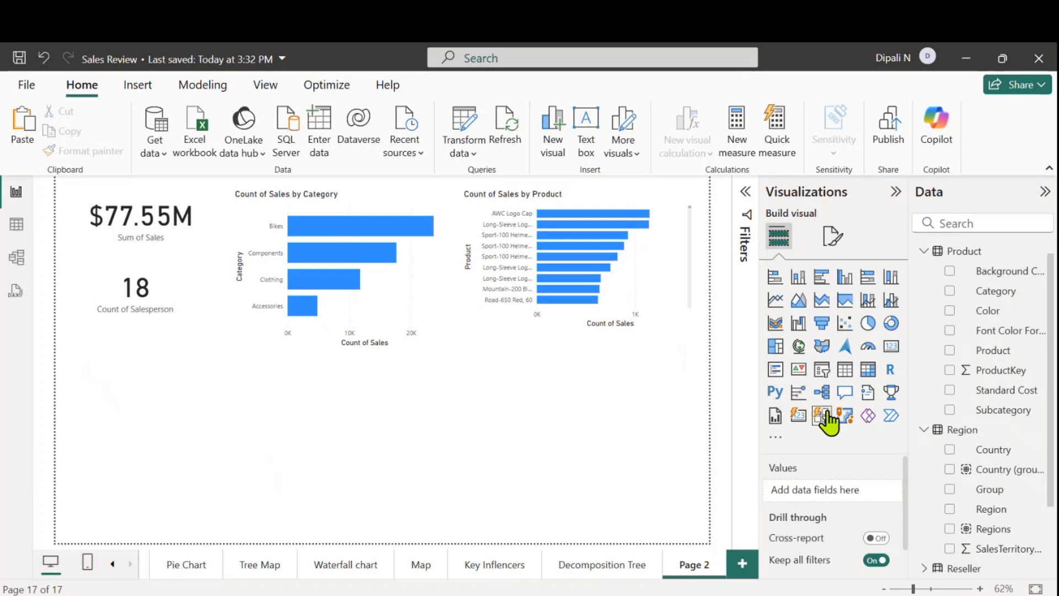
click(843, 397)
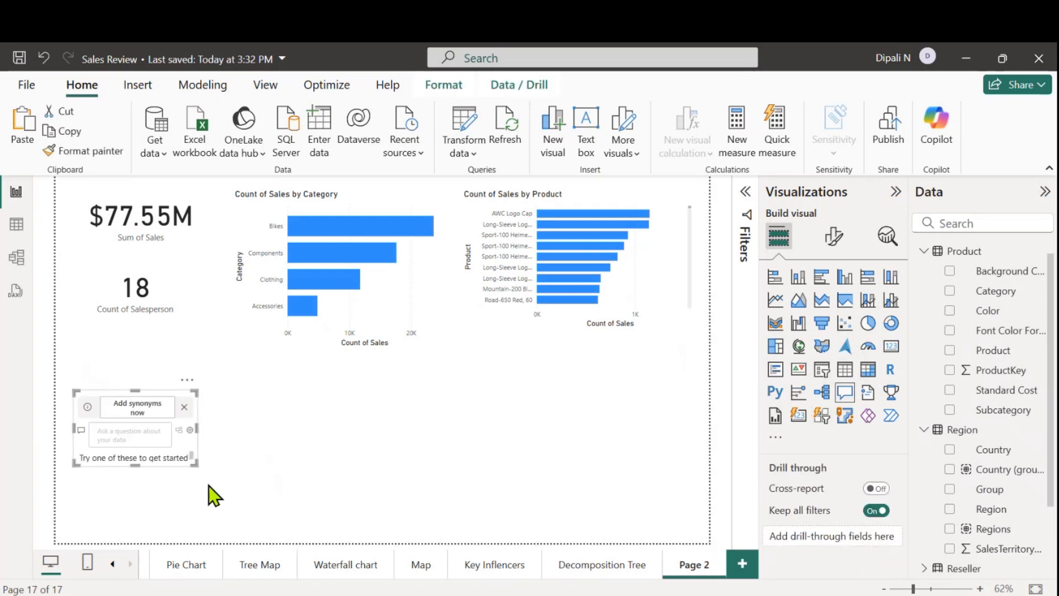
drag(195, 467, 345, 518)
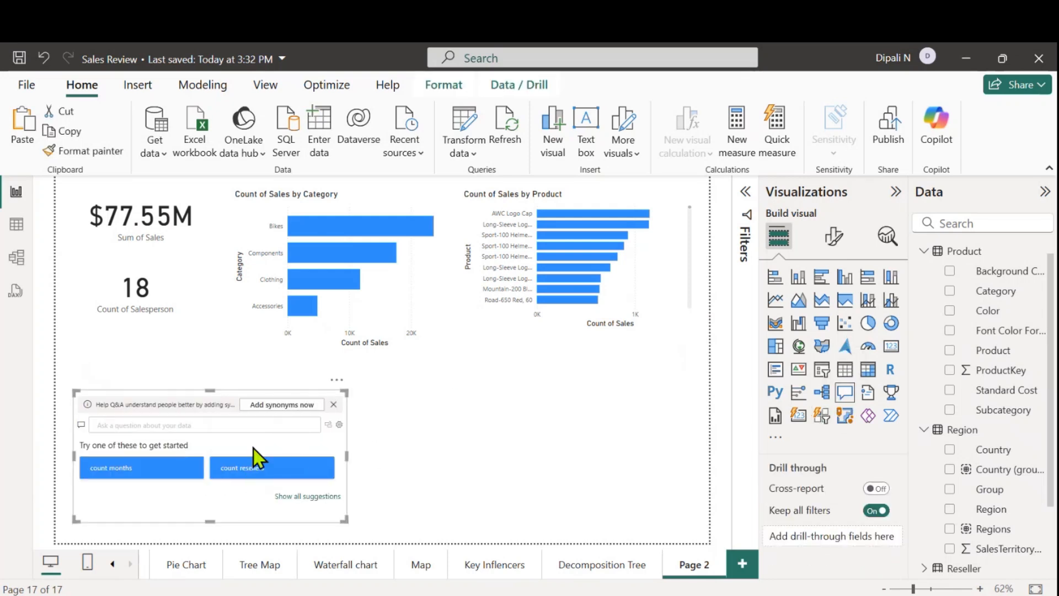
drag(254, 449, 260, 424)
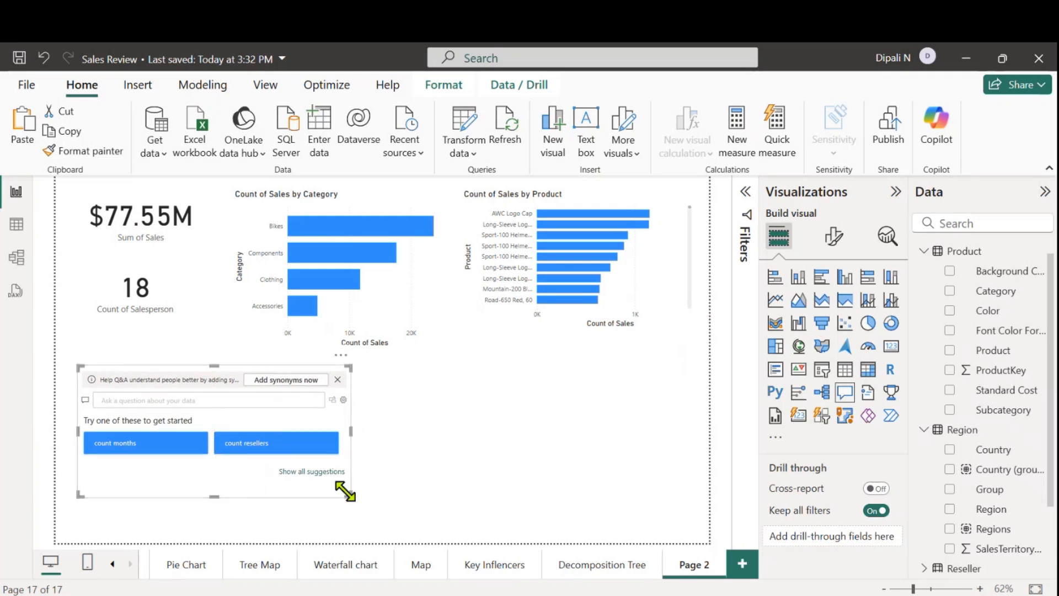
drag(352, 500, 362, 527)
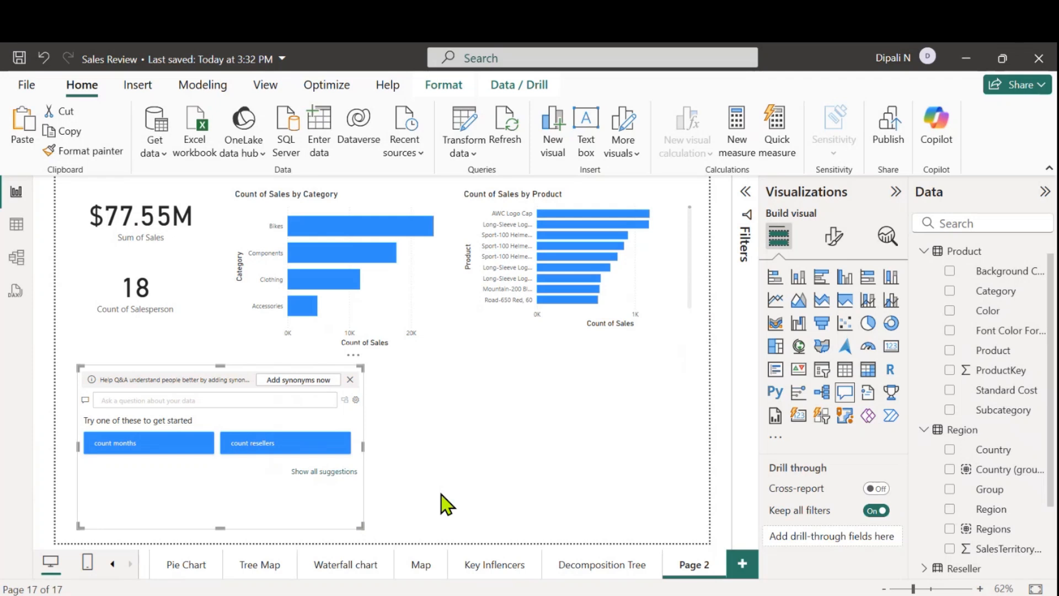
Open the Q&A visual's setup and submit the question "earning by Nation" in Teach Q&A
click(356, 400)
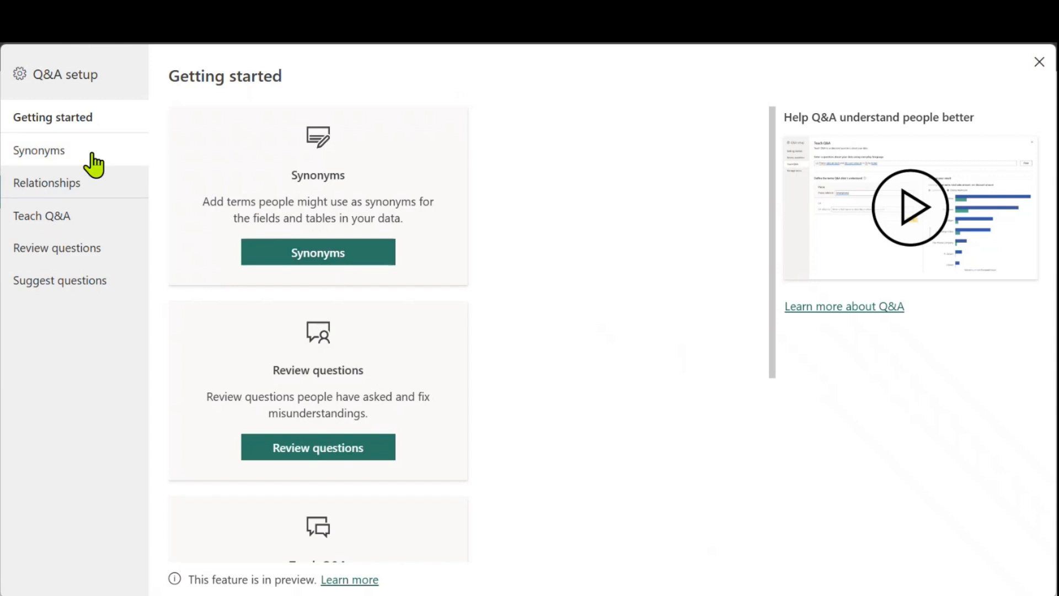
click(49, 223)
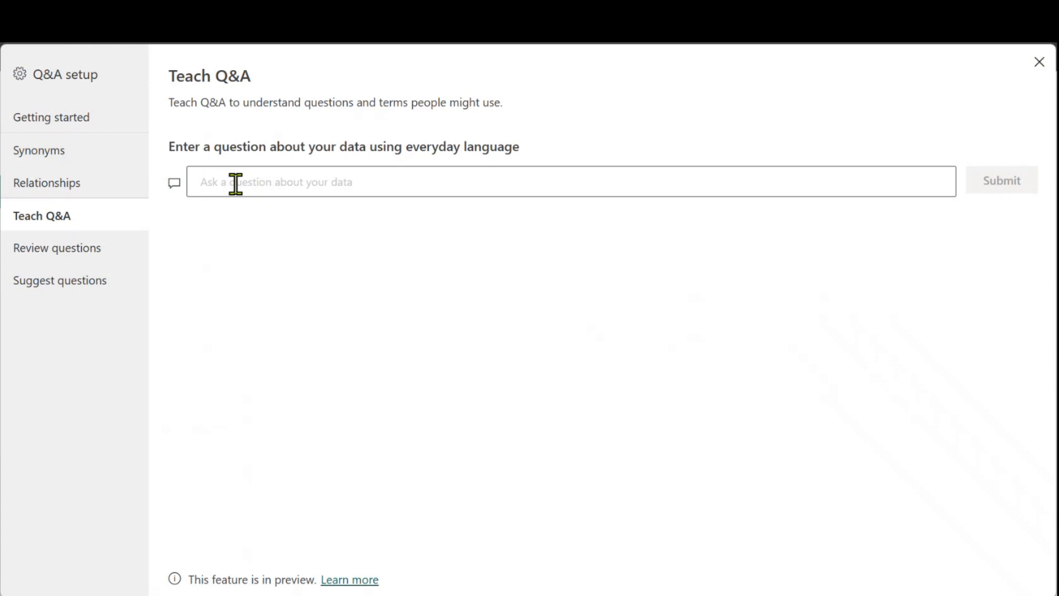
text(ear)
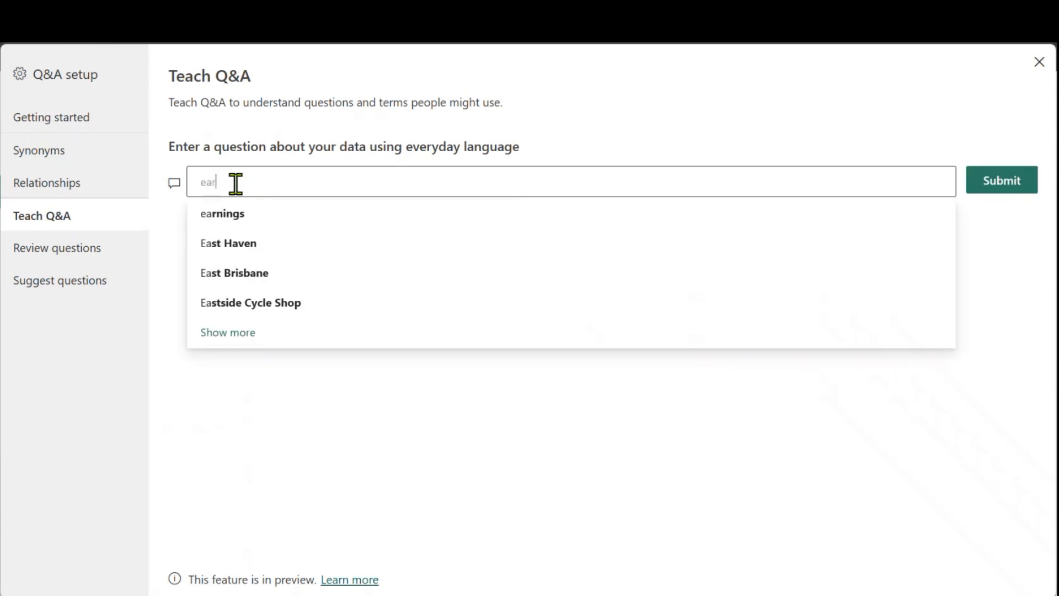
text(ning by )
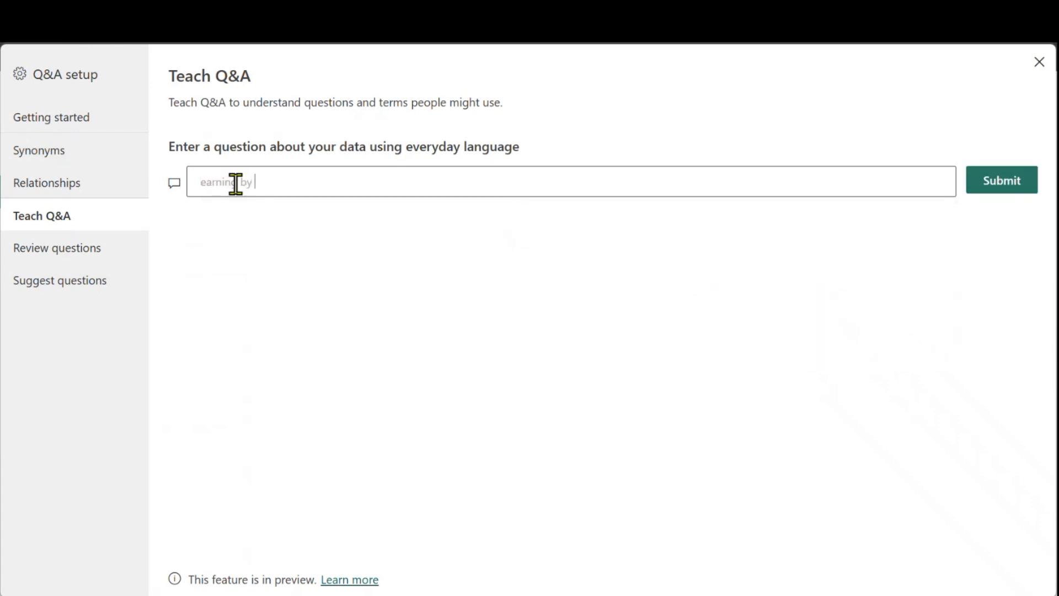
text(Ntion)
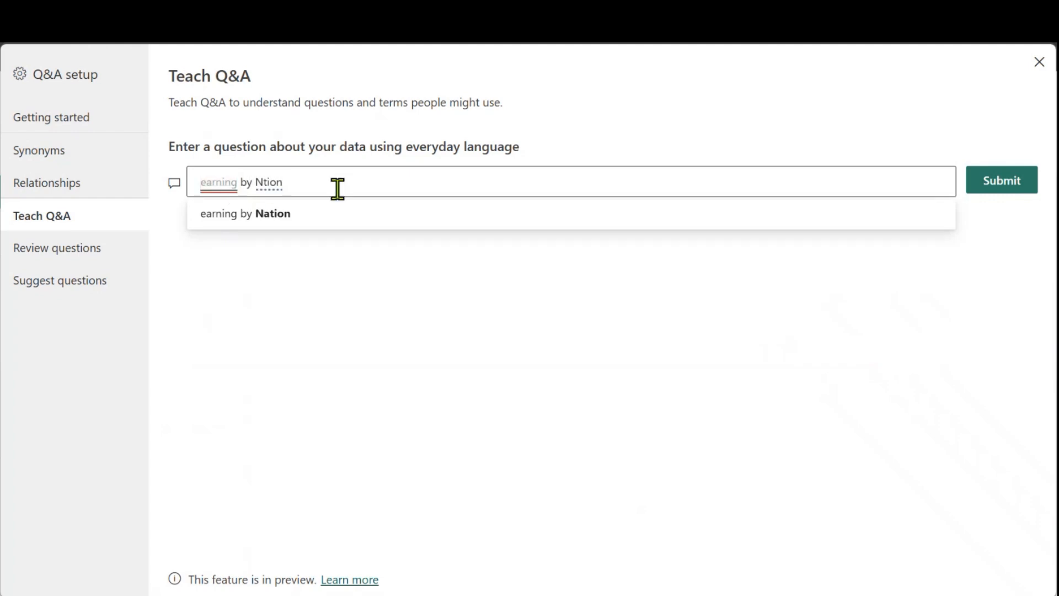
key(BackSpace)
key(BackSpace)
key(BackSpace)
key(BackSpace)
text(at)
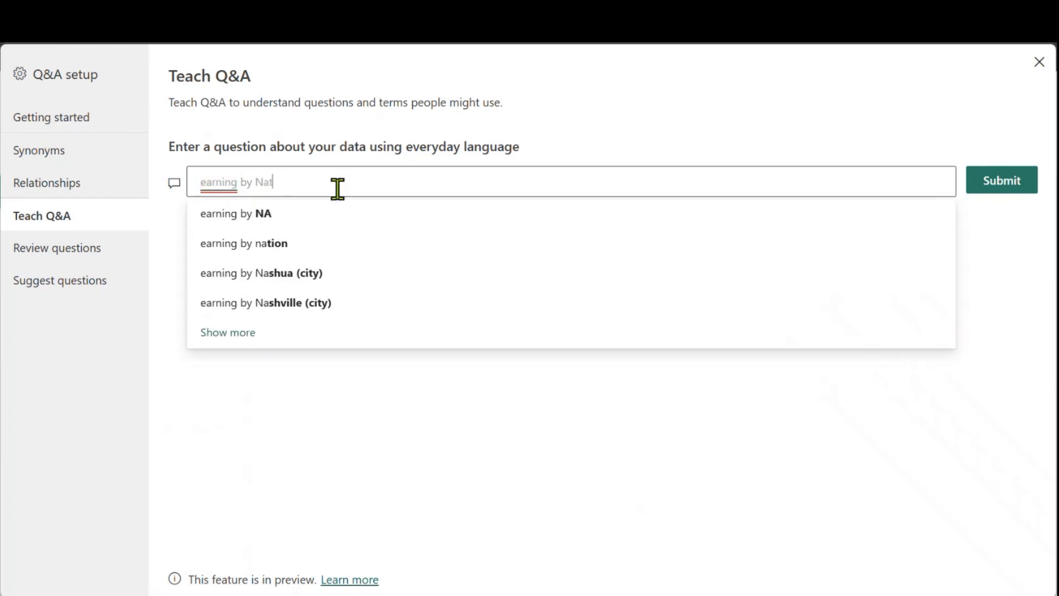
text(ion)
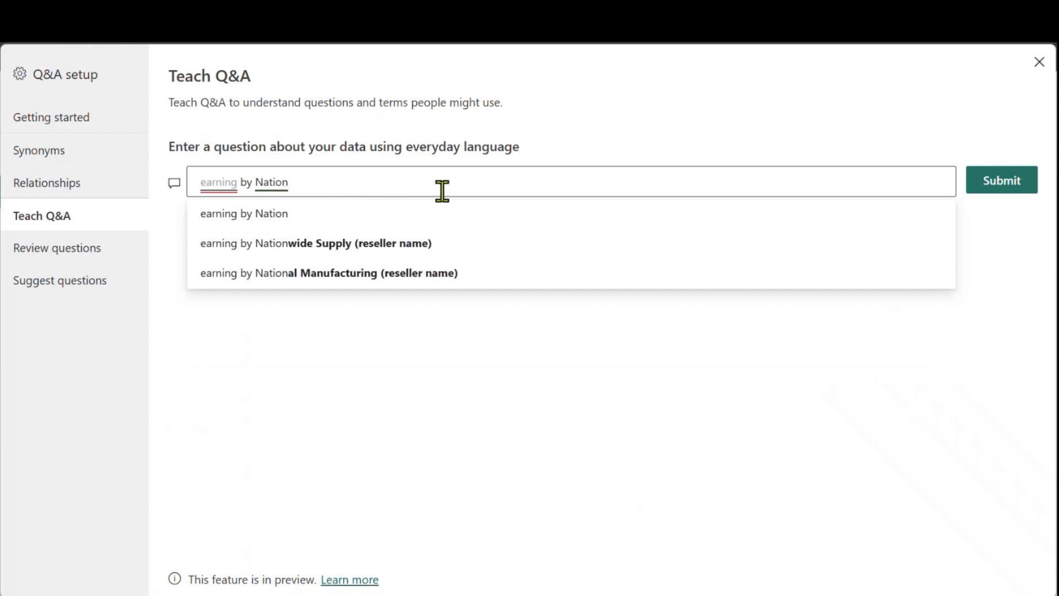
click(988, 184)
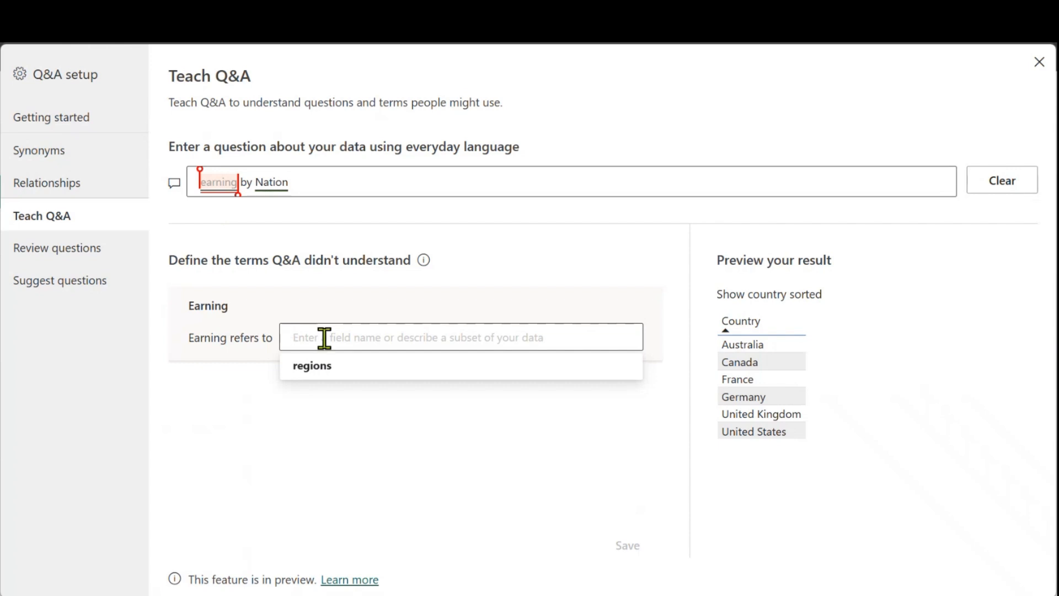
Define the unrecognised term Earning as referring to "Sale"
text(Sles)
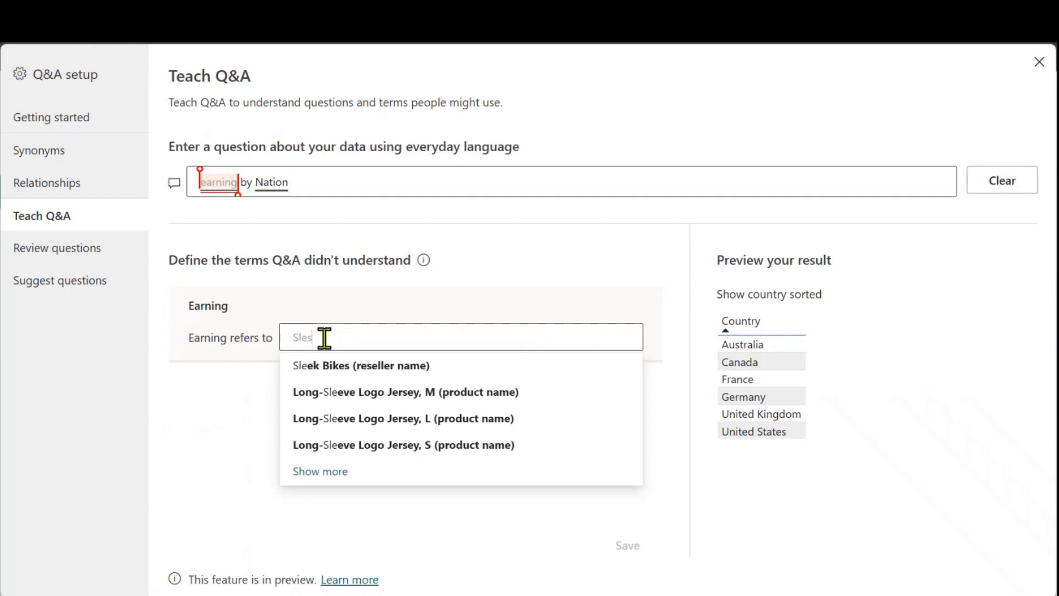
key(BackSpace)
key(BackSpace)
key(BackSpace)
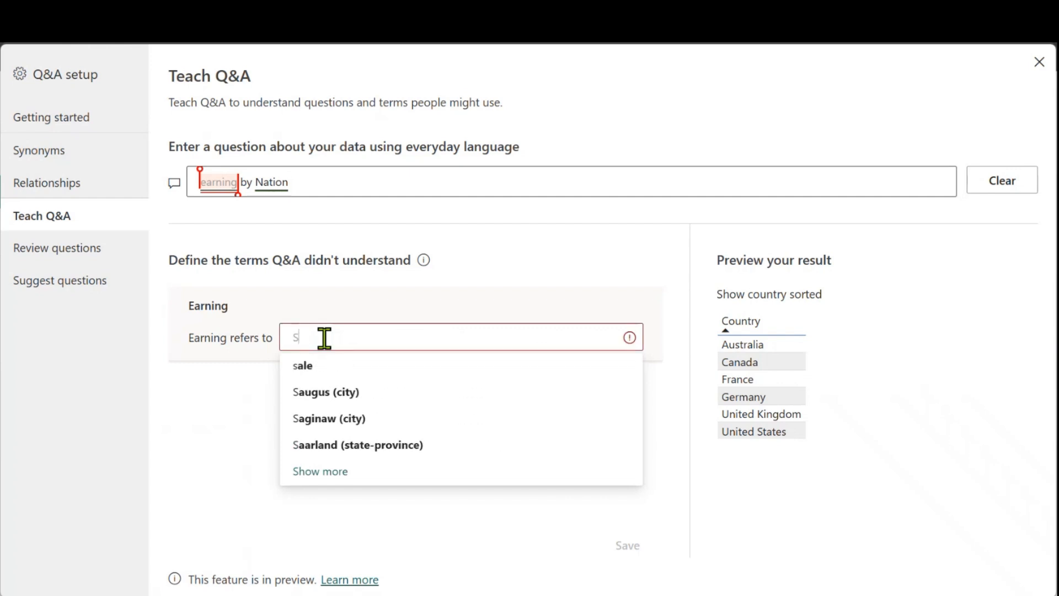
text(aes)
key(BackSpace)
key(BackSpace)
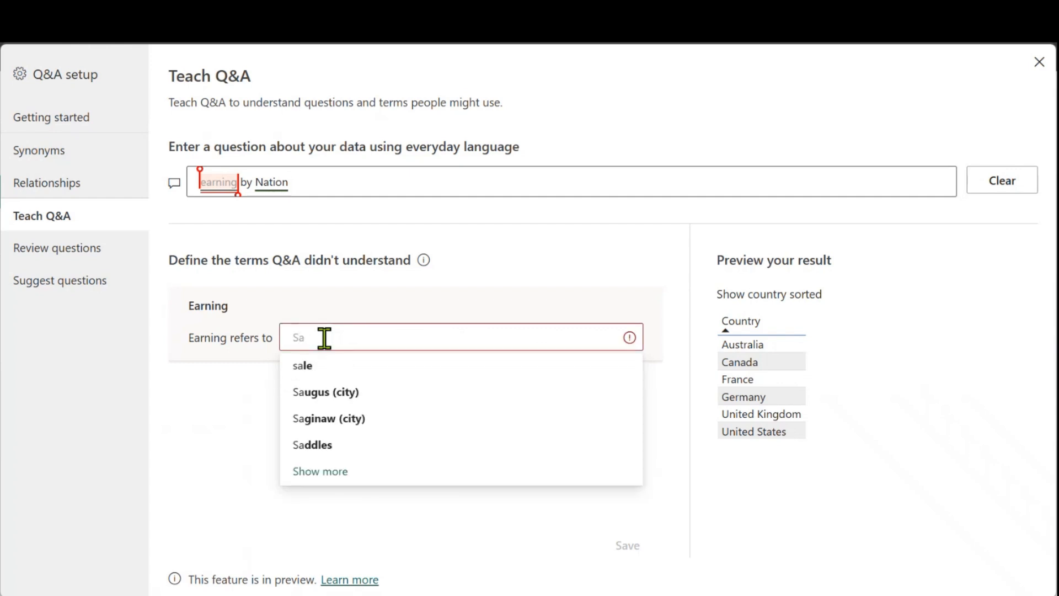
text(les)
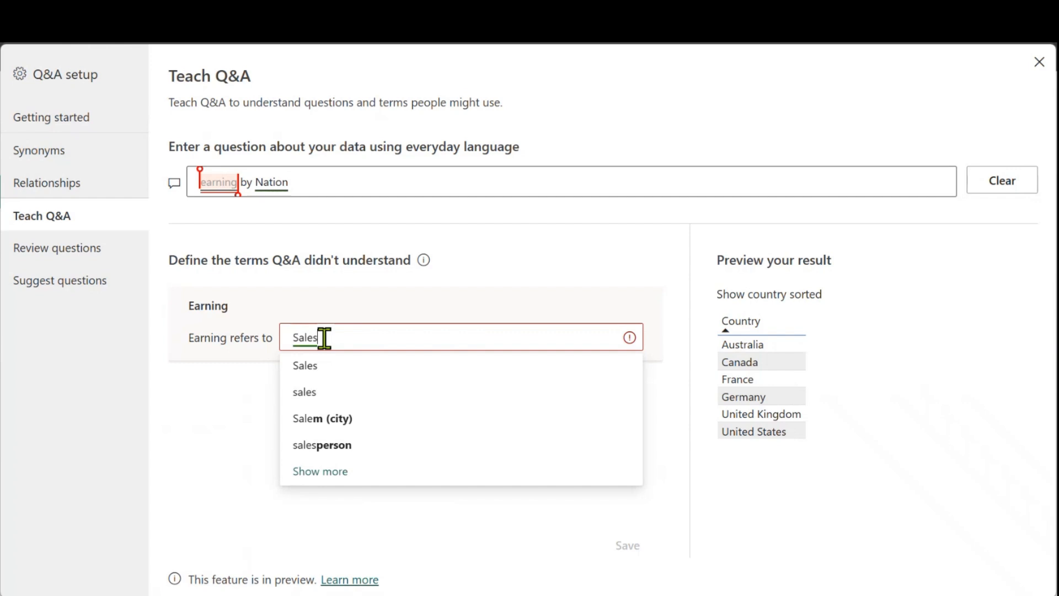
key(BackSpace)
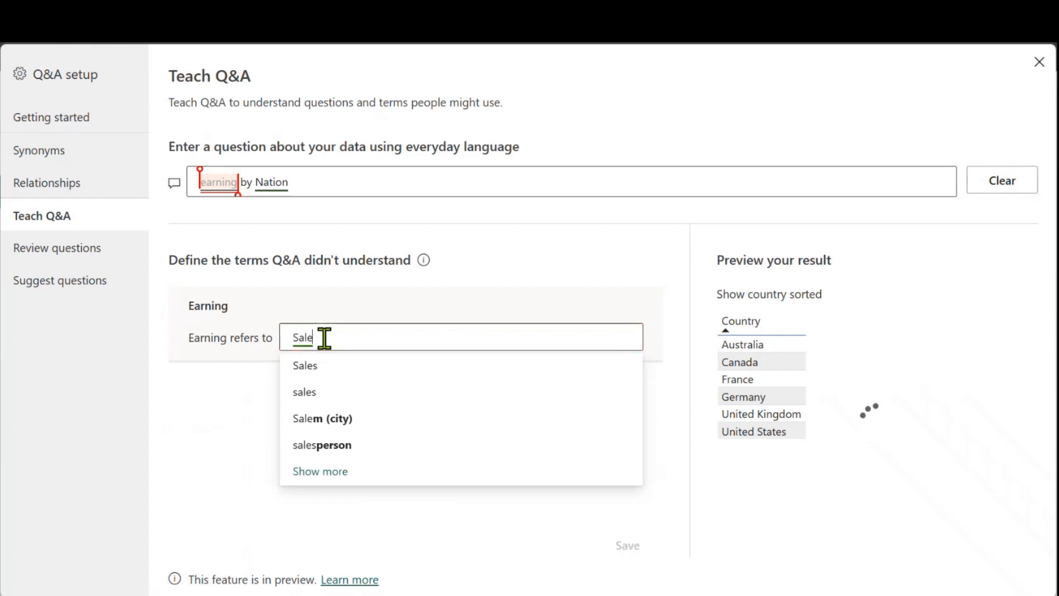
click(378, 367)
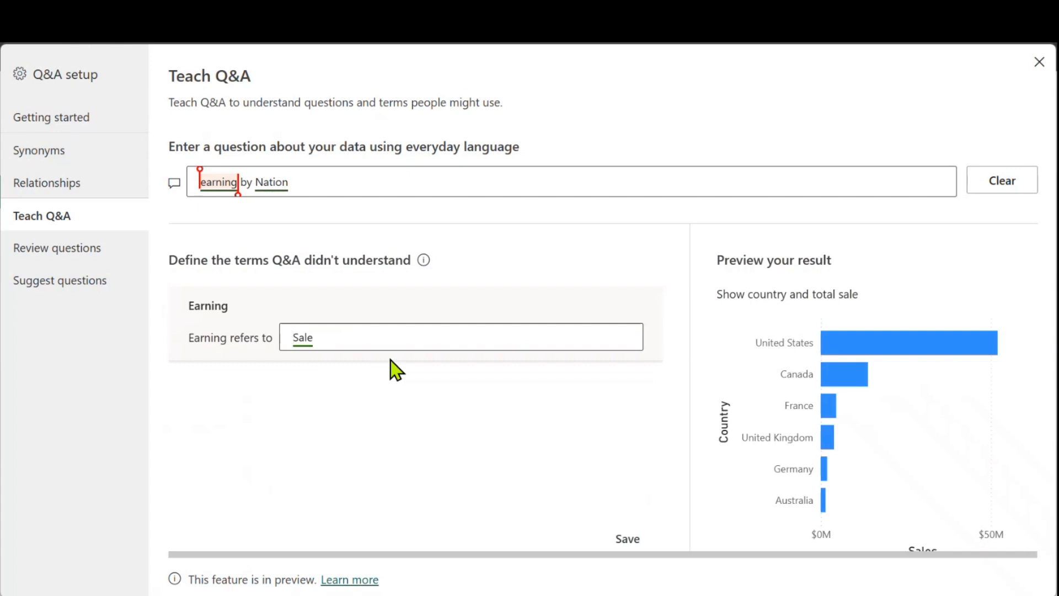
Close the Q&A setup and return to the report page
mouse_move(835, 430)
click(1039, 62)
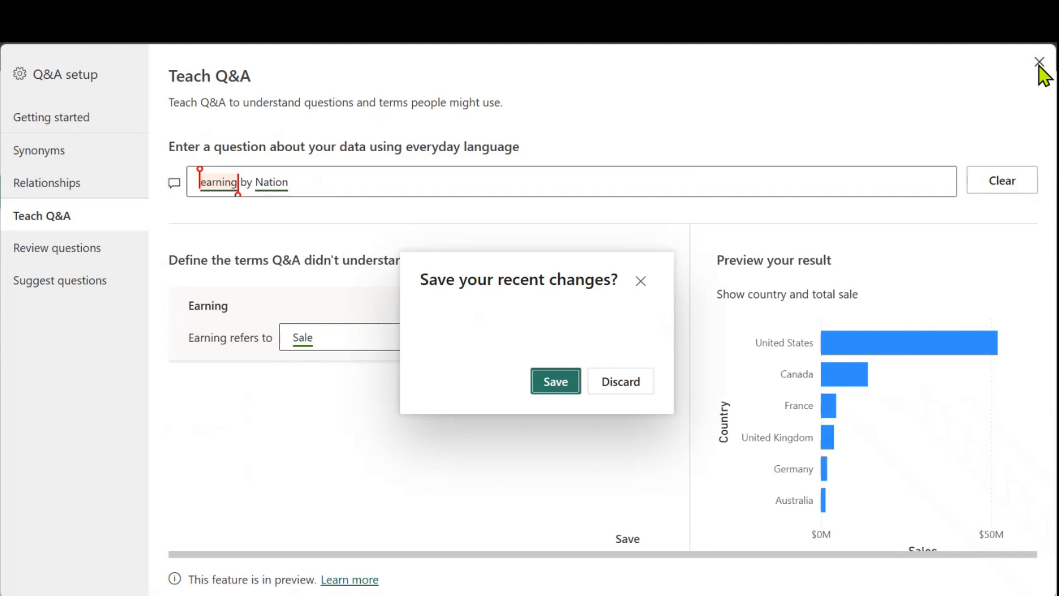
click(641, 282)
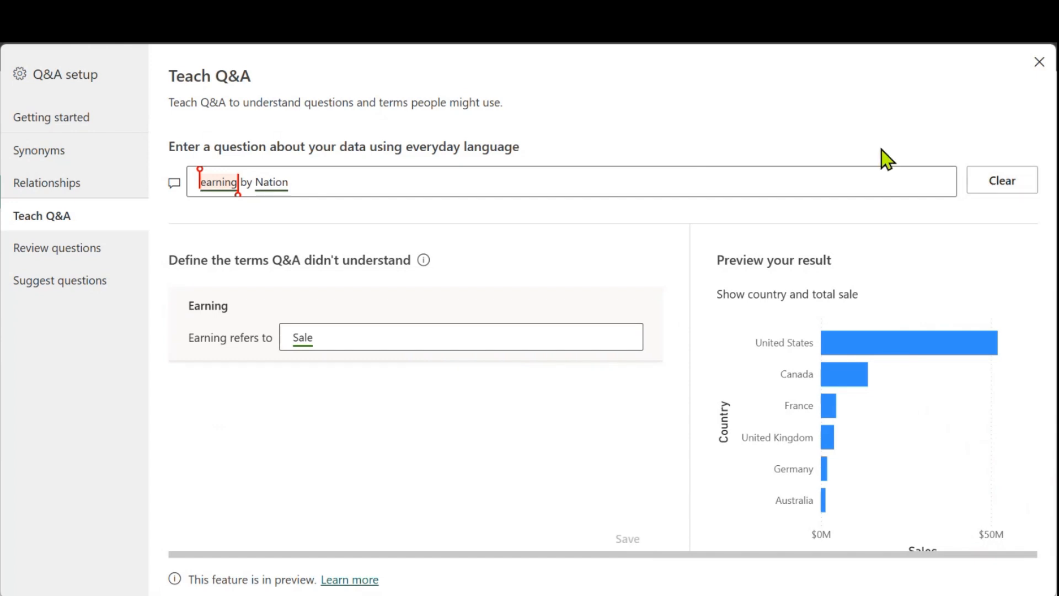
click(1039, 63)
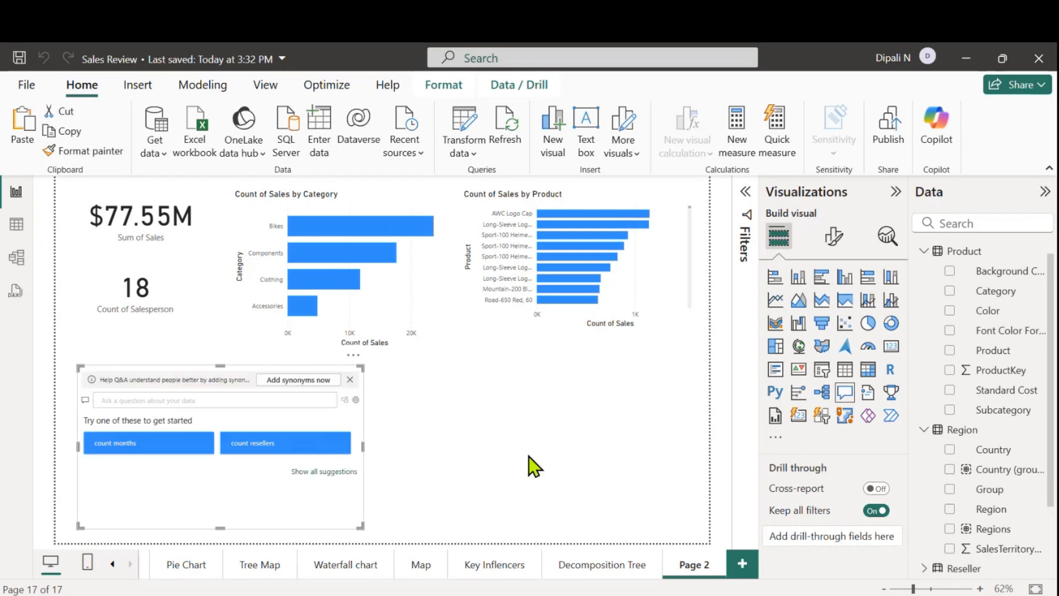
Rename the current report page from Page 2 to "Q&A"
double_click(700, 565)
key(BackSpace)
key(BackSpace)
key(BackSpace)
key(BackSpace)
key(BackSpace)
key(BackSpace)
text(Q&A)
Add a new report page, insert an empty stacked column chart, move it away from the page corner and enlarge it slightly
click(742, 563)
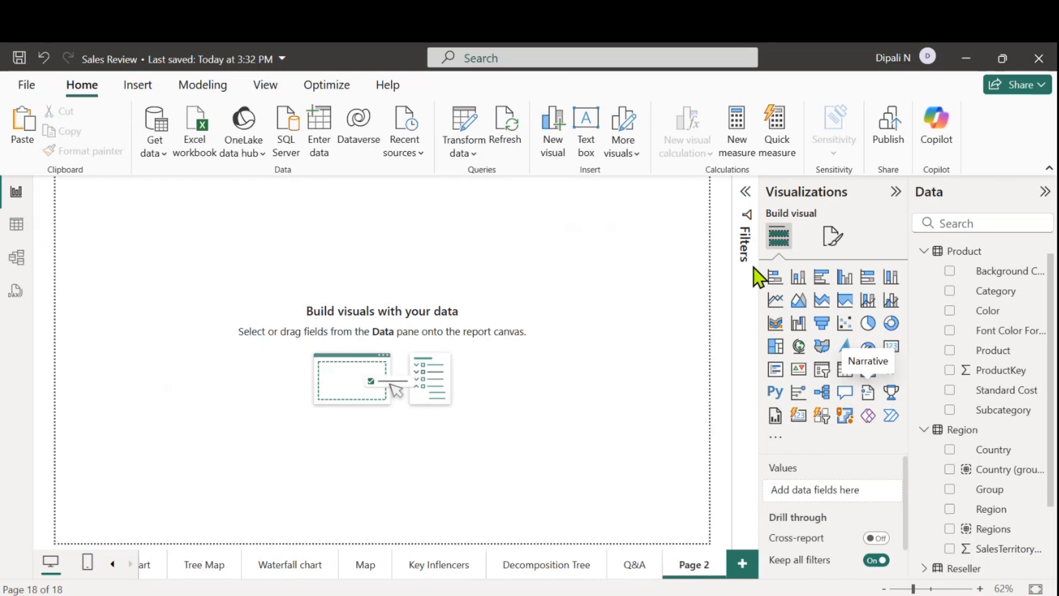
click(797, 279)
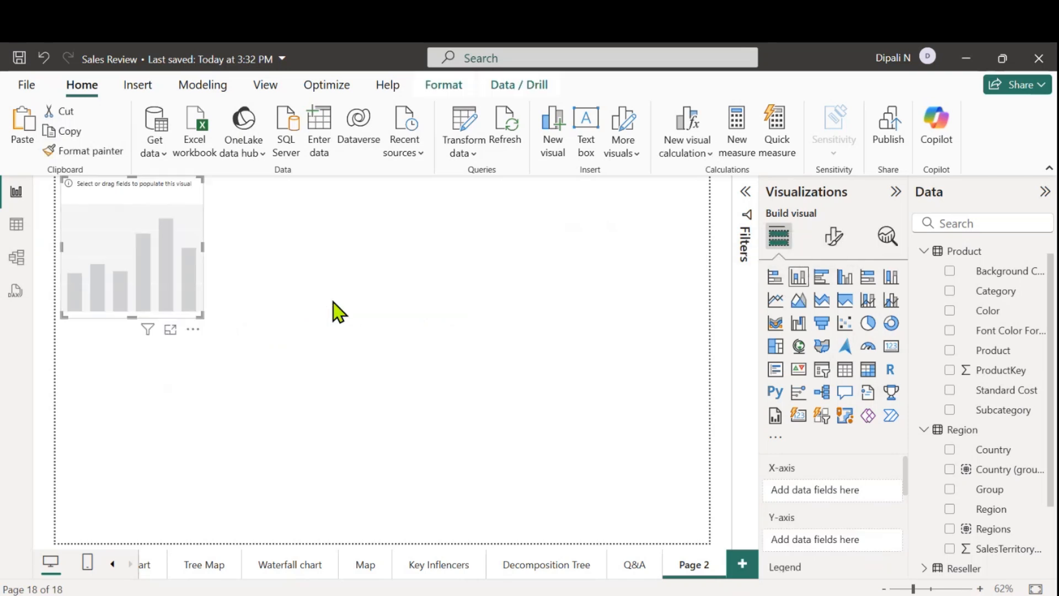
drag(161, 266, 250, 274)
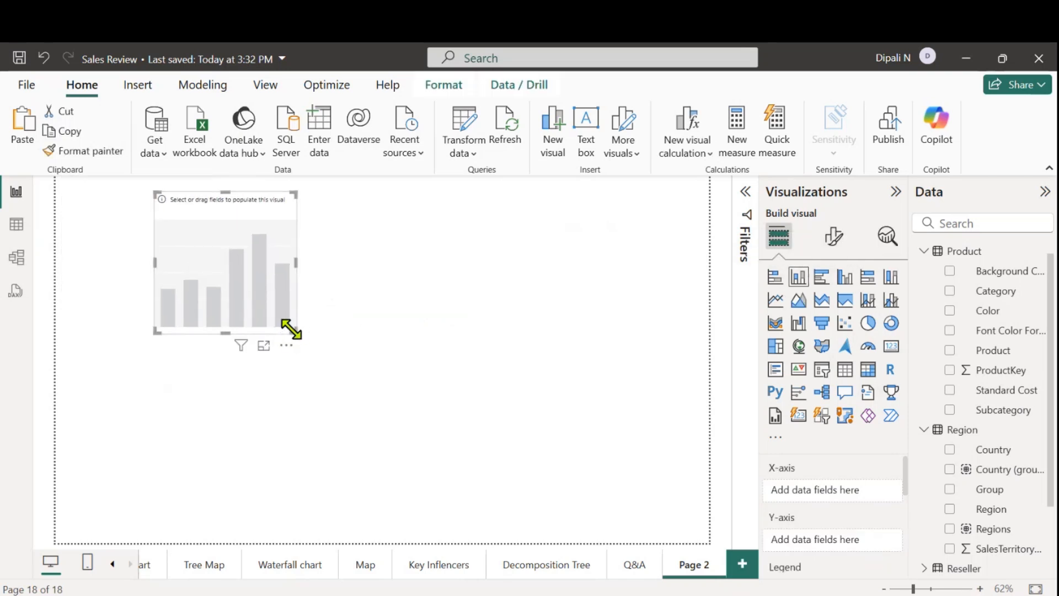
drag(297, 328, 323, 353)
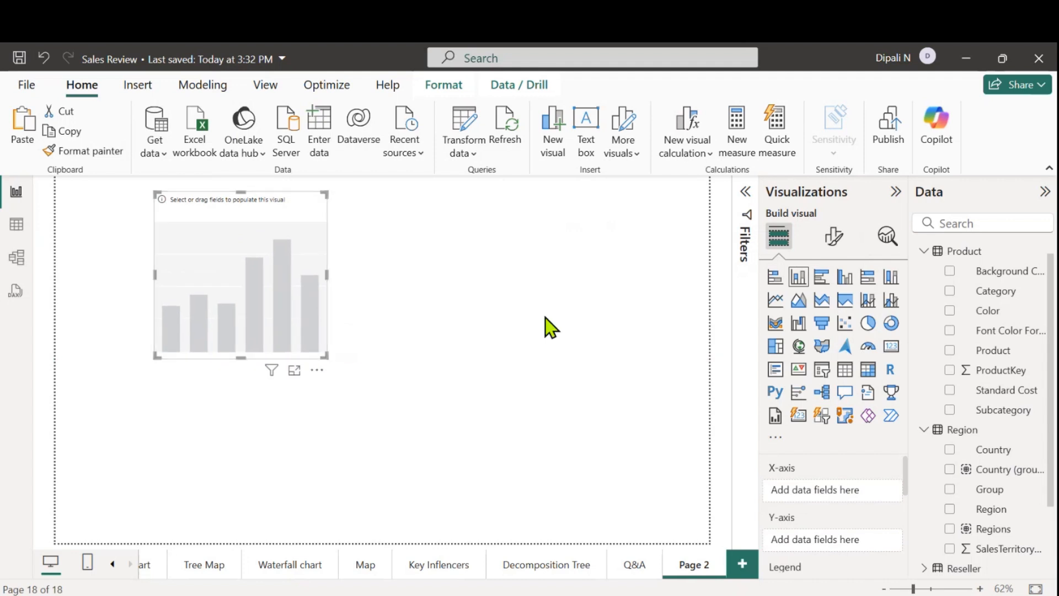
Populate the empty column chart with Sales from the Sales table on the Y-axis and Country from the Region table on the X-axis
scroll(985, 530, down, 3)
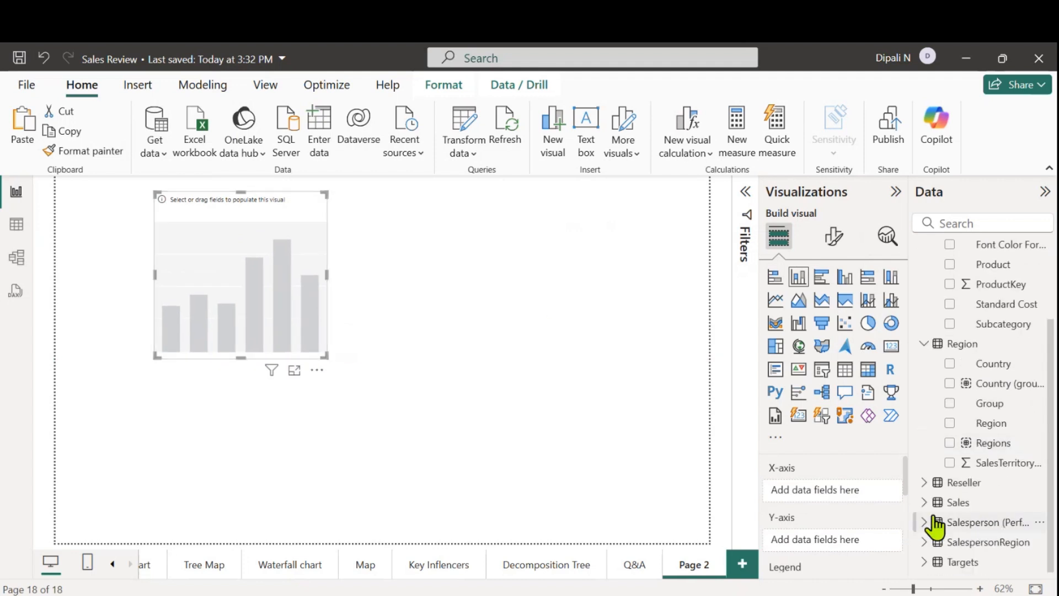
click(926, 503)
scroll(984, 543, down, 4)
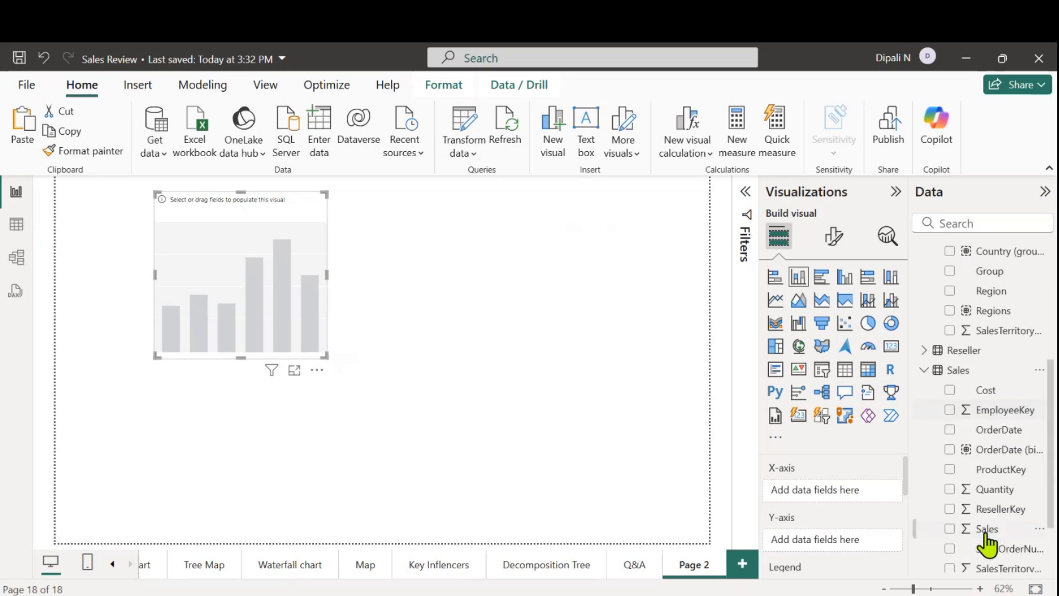
click(949, 528)
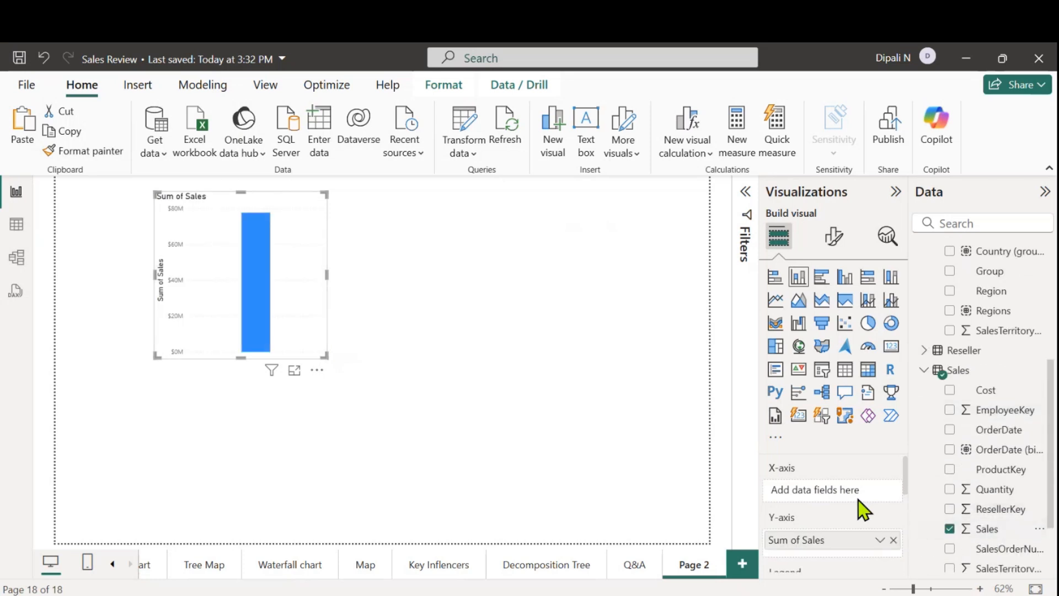
scroll(955, 415, up, 5)
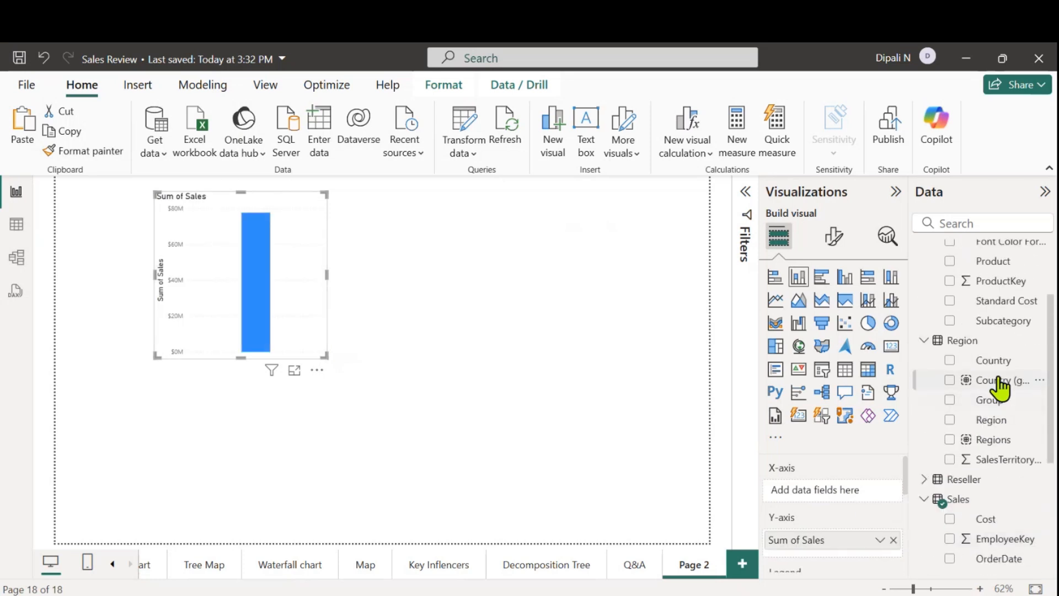
drag(995, 361, 855, 493)
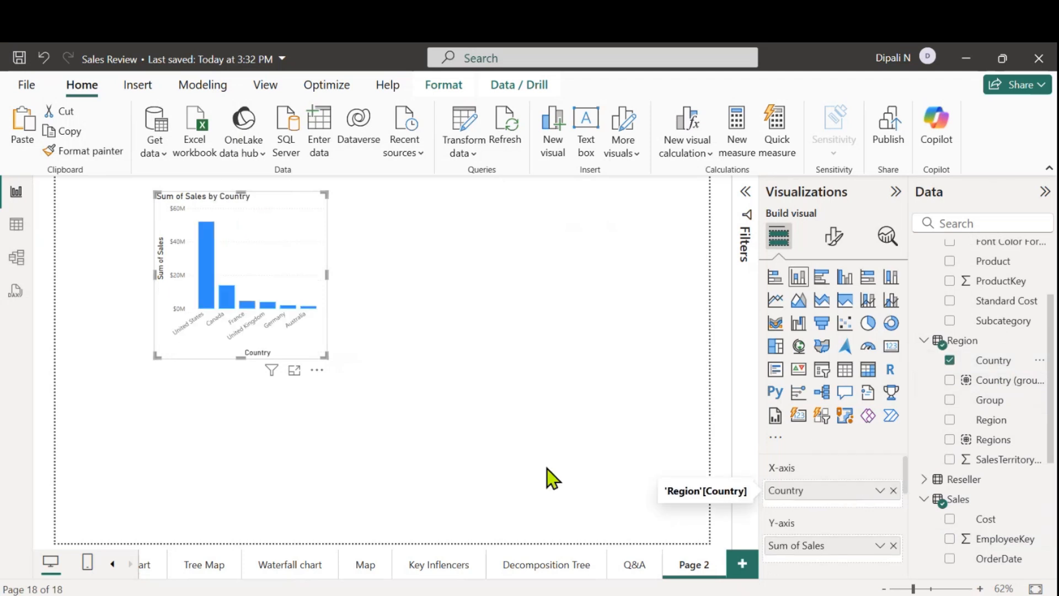
Enlarge the Sales by Country column chart, move it to the page's upper-left corner and deselect it
drag(324, 357, 390, 389)
drag(330, 298, 253, 283)
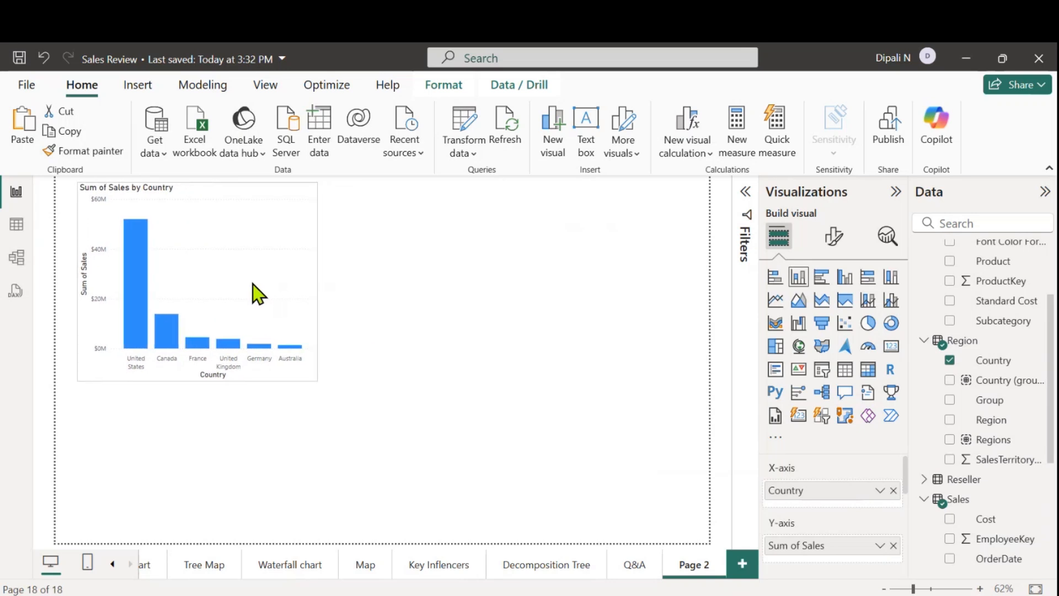
click(452, 351)
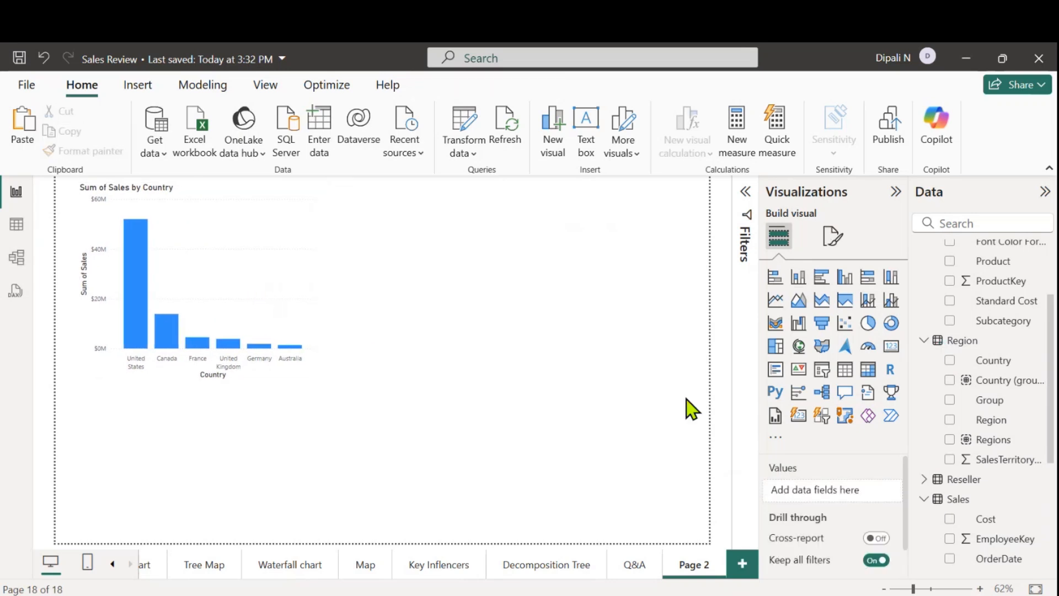
Add a Narrative visual below the column chart using the Custom narrative type
click(867, 394)
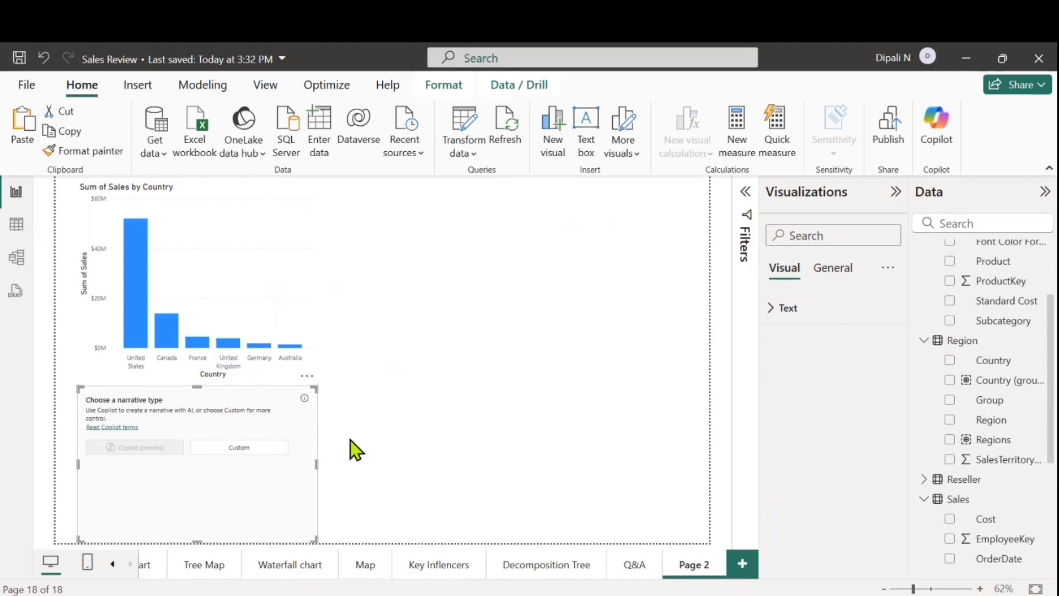
click(238, 450)
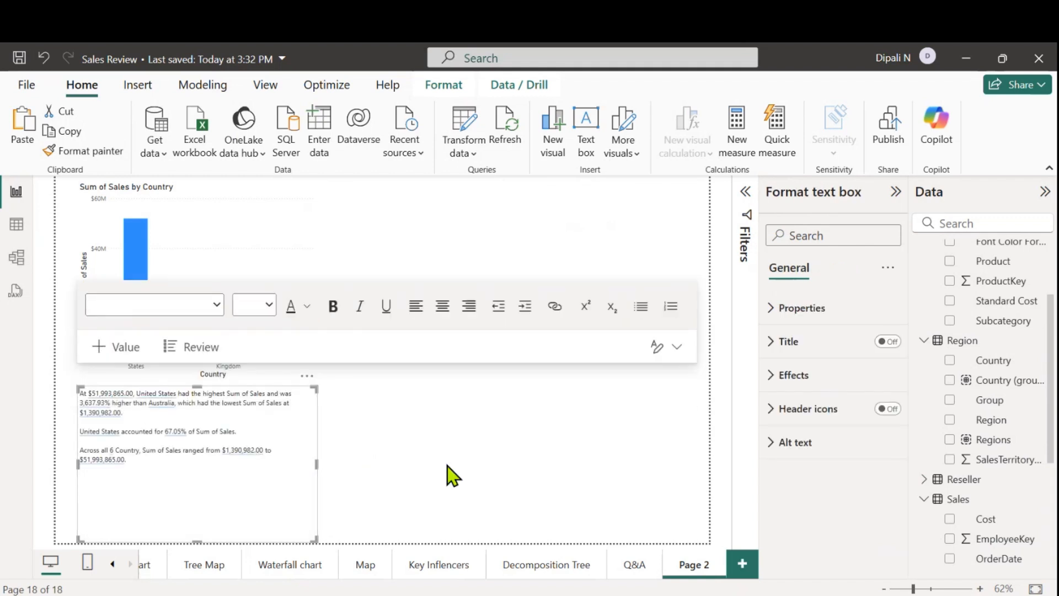
click(563, 437)
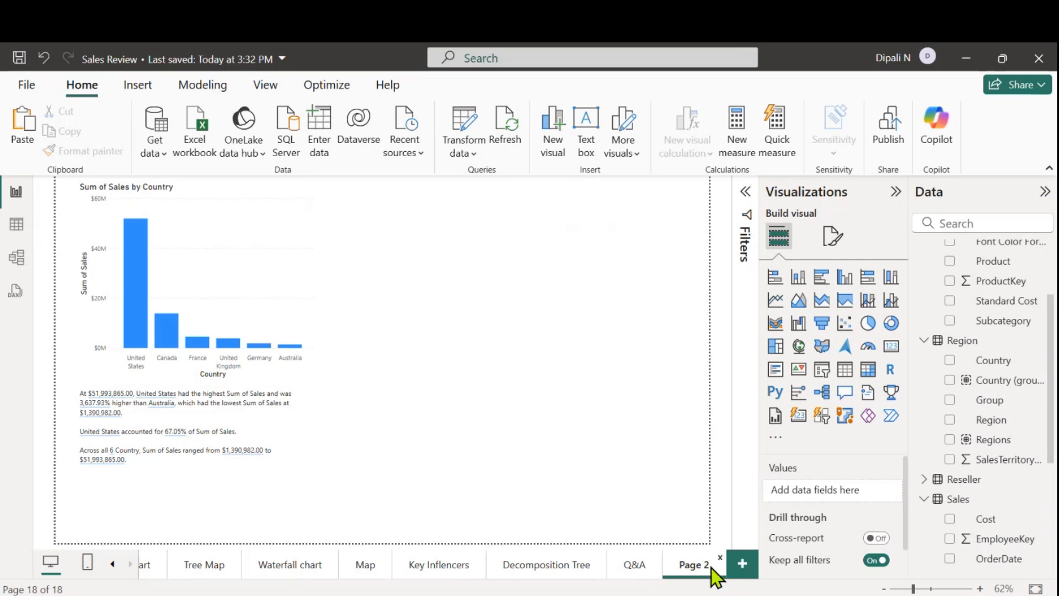
Rename the current report page from Page 2 to "Smart Narrative"
key(BackSpace)
key(BackSpace)
key(BackSpace)
key(BackSpace)
key(BackSpace)
key(BackSpace)
text(Smart Narrative)
key(BackSpace)
key(BackSpace)
key(BackSpace)
text(iive)
key(BackSpace)
key(BackSpace)
key(BackSpace)
text(ve)
key(Return)
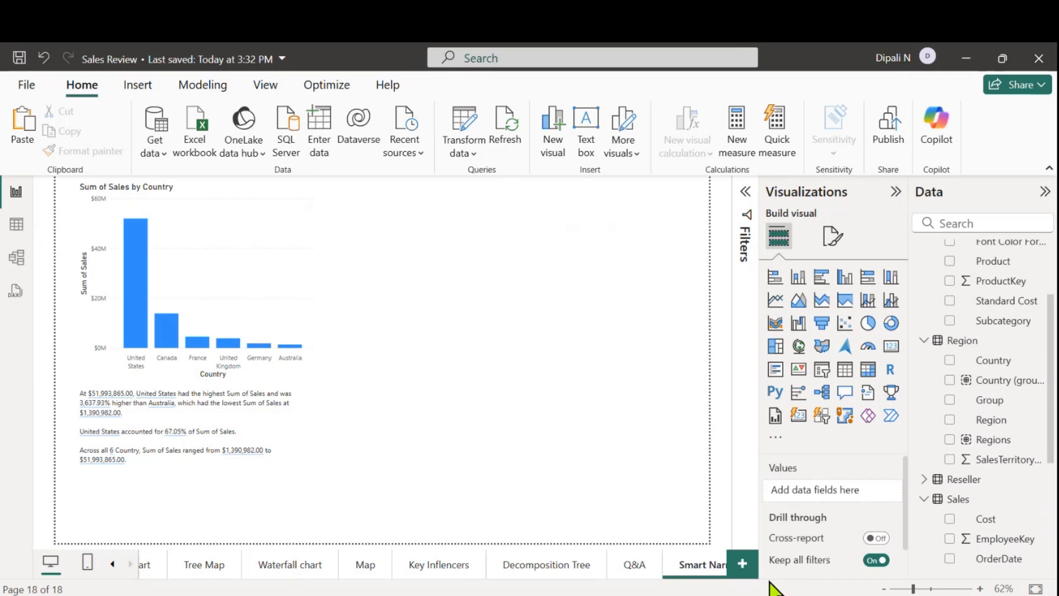